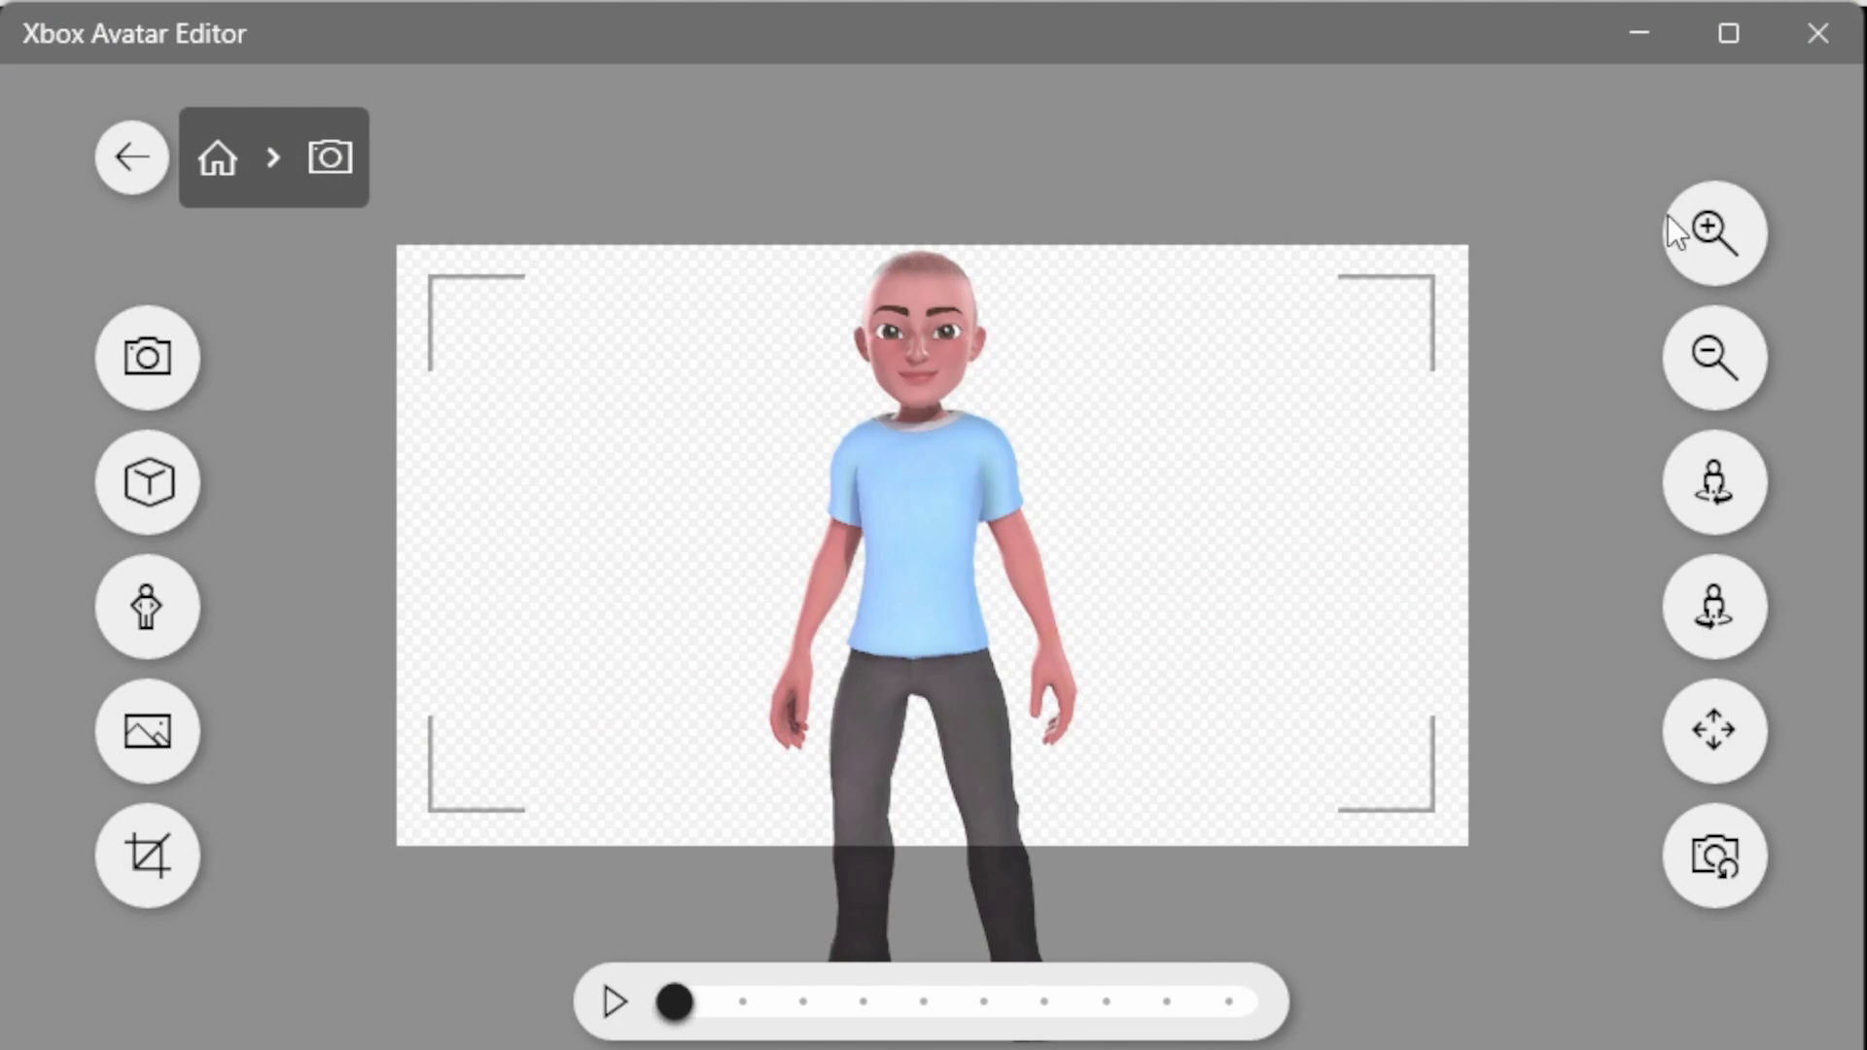
# - Zoom out and shift the avatar upward until its full body fits inside the photo frame
pyautogui.click(1725, 260)
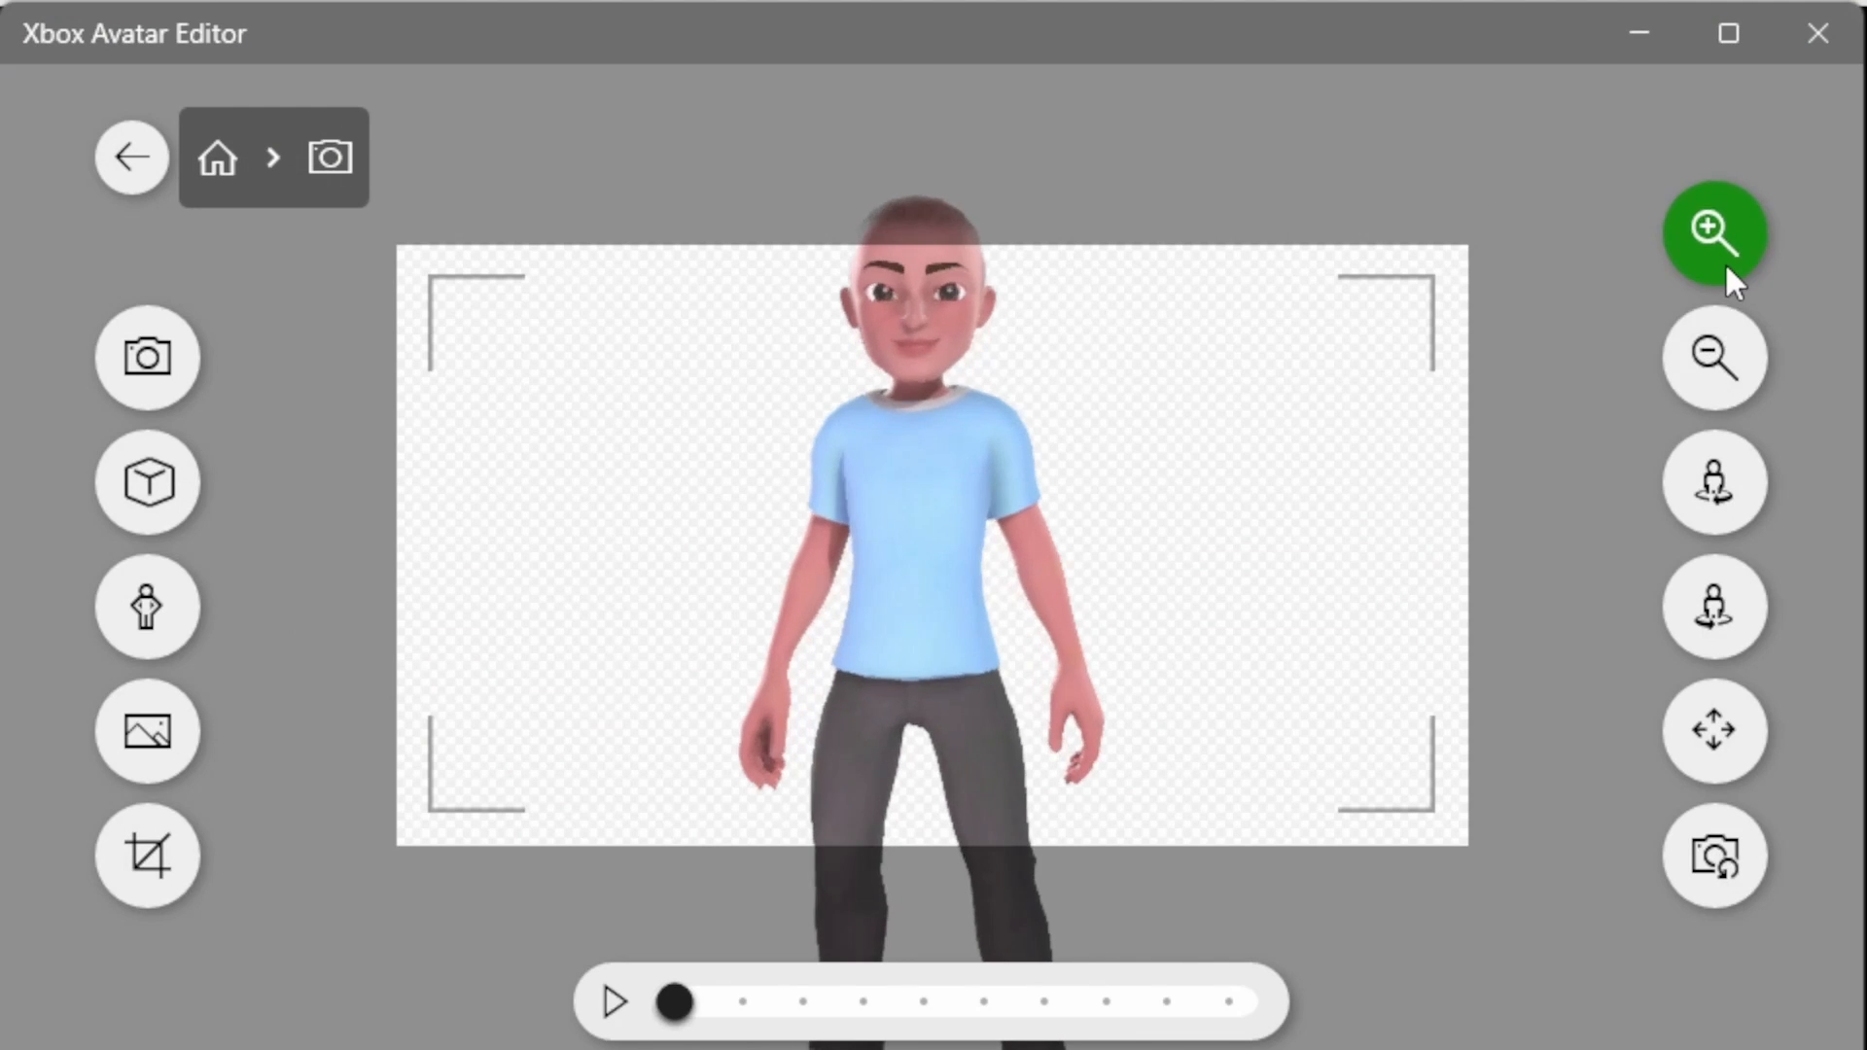
pyautogui.click(1725, 340)
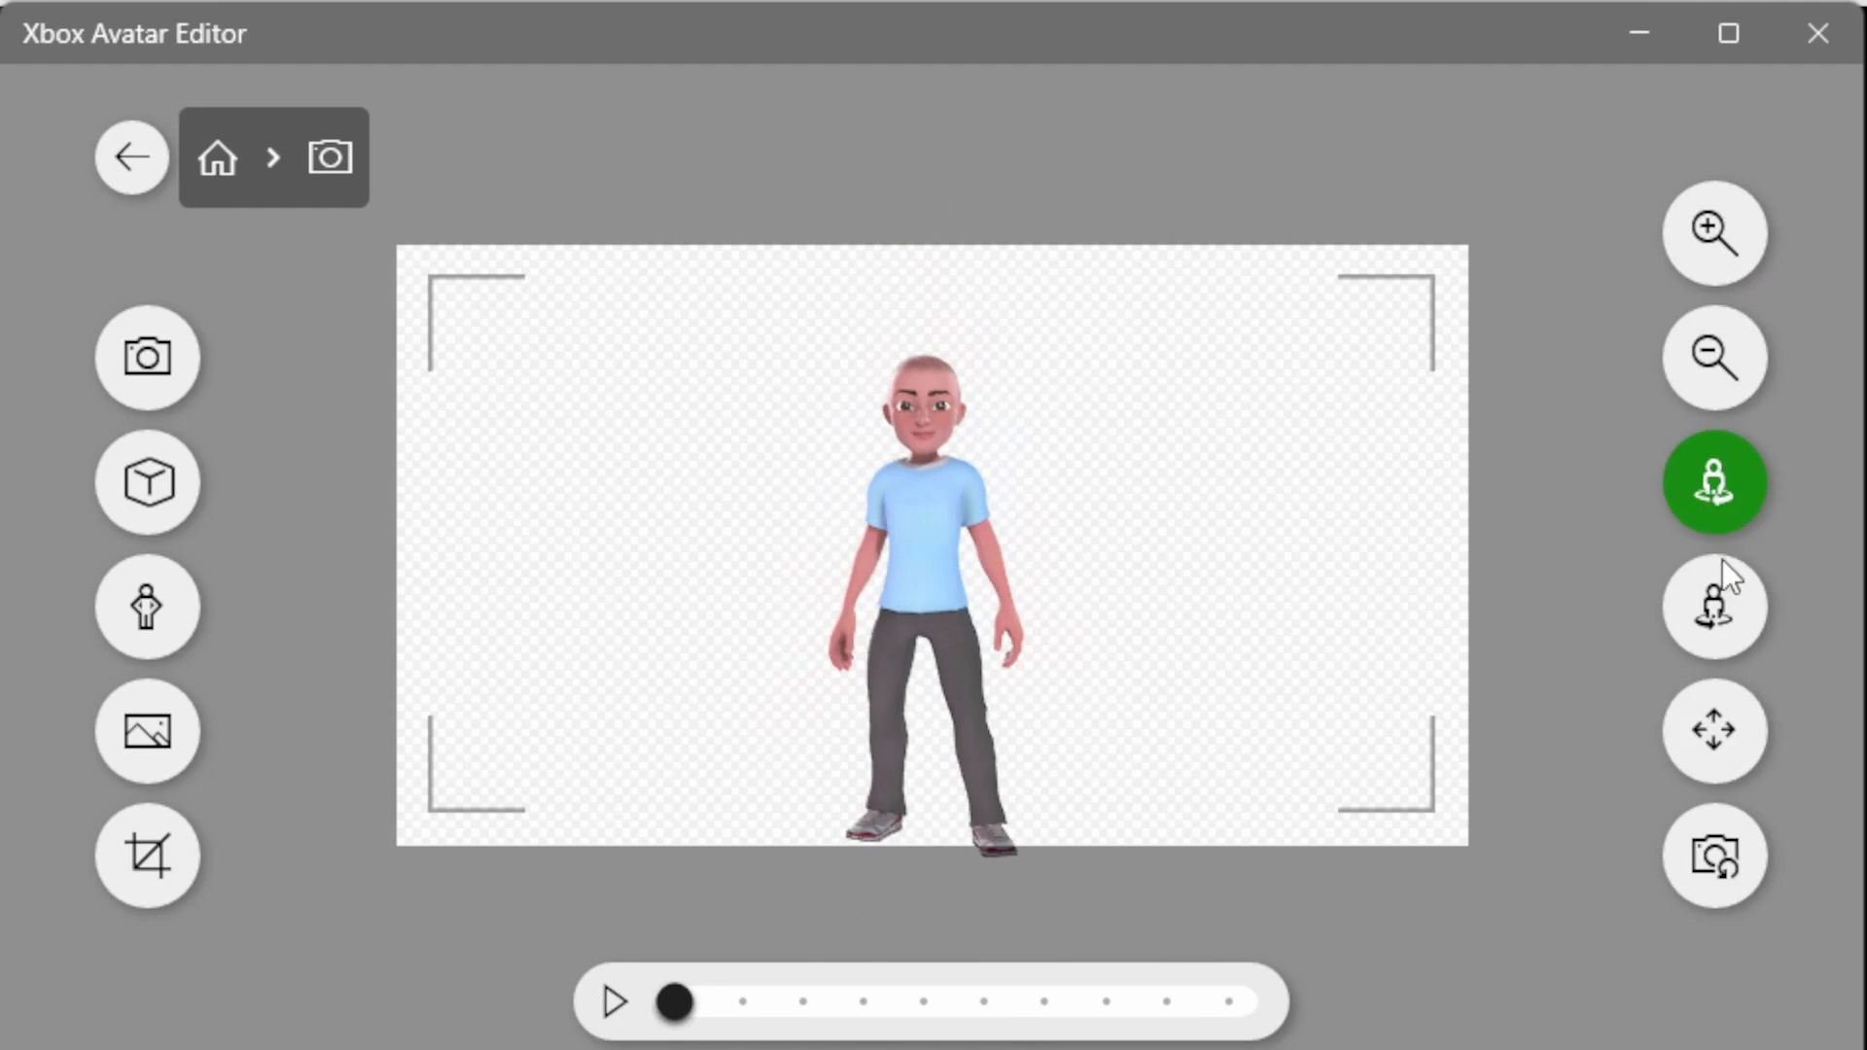
pyautogui.click(1726, 731)
pyautogui.press('Up')
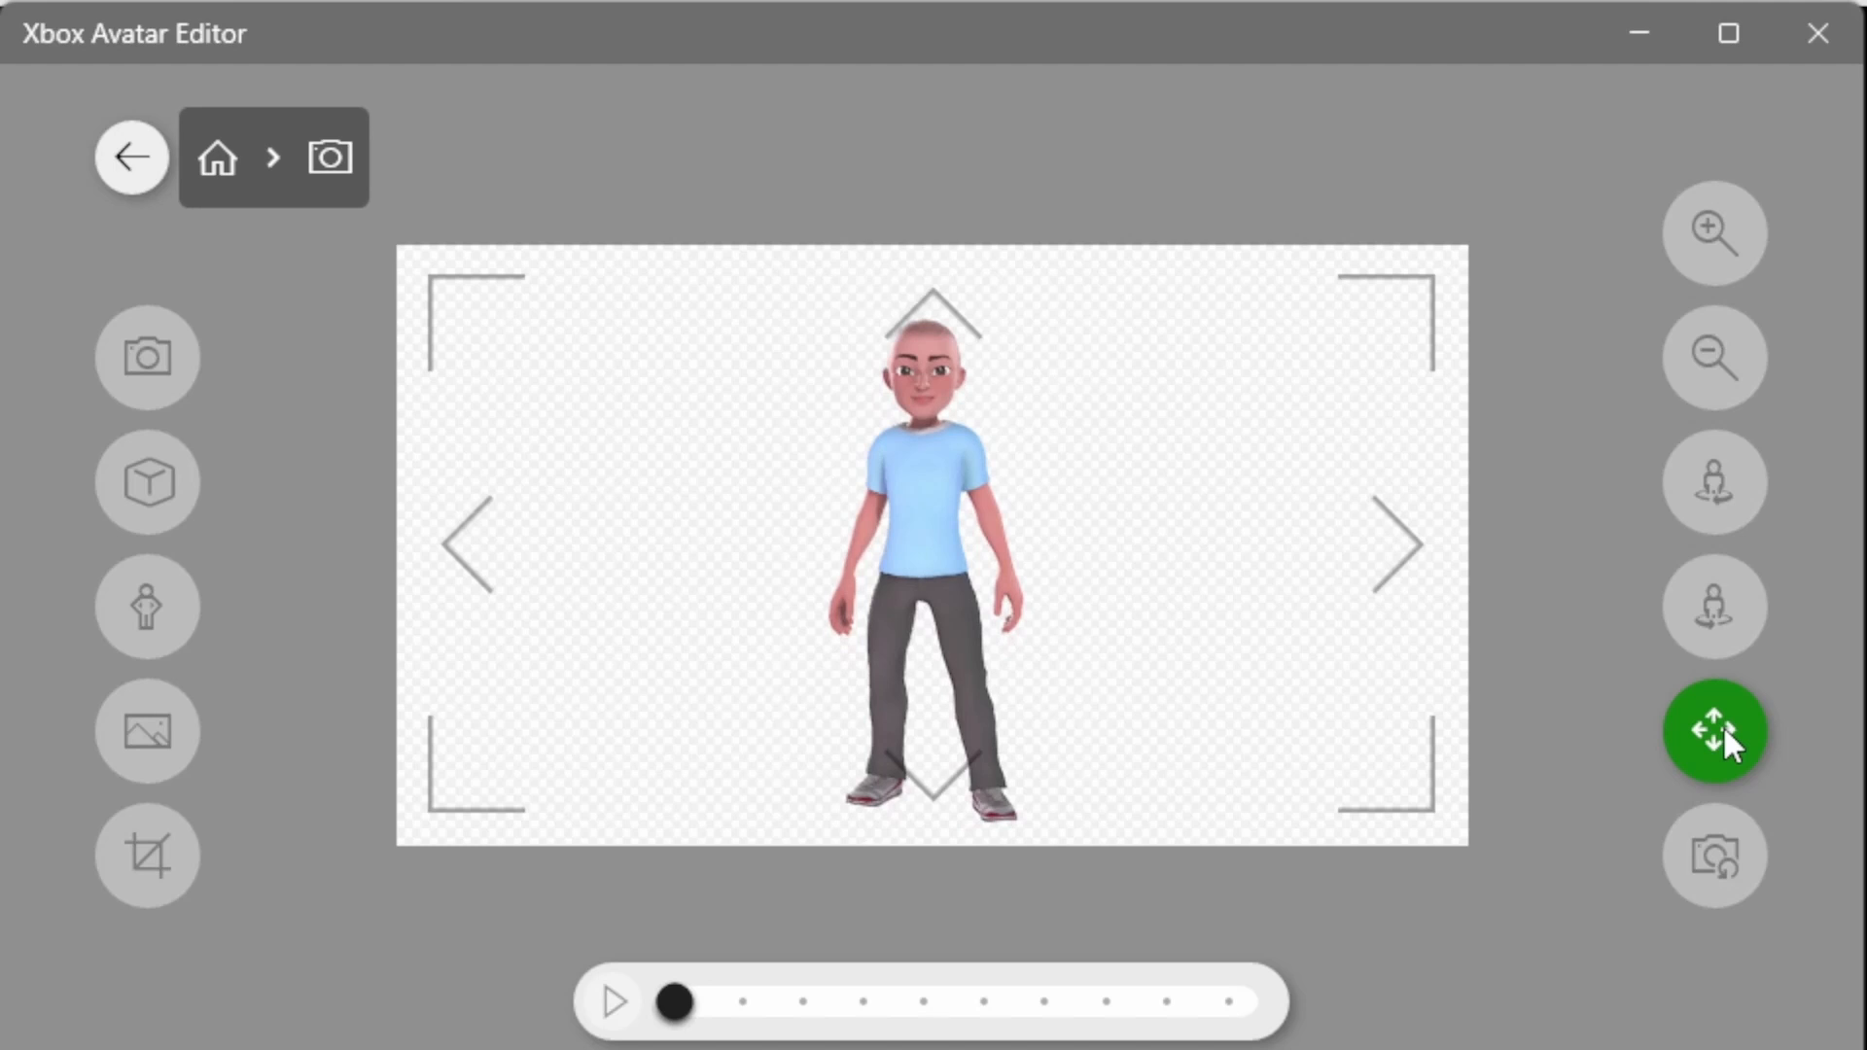
pyautogui.click(1723, 725)
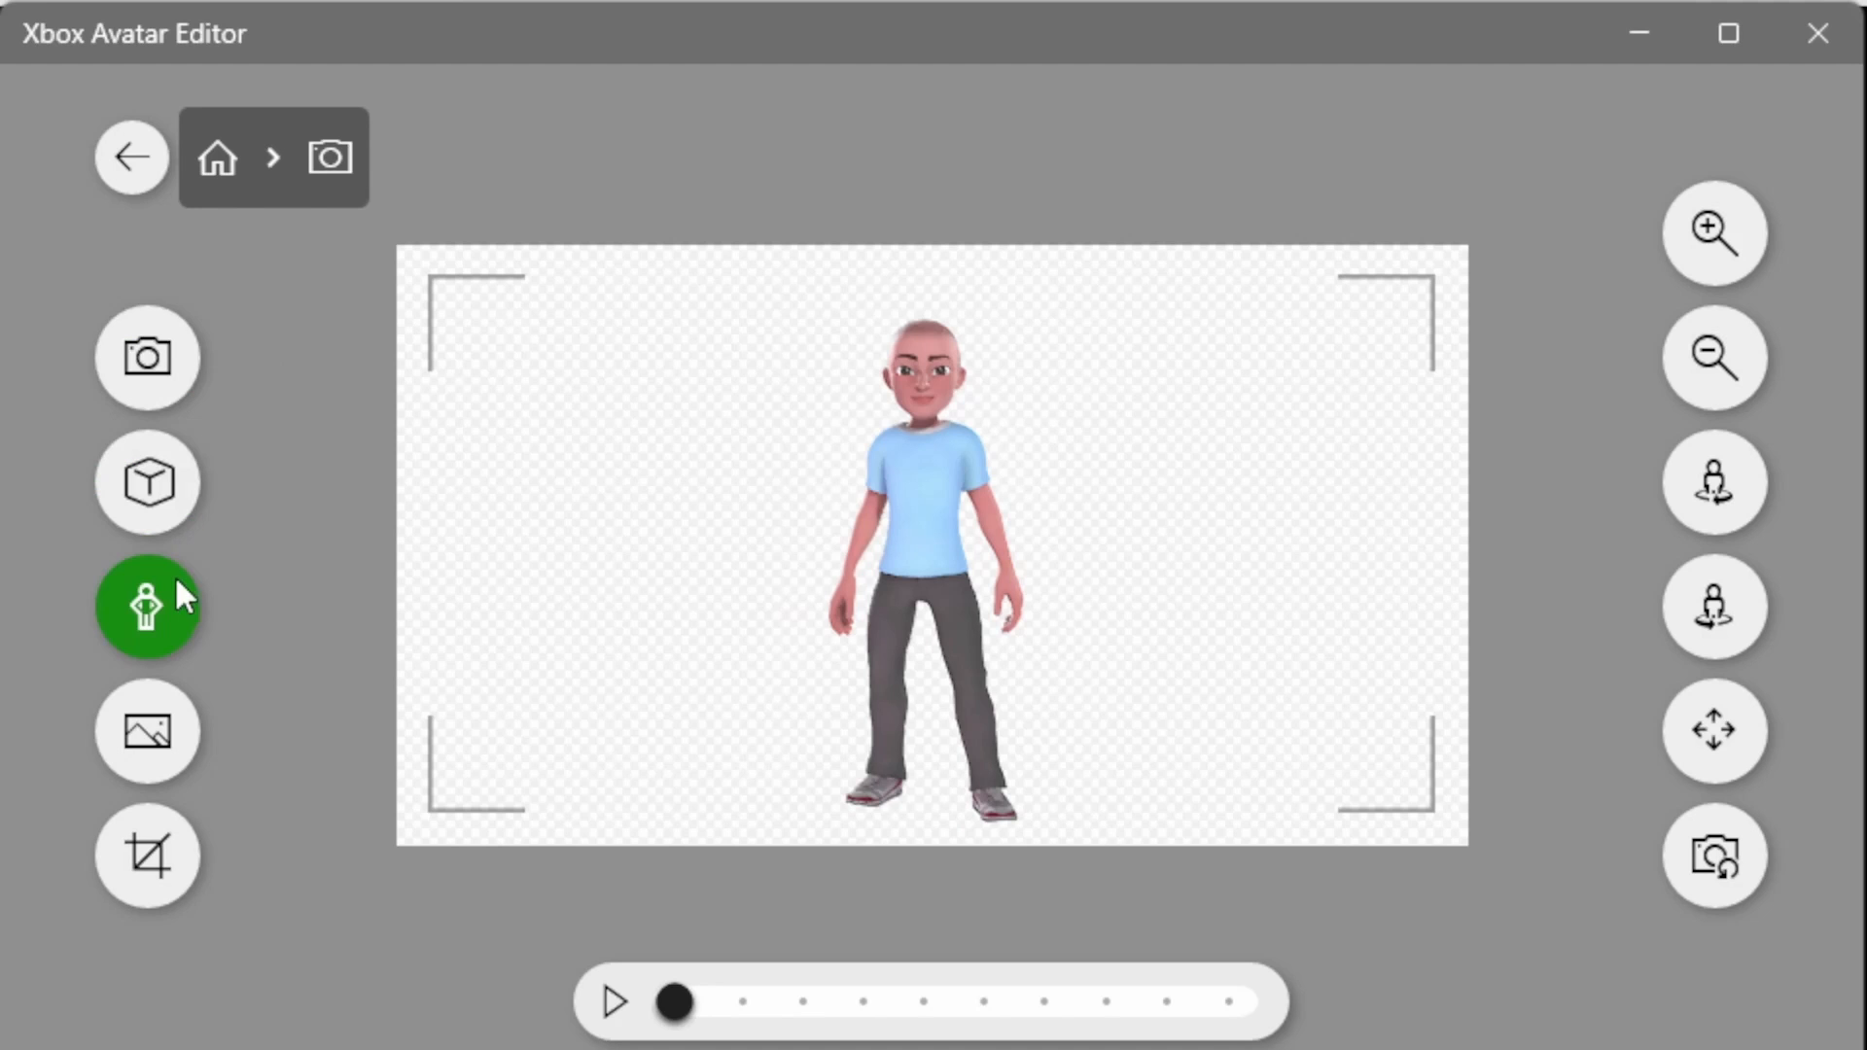
# - Try the plain grey studio backdrop for the photo and restore the transparent no-background option
pyautogui.click(176, 753)
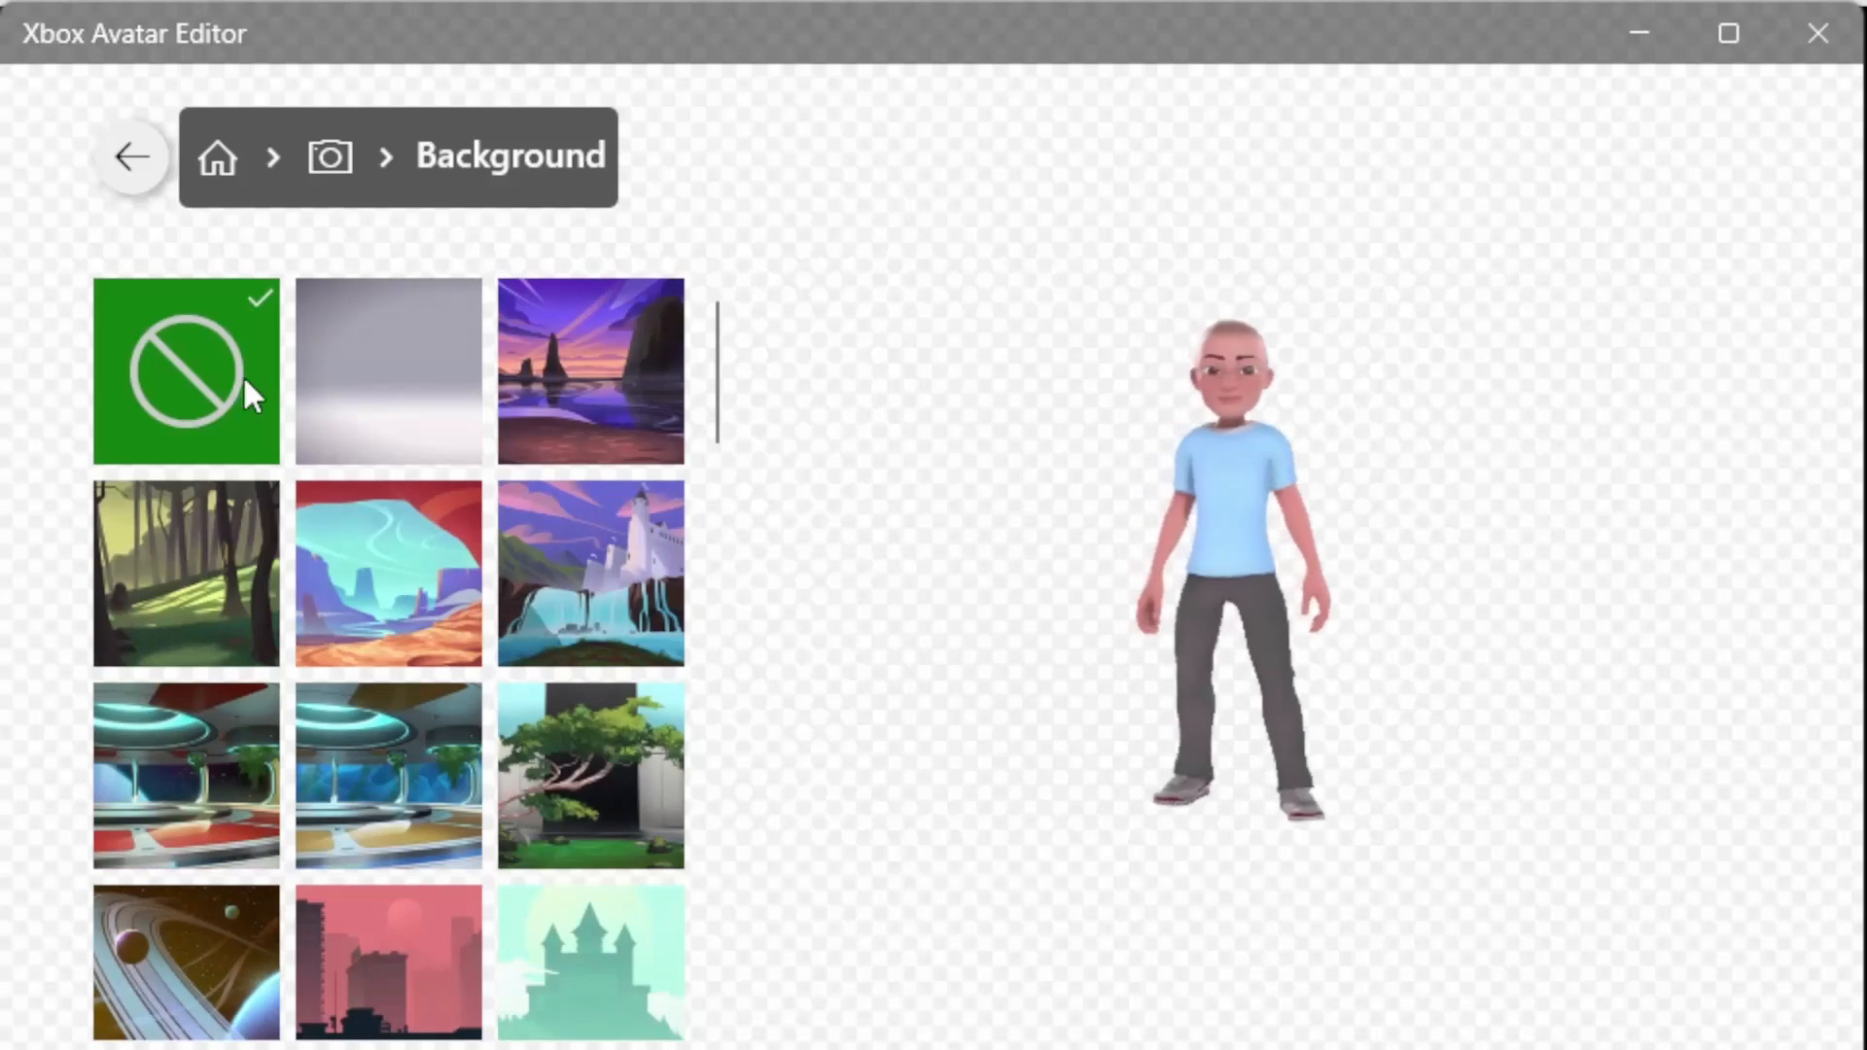
pyautogui.click(360, 376)
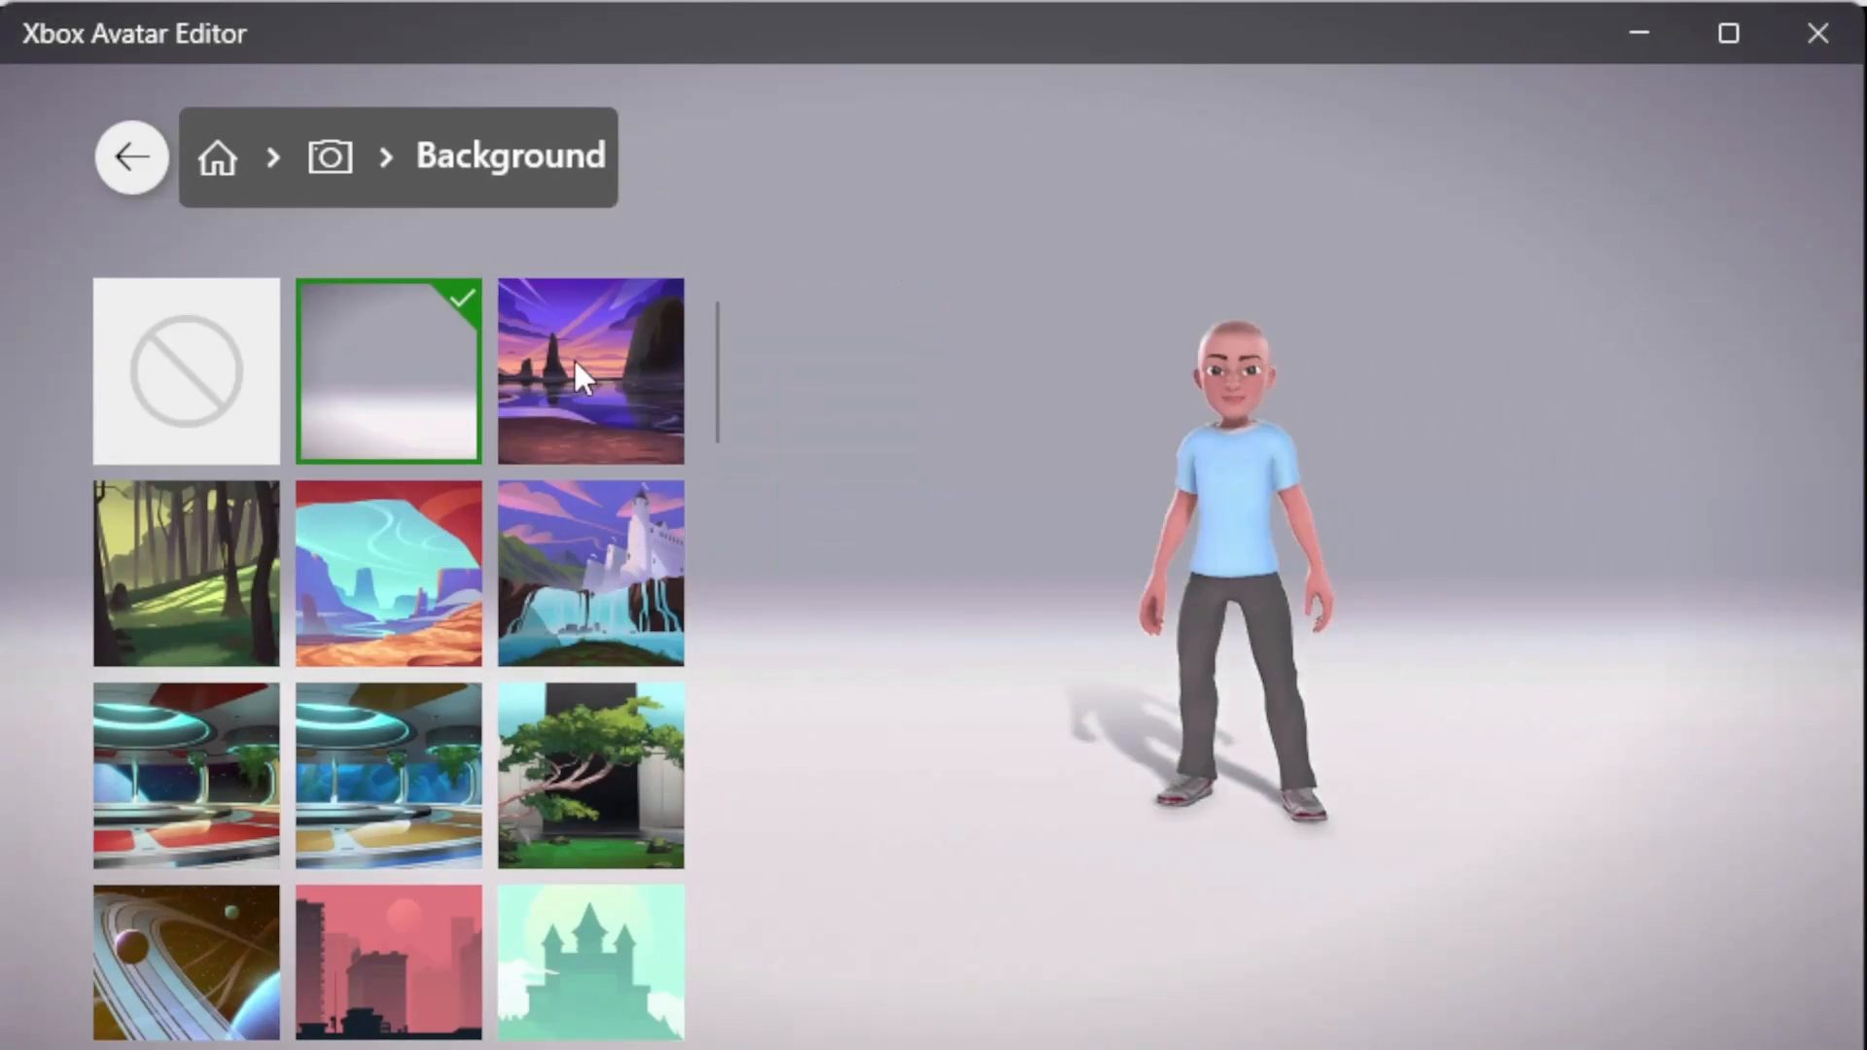
pyautogui.click(575, 358)
pyautogui.click(426, 377)
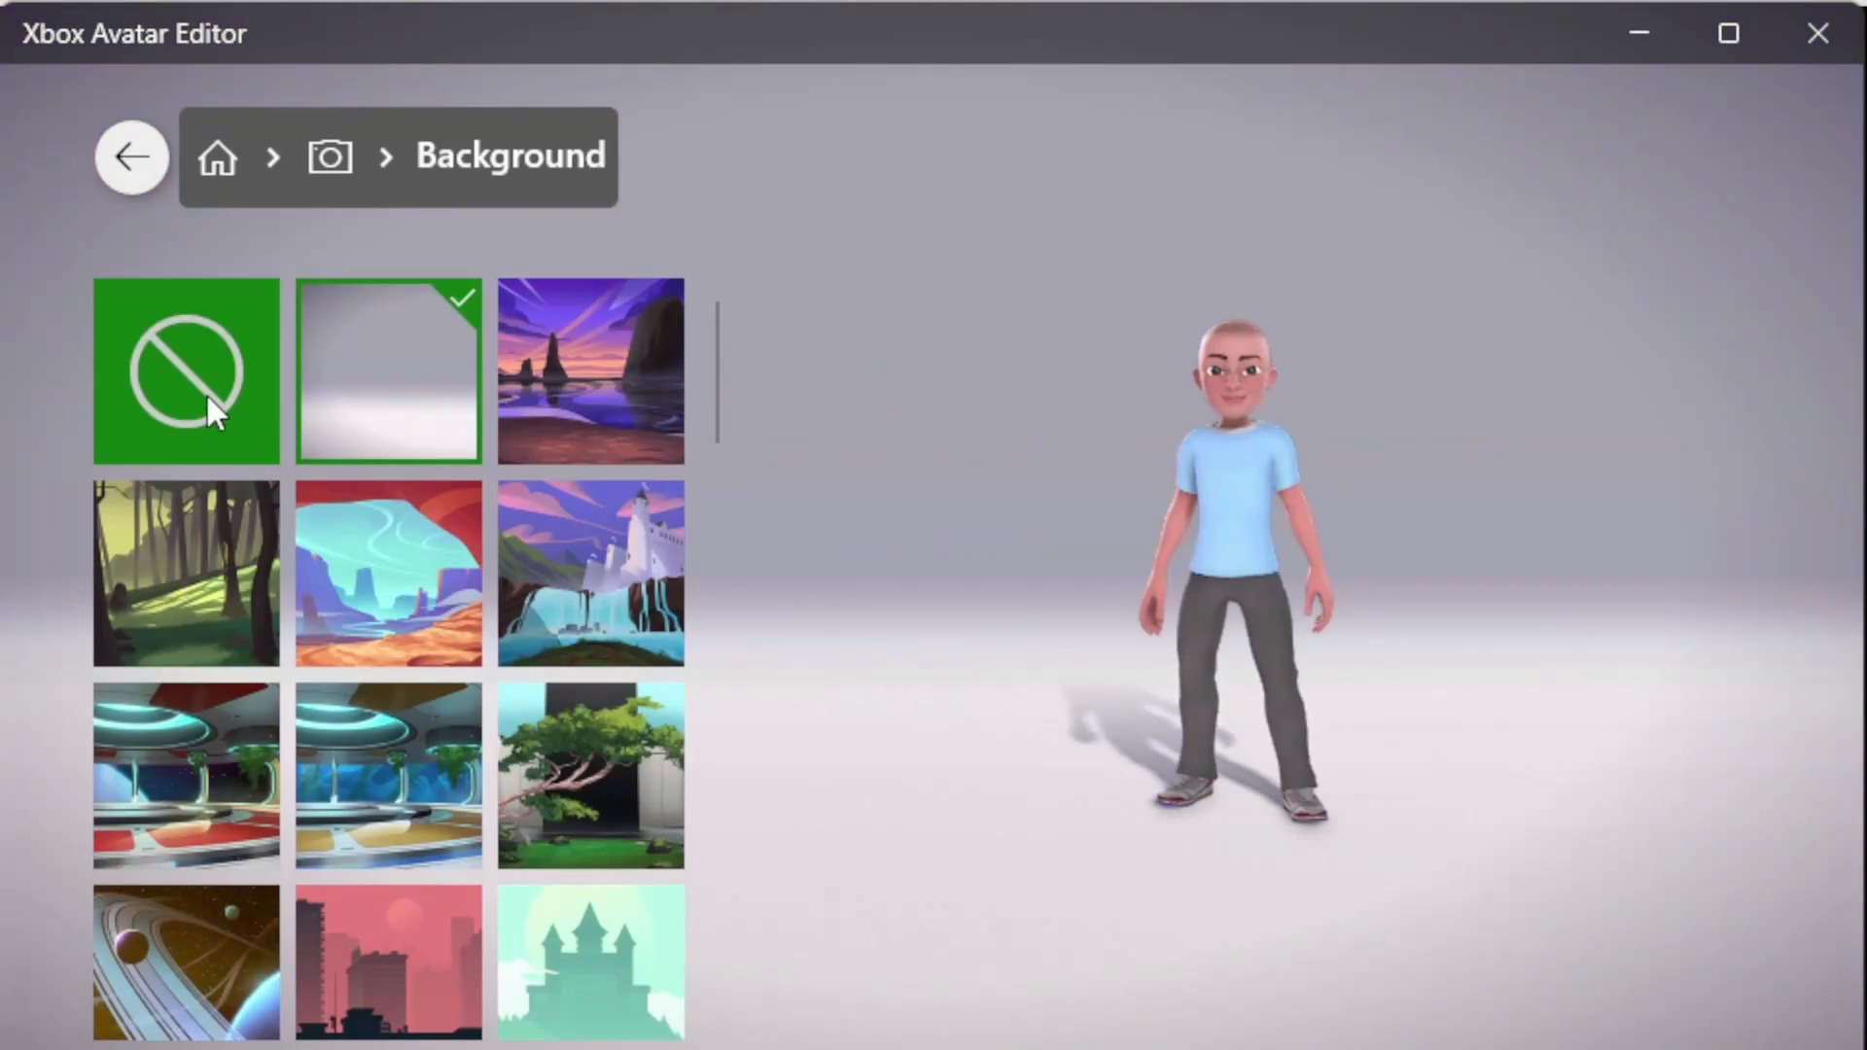
pyautogui.click(207, 397)
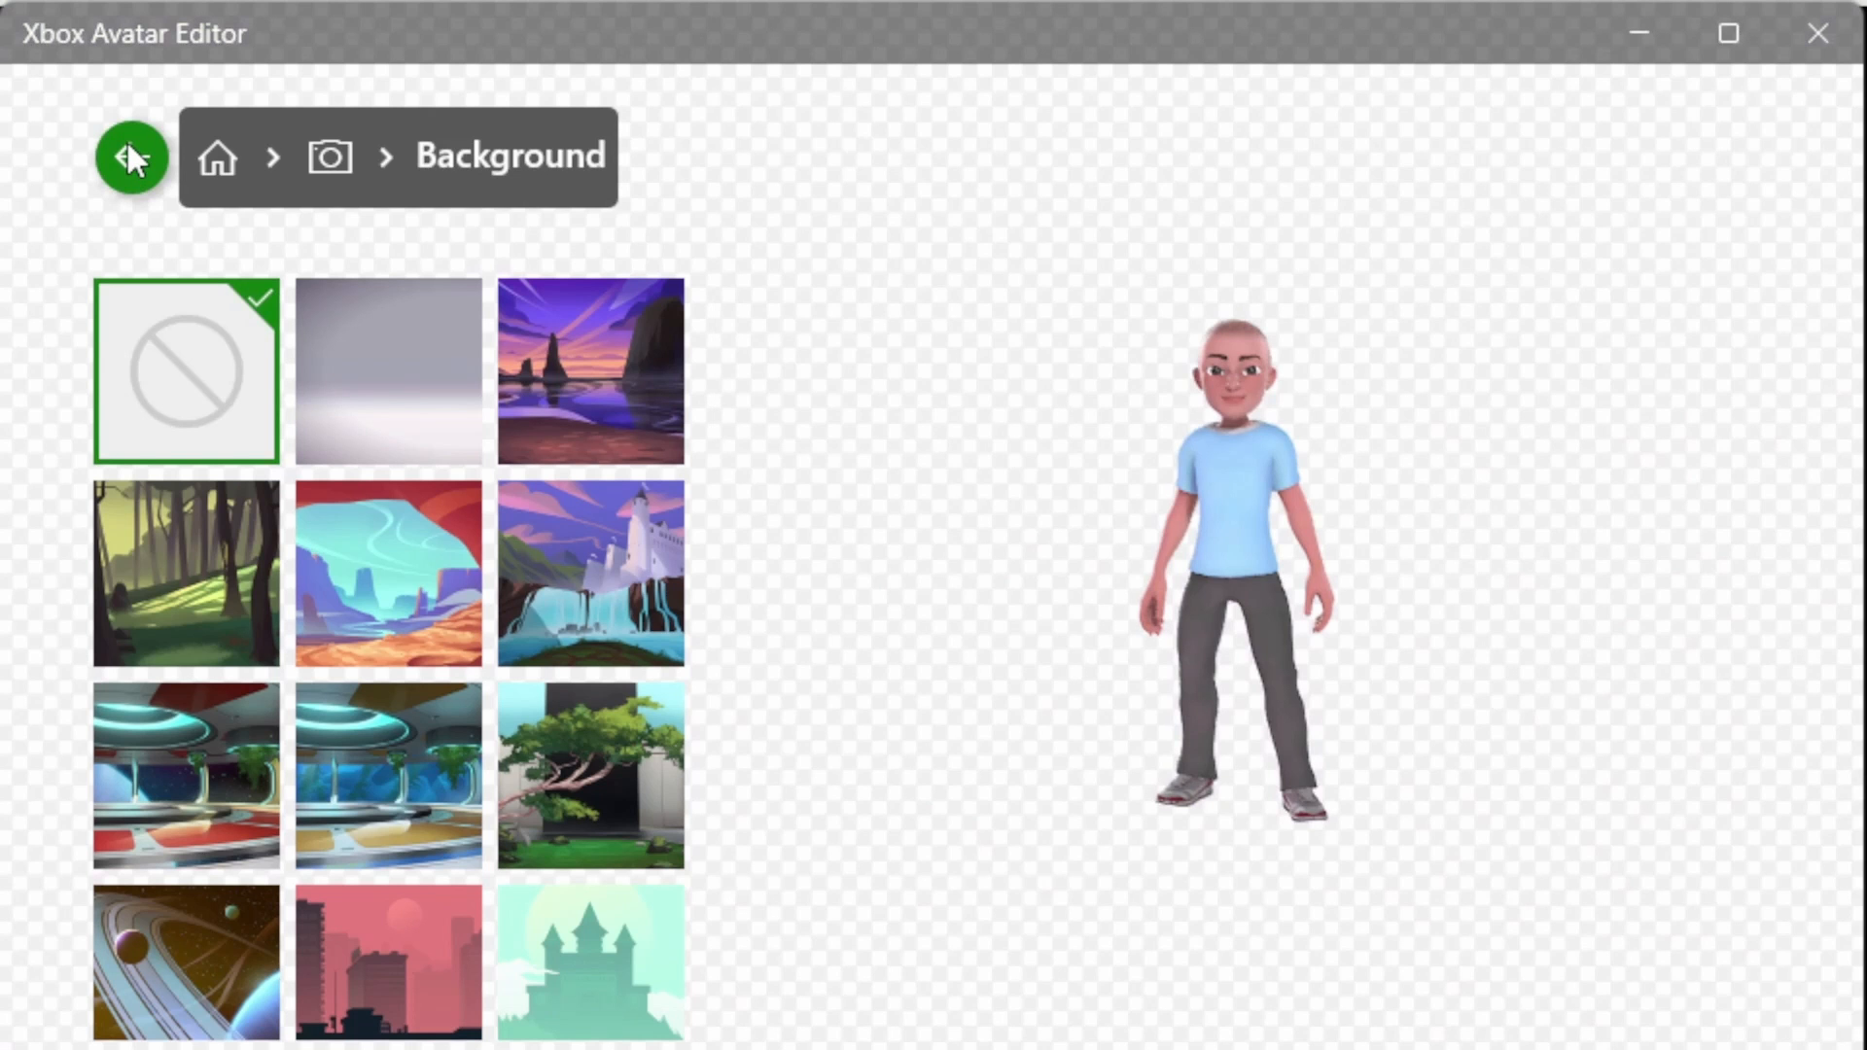
pyautogui.click(129, 157)
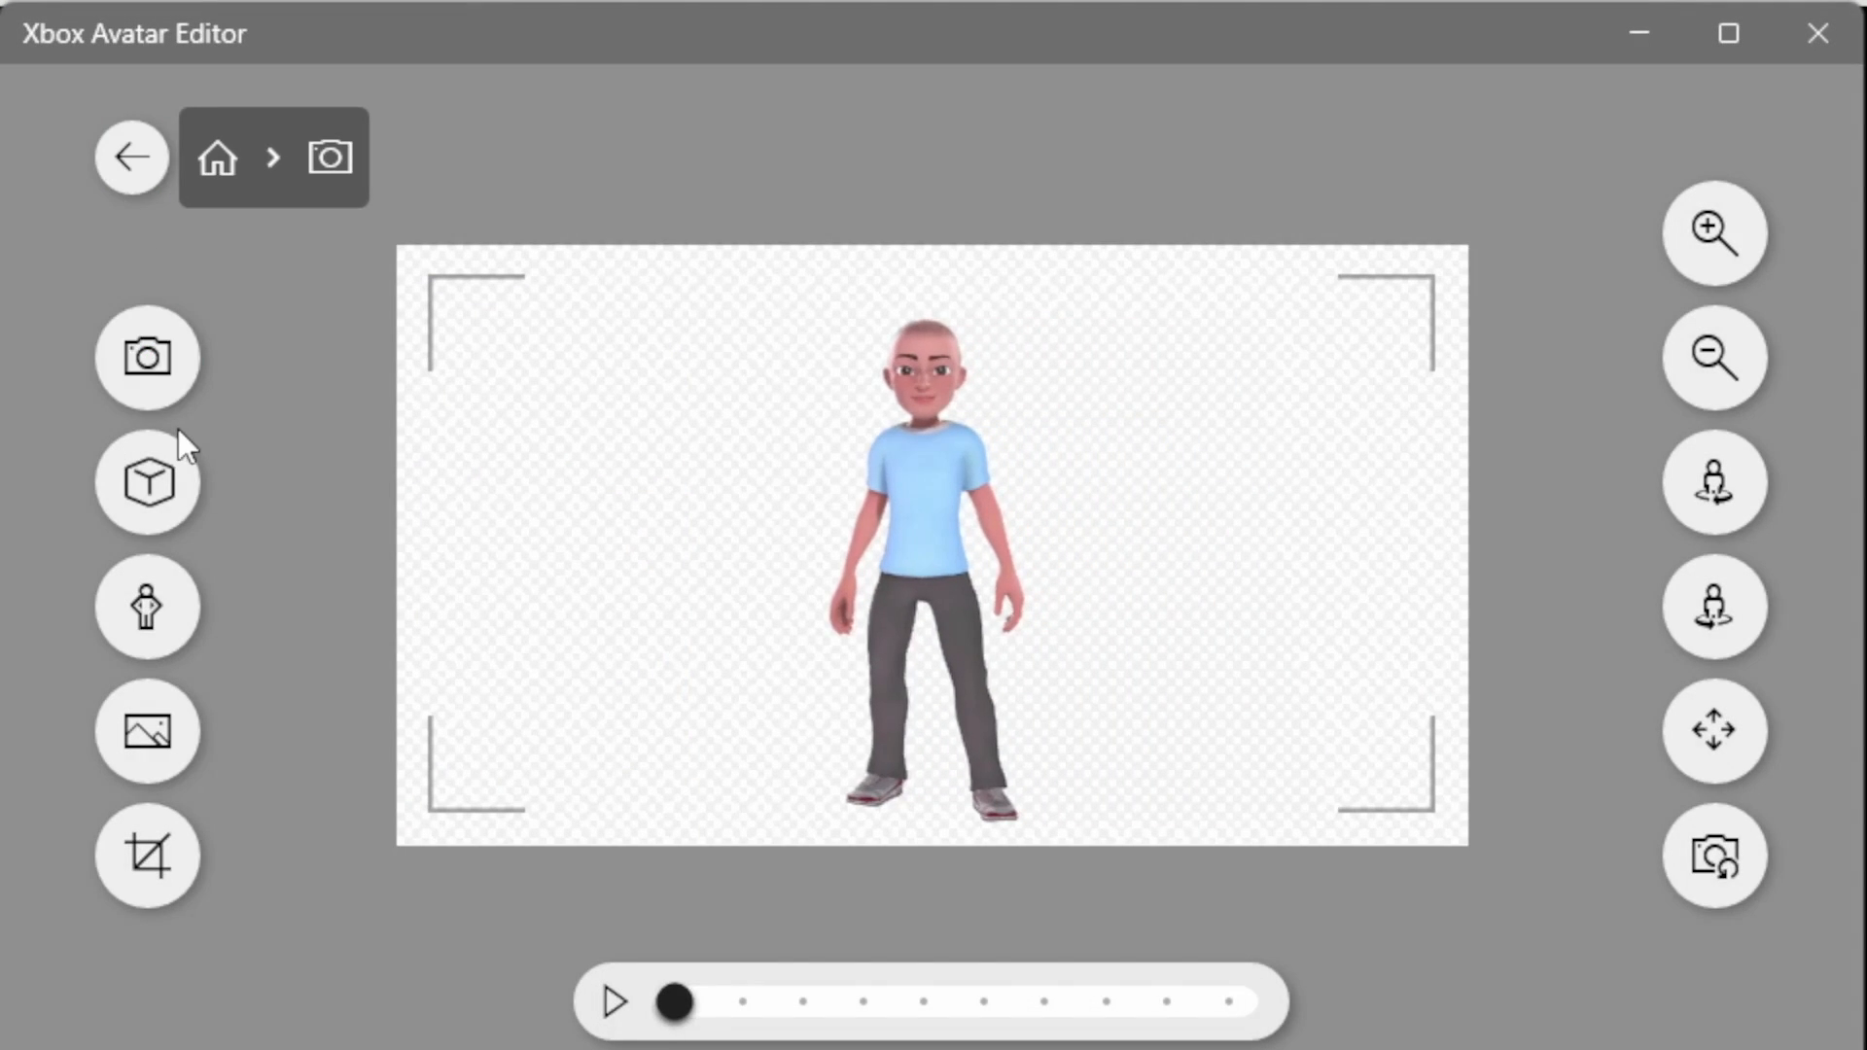
# - Try the Hooray! pose on the avatar, reselect the Wave pose and return to the photo view
pyautogui.click(166, 599)
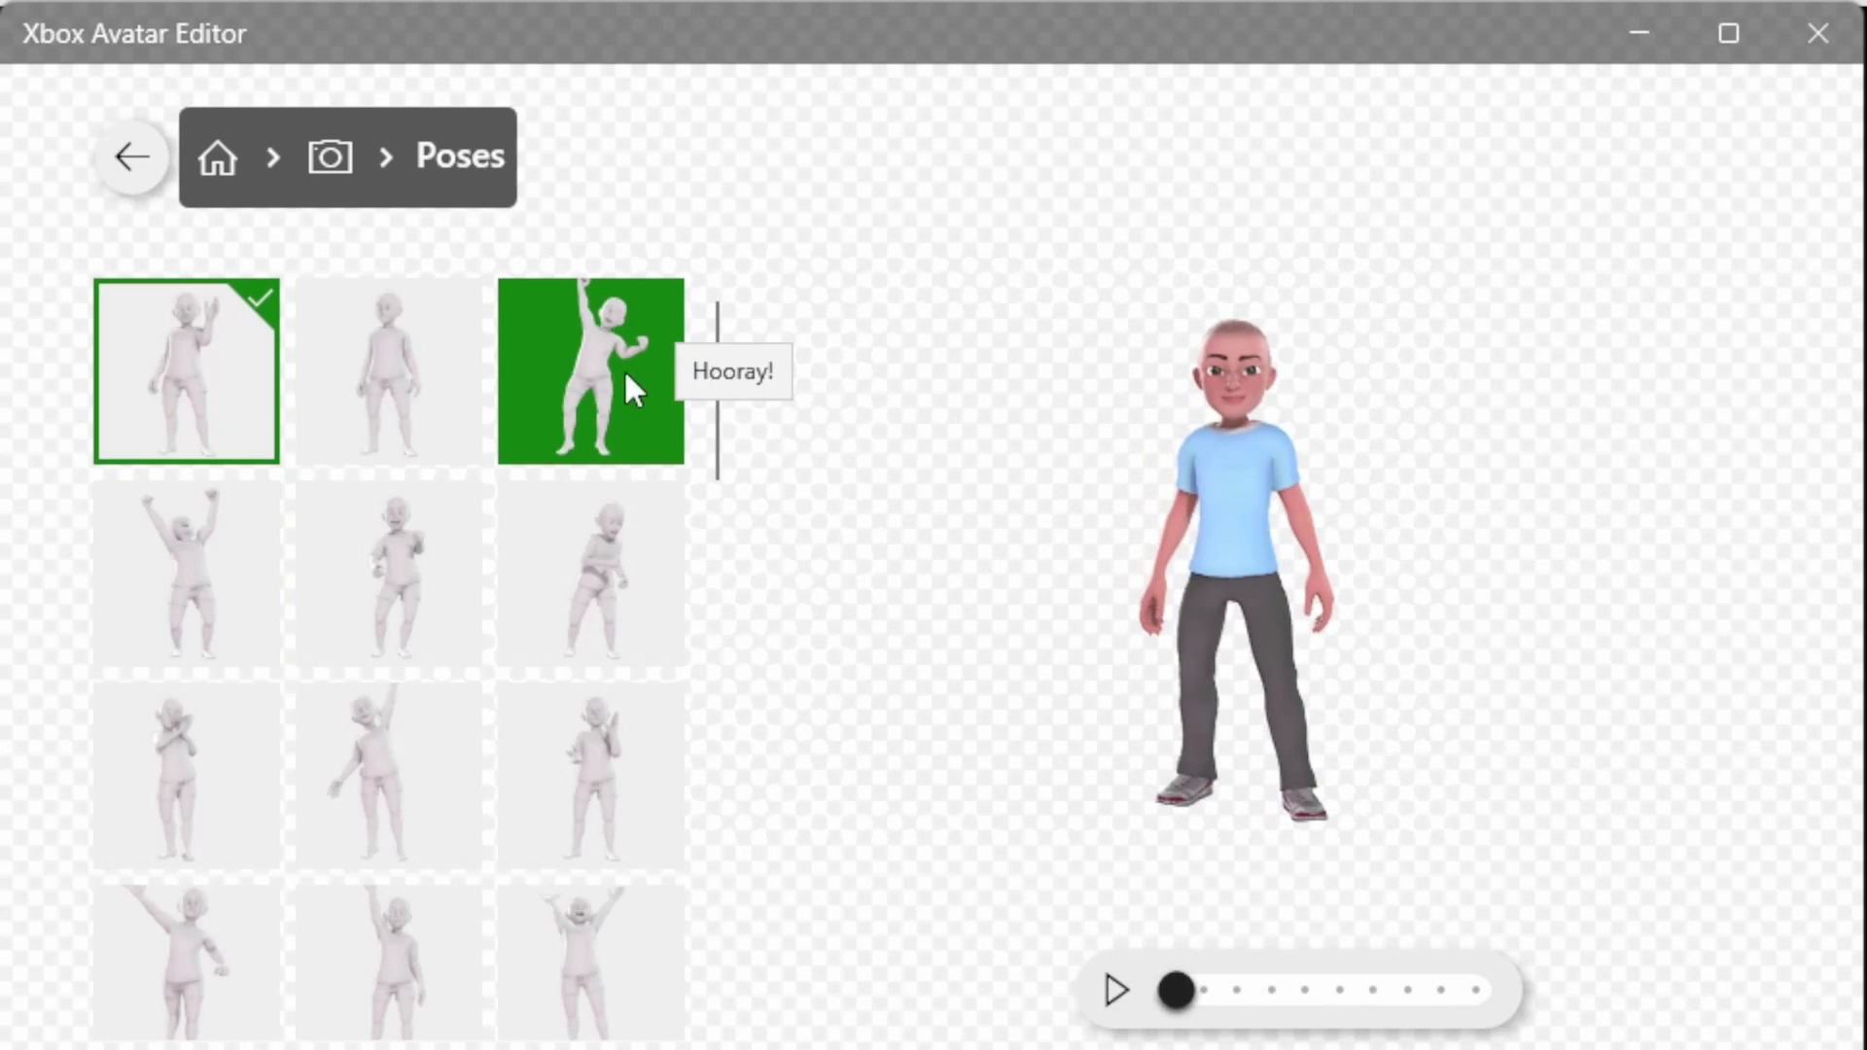
pyautogui.click(568, 376)
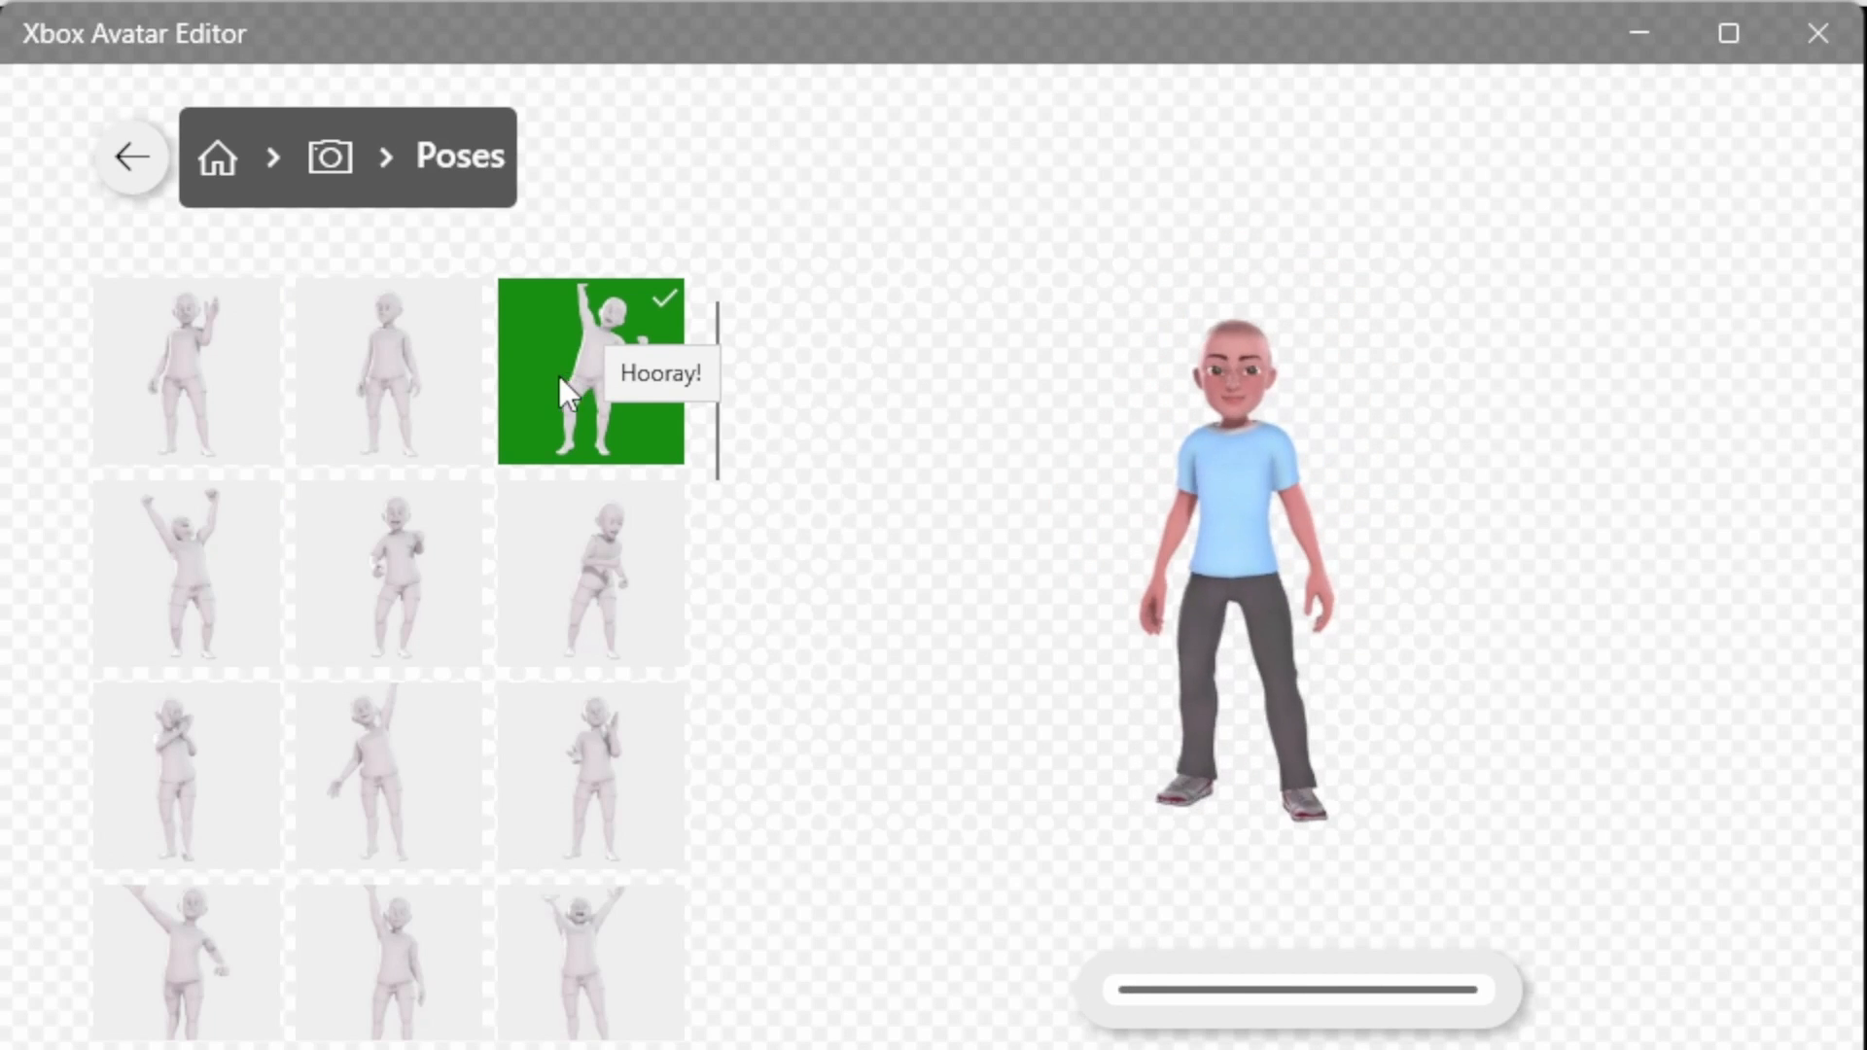
pyautogui.click(230, 376)
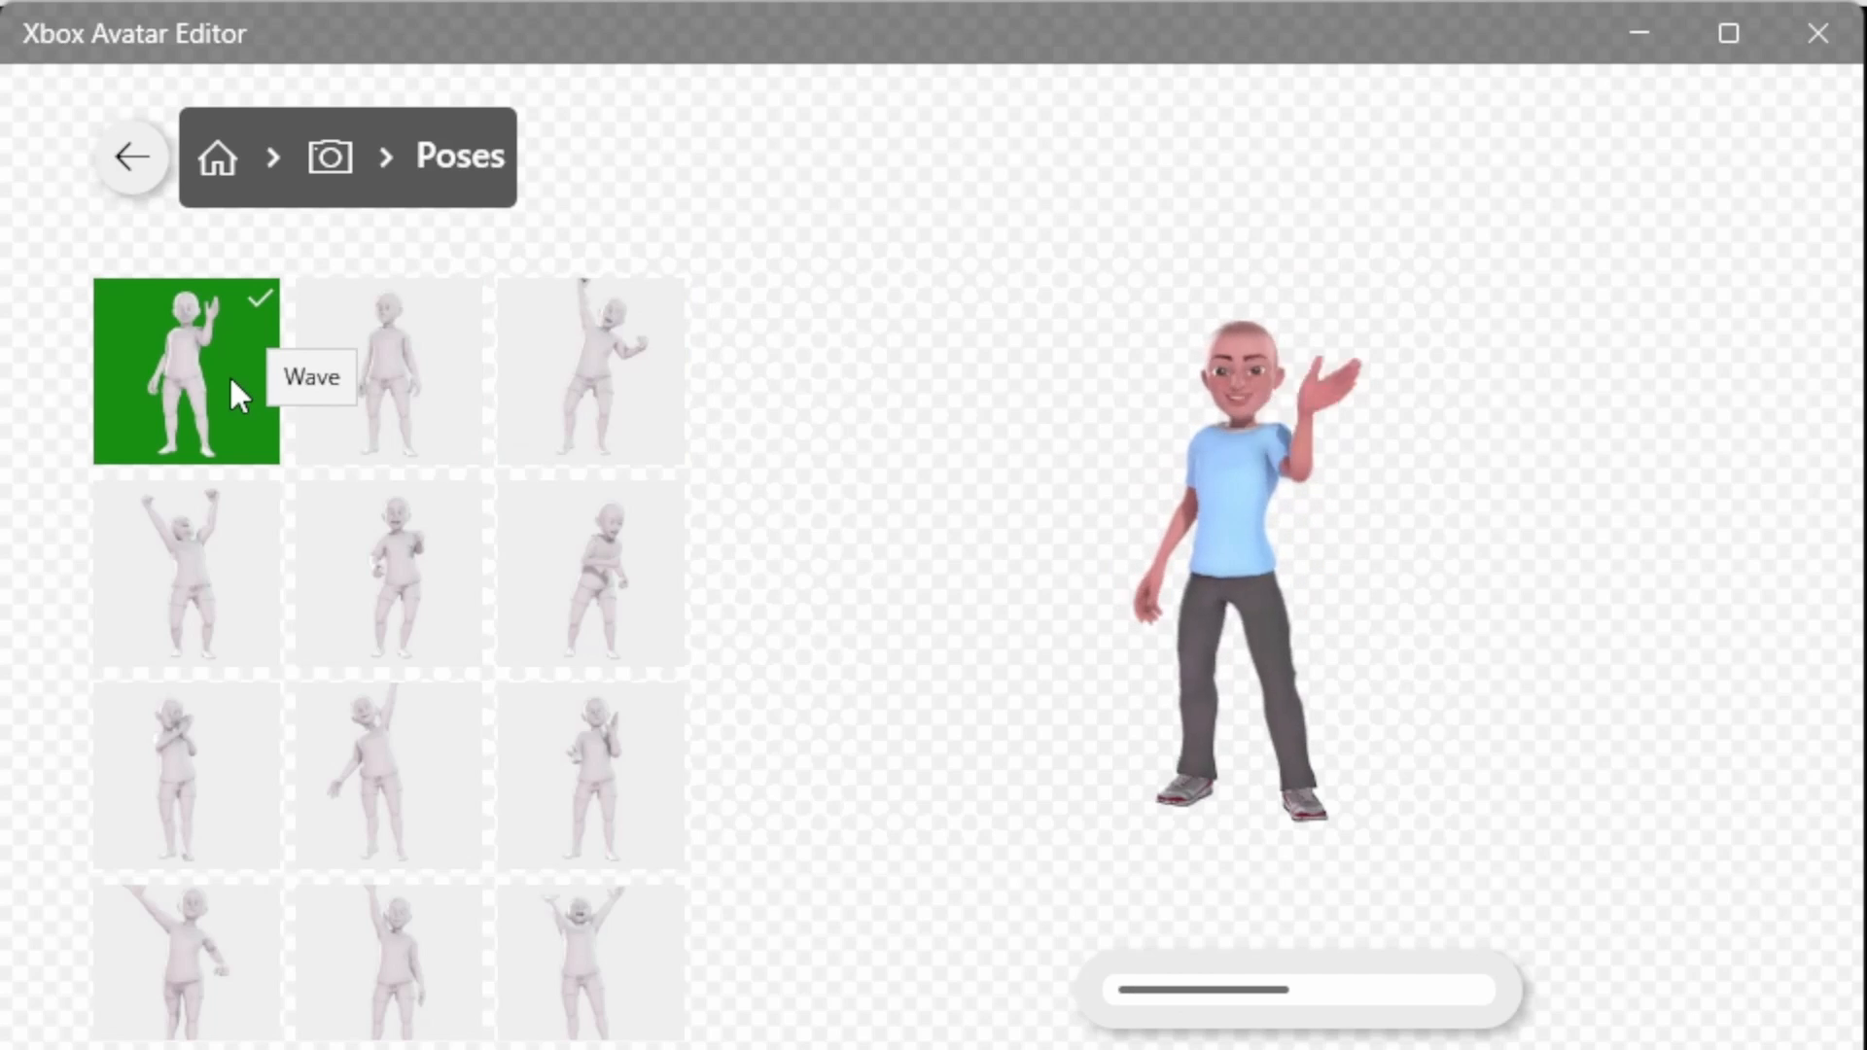
pyautogui.click(140, 160)
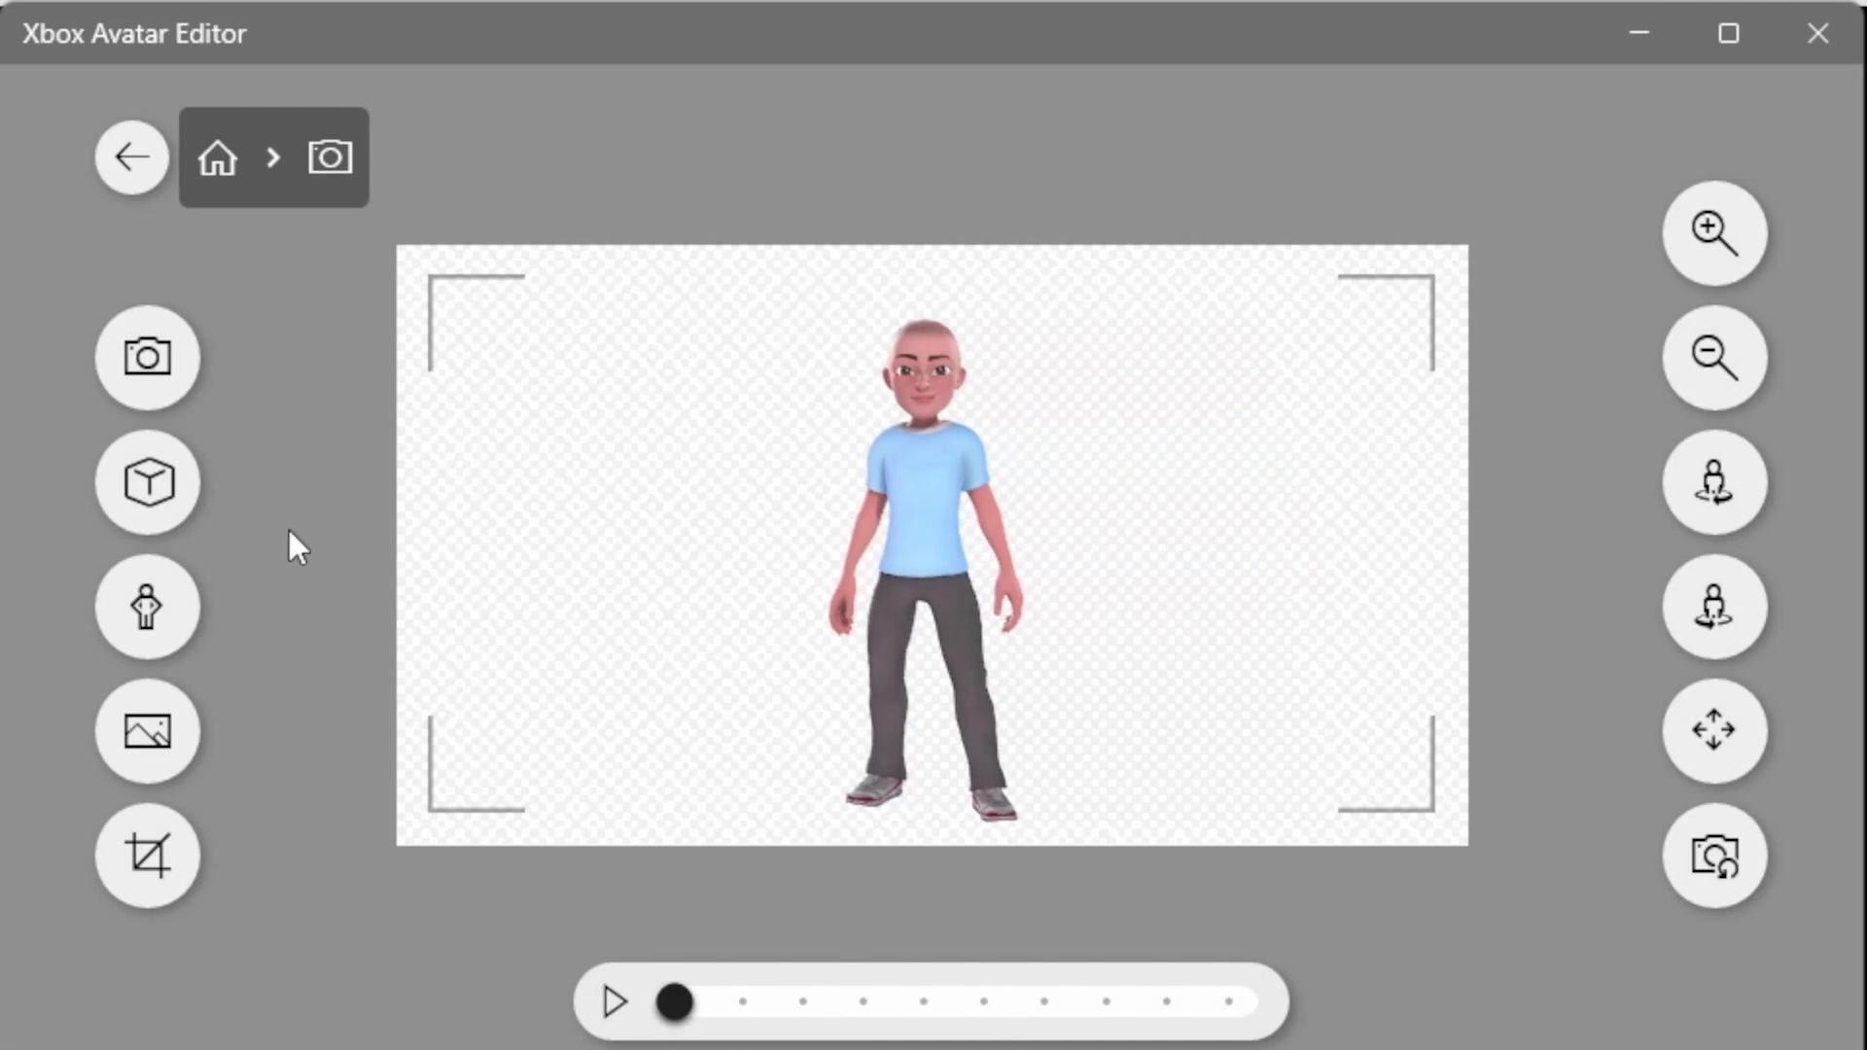
# - Take a photo of the avatar, save it as MyAvatar.png in the xboxAvatar folder, and nudge the pose's animation slider forward
pyautogui.click(170, 391)
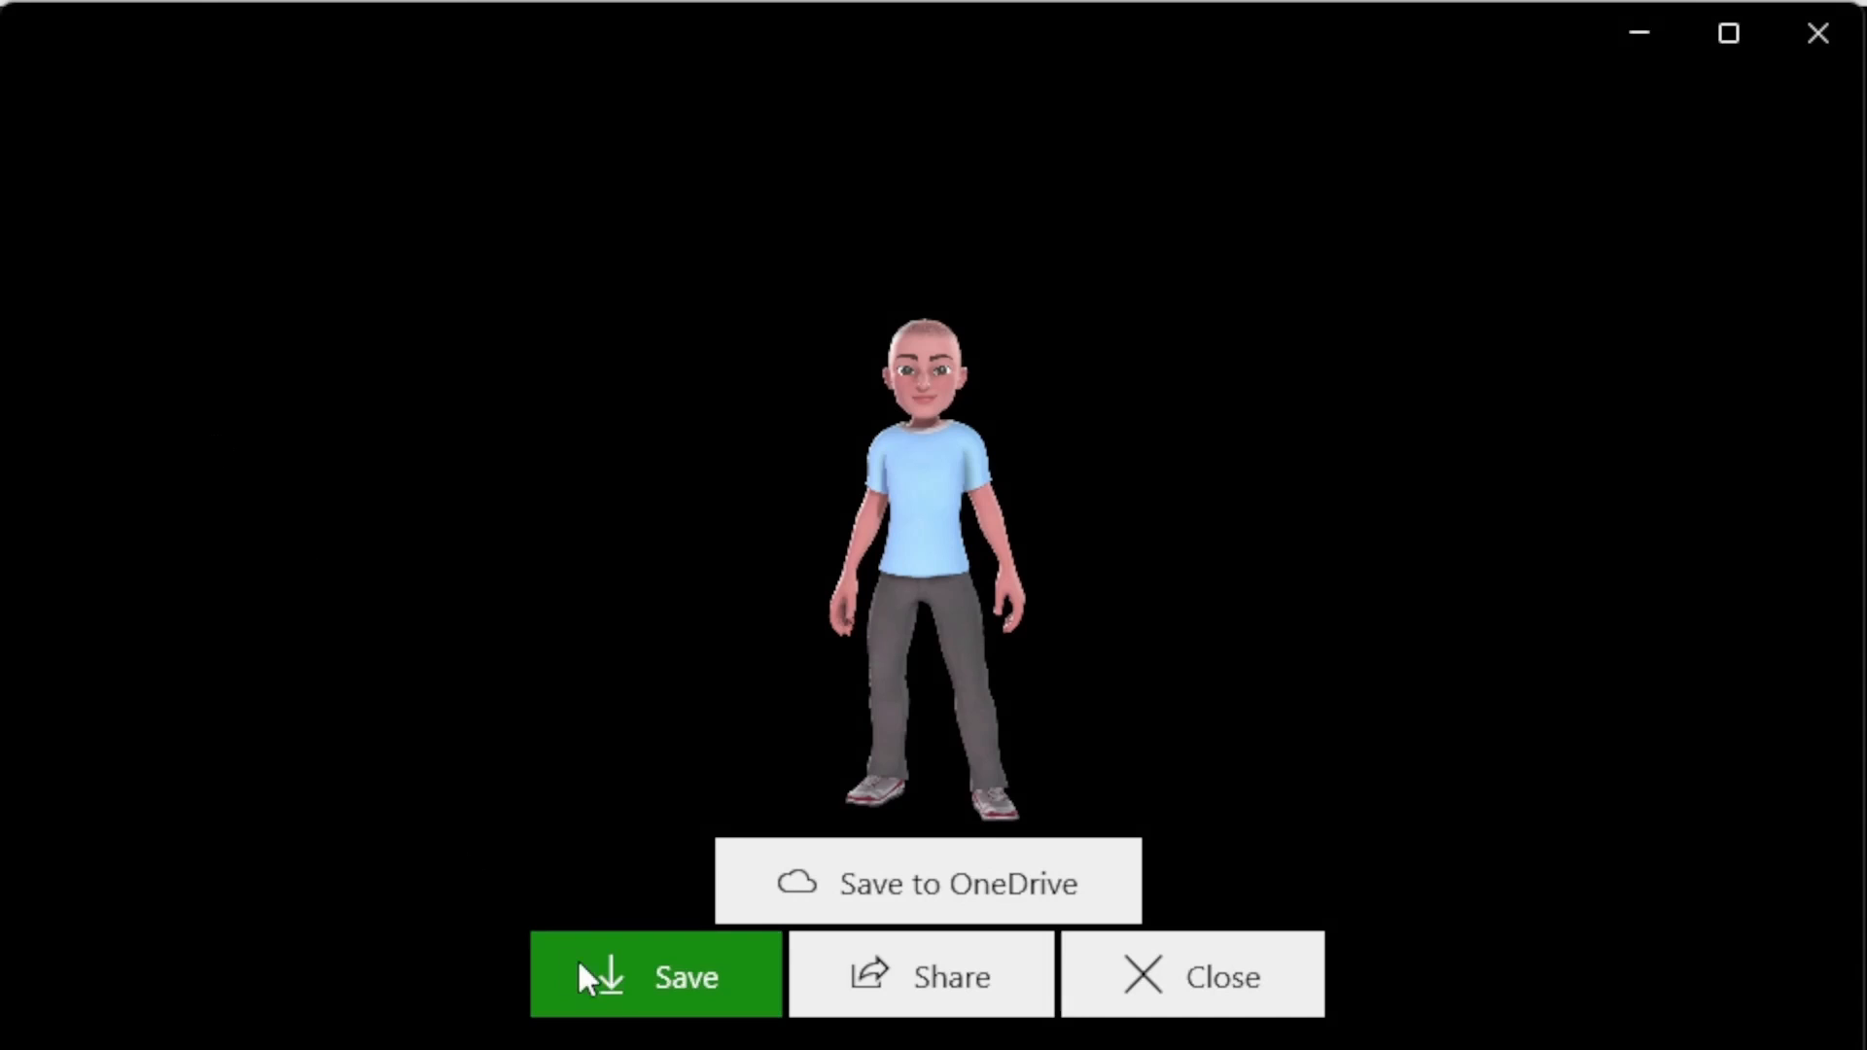
pyautogui.click(639, 968)
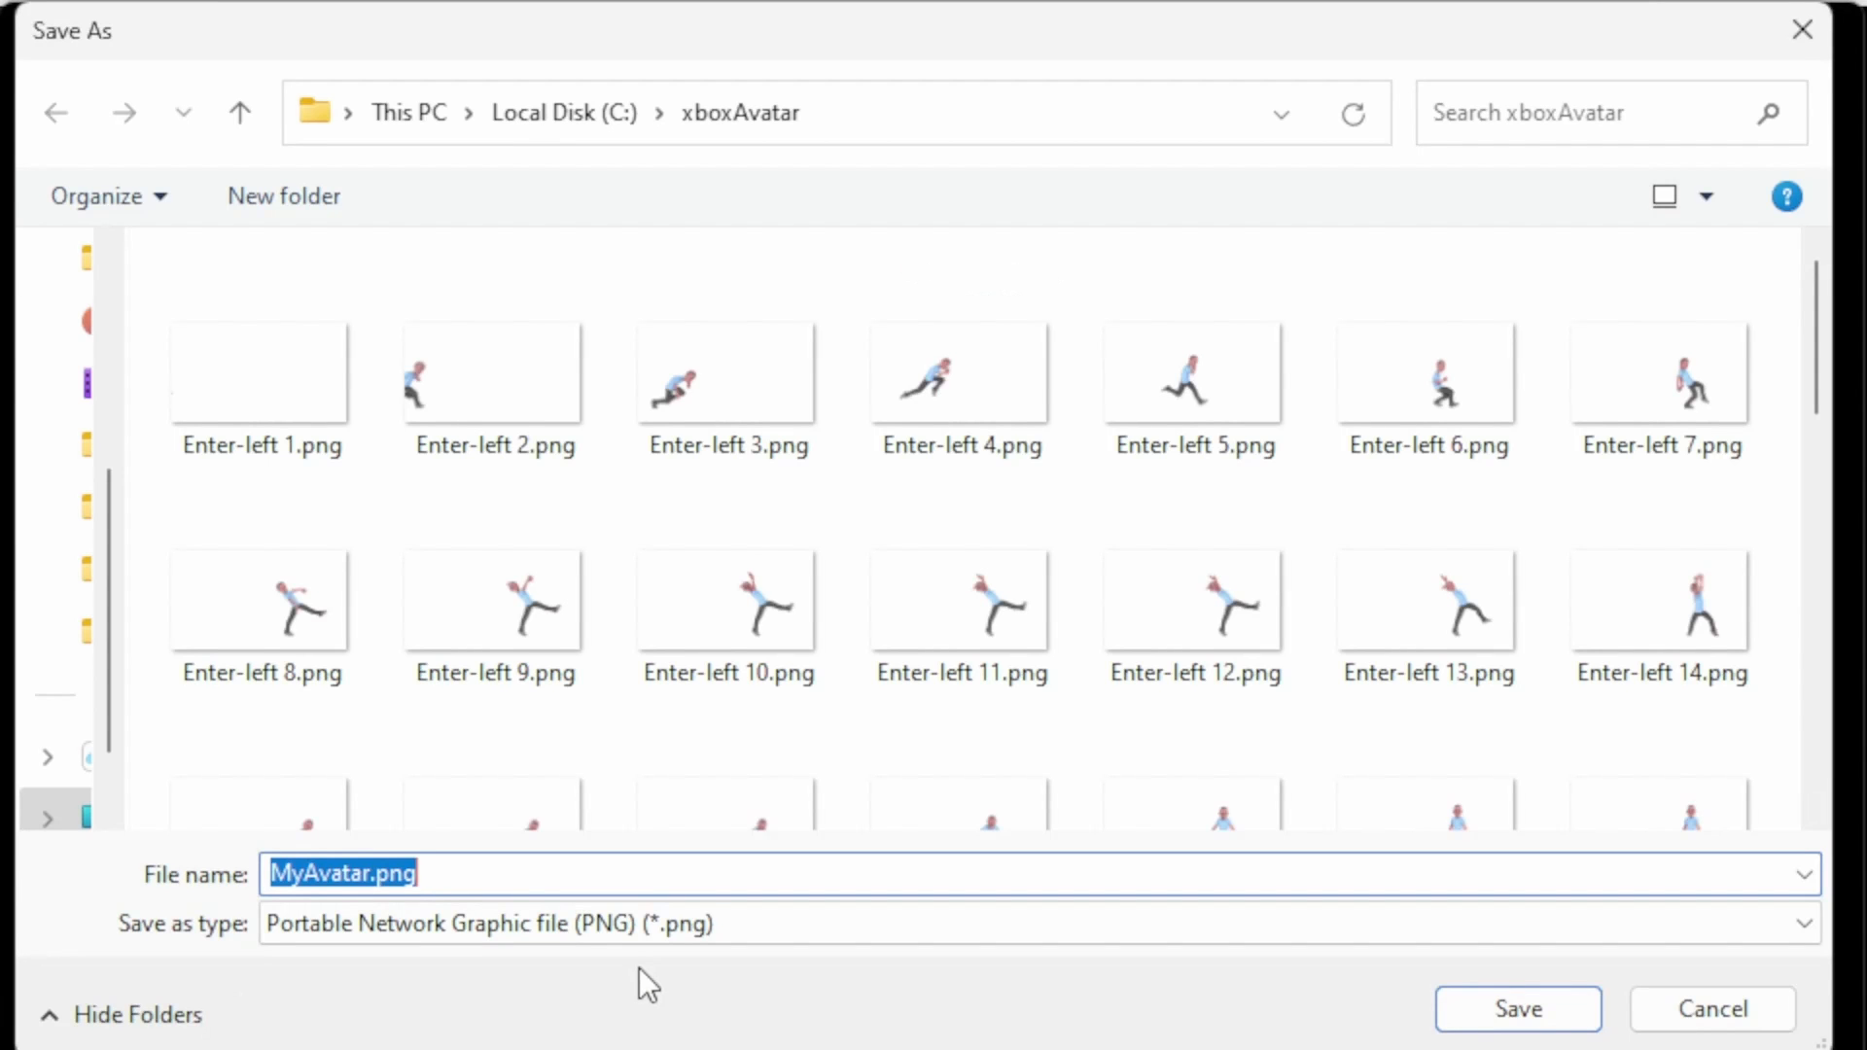
pyautogui.click(1486, 1013)
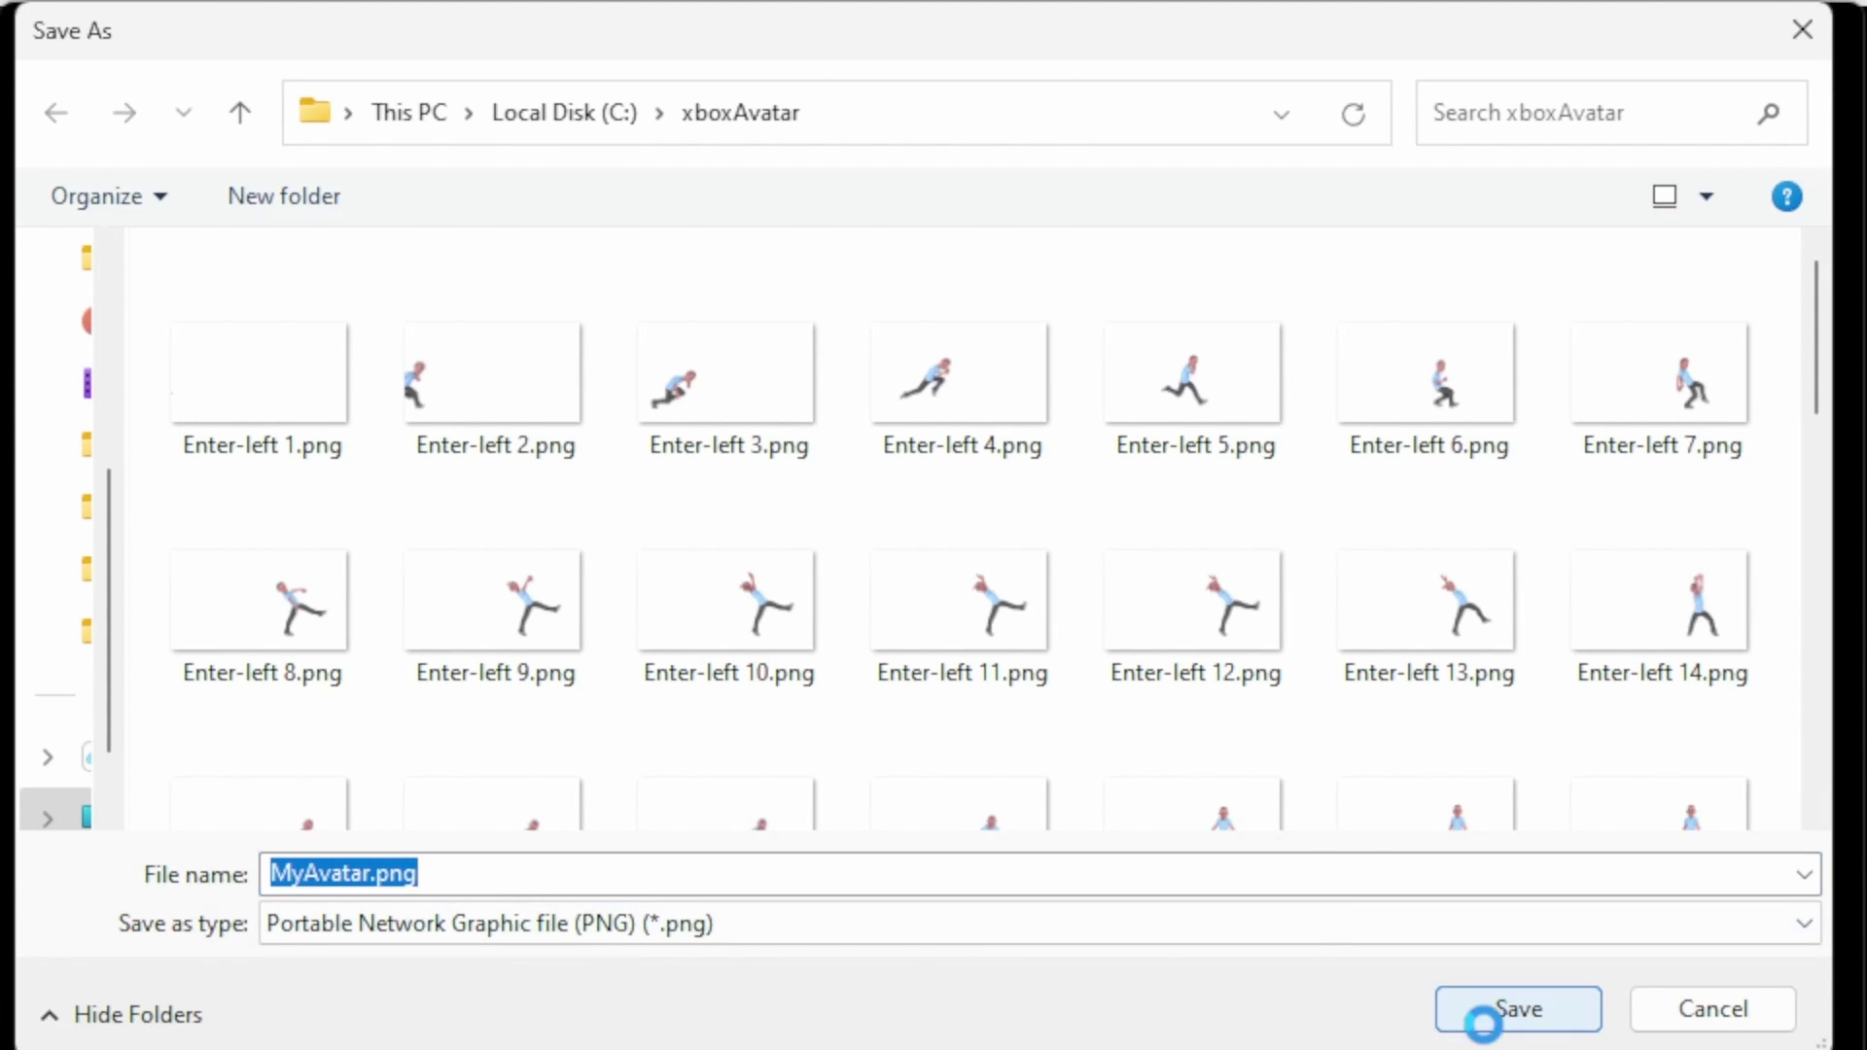
pyautogui.click(1029, 1049)
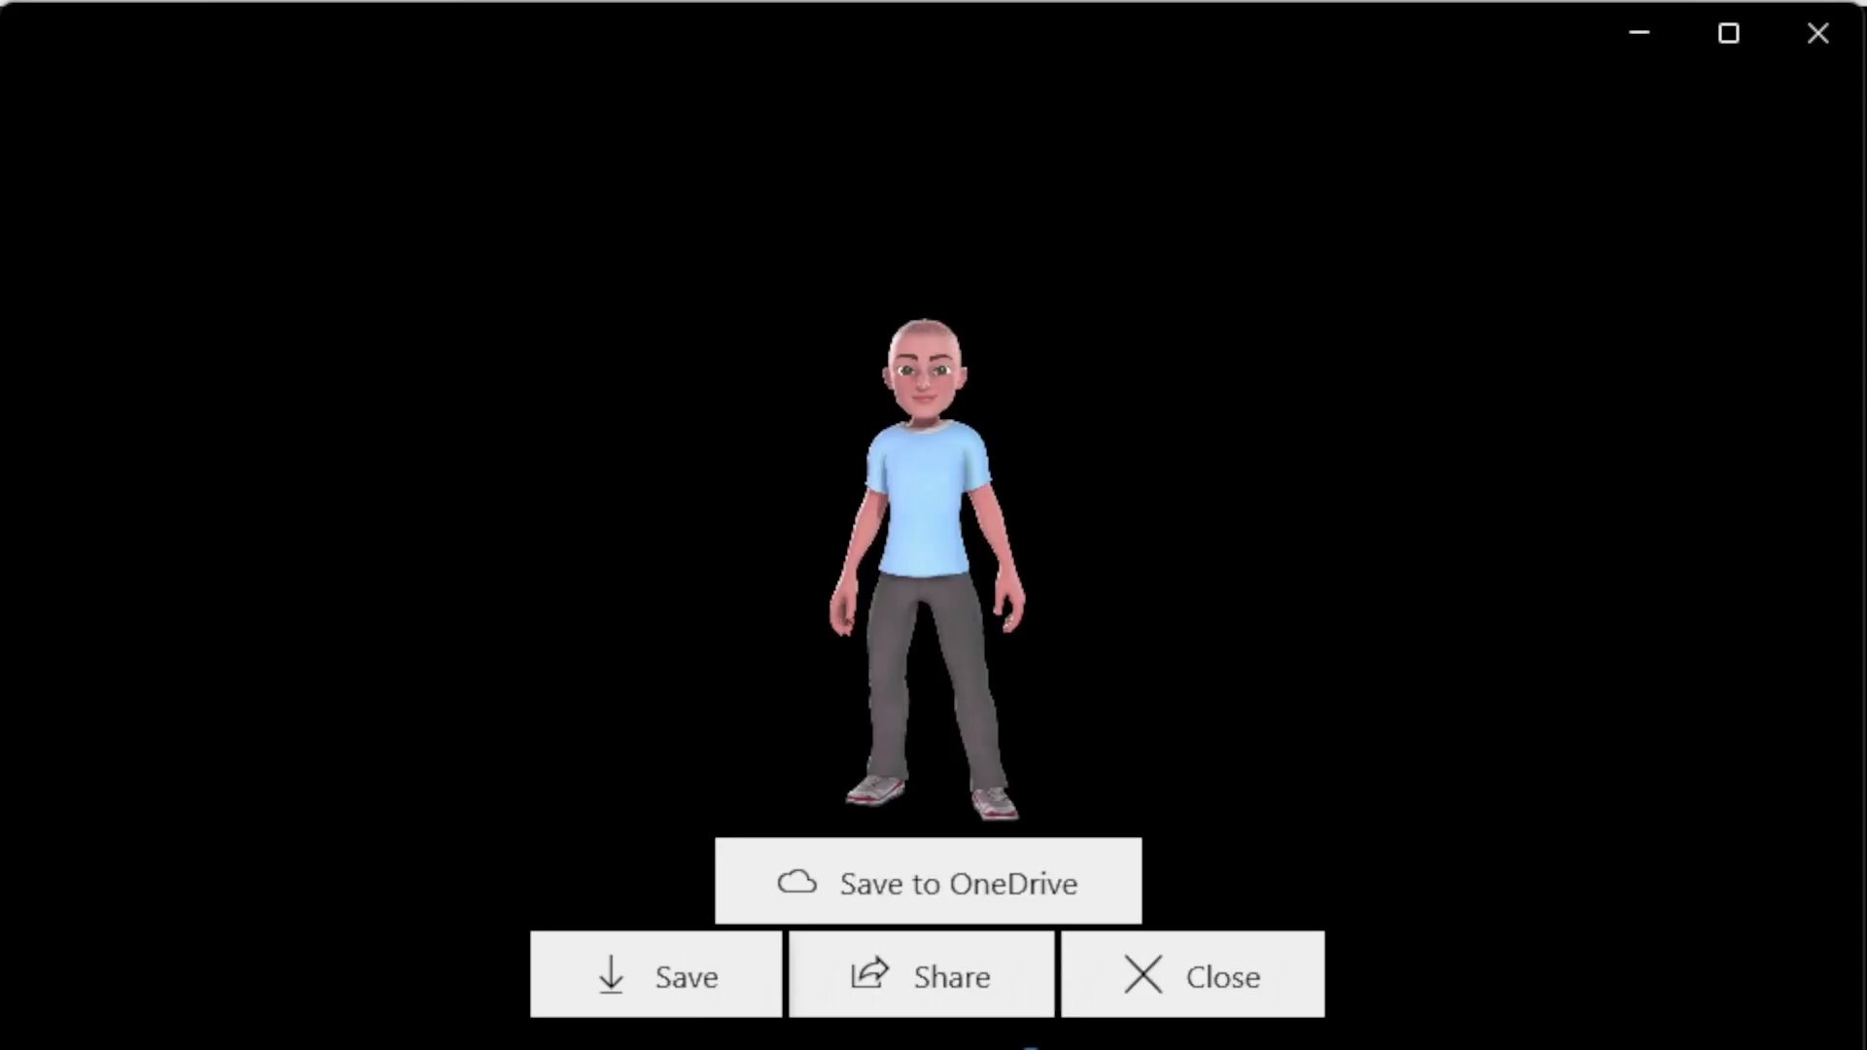
pyautogui.click(1212, 976)
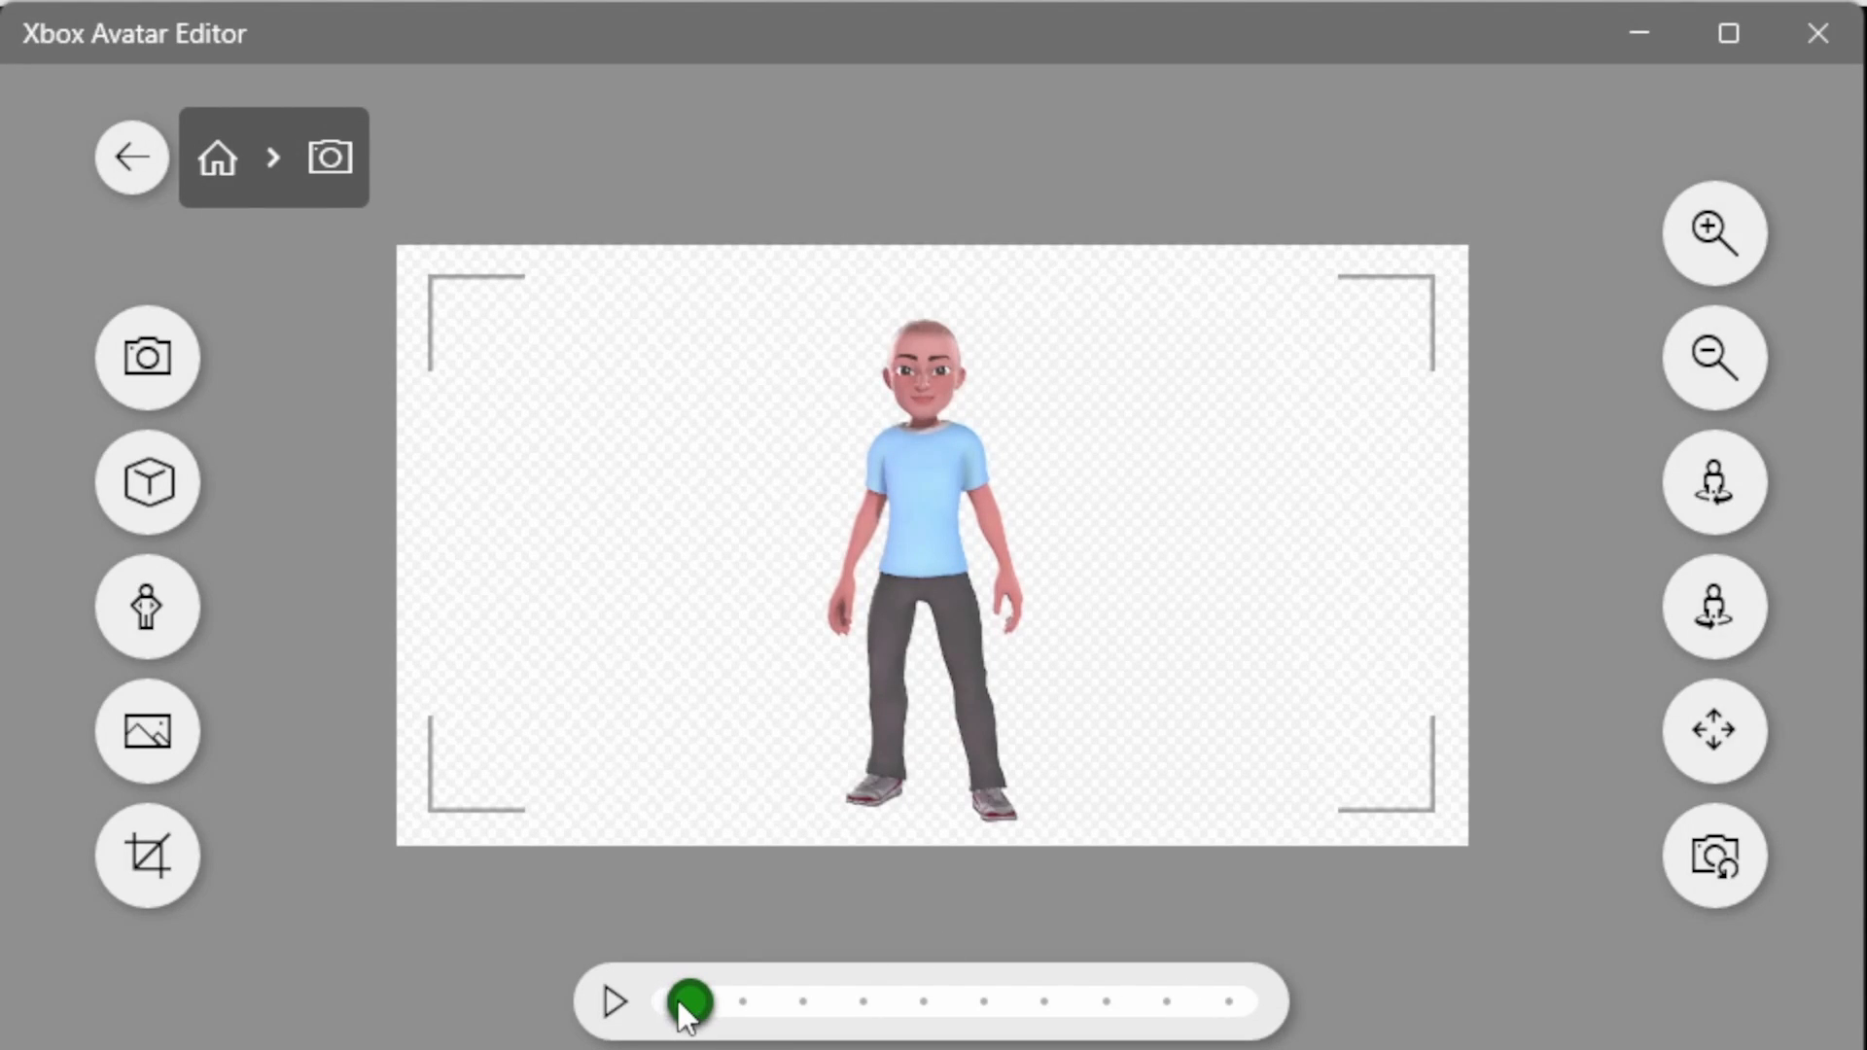
pyautogui.moveTo(679, 1002); pyautogui.dragTo(681, 1003)
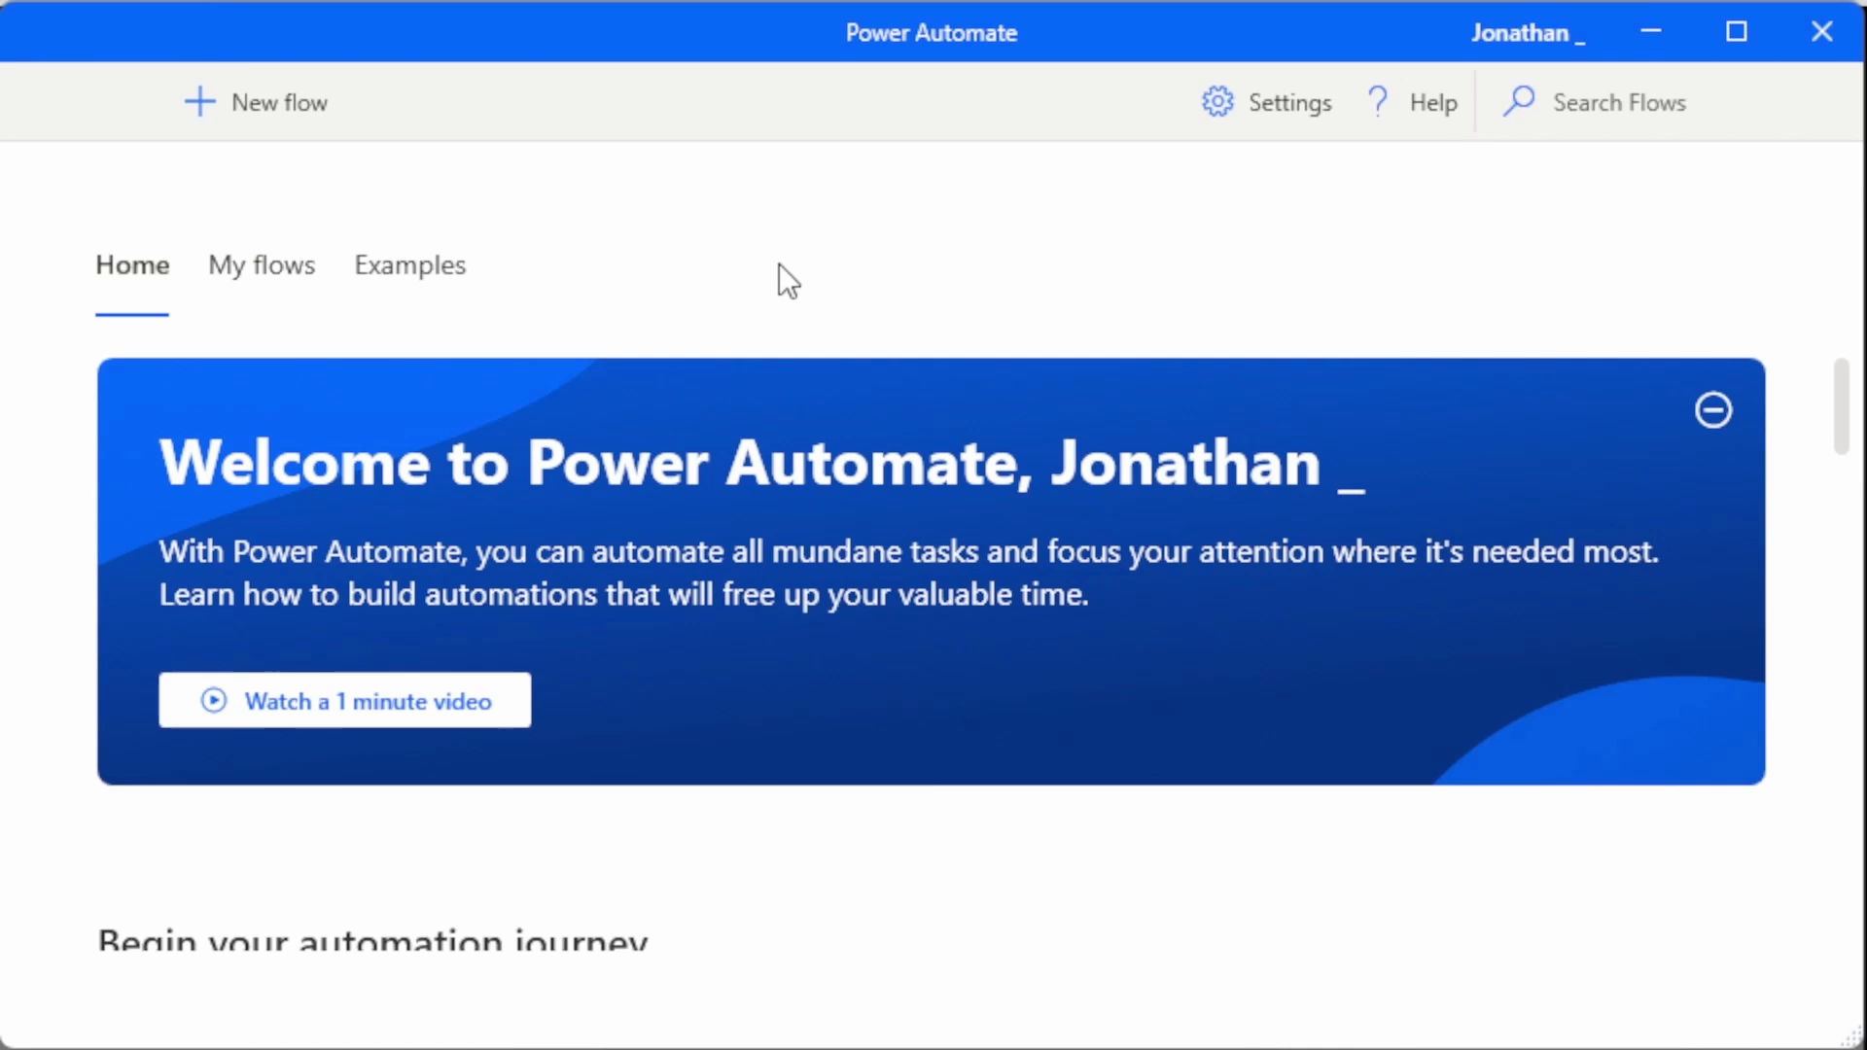
# - Create a new flow named FlowName in Power Automate
pyautogui.click(273, 121)
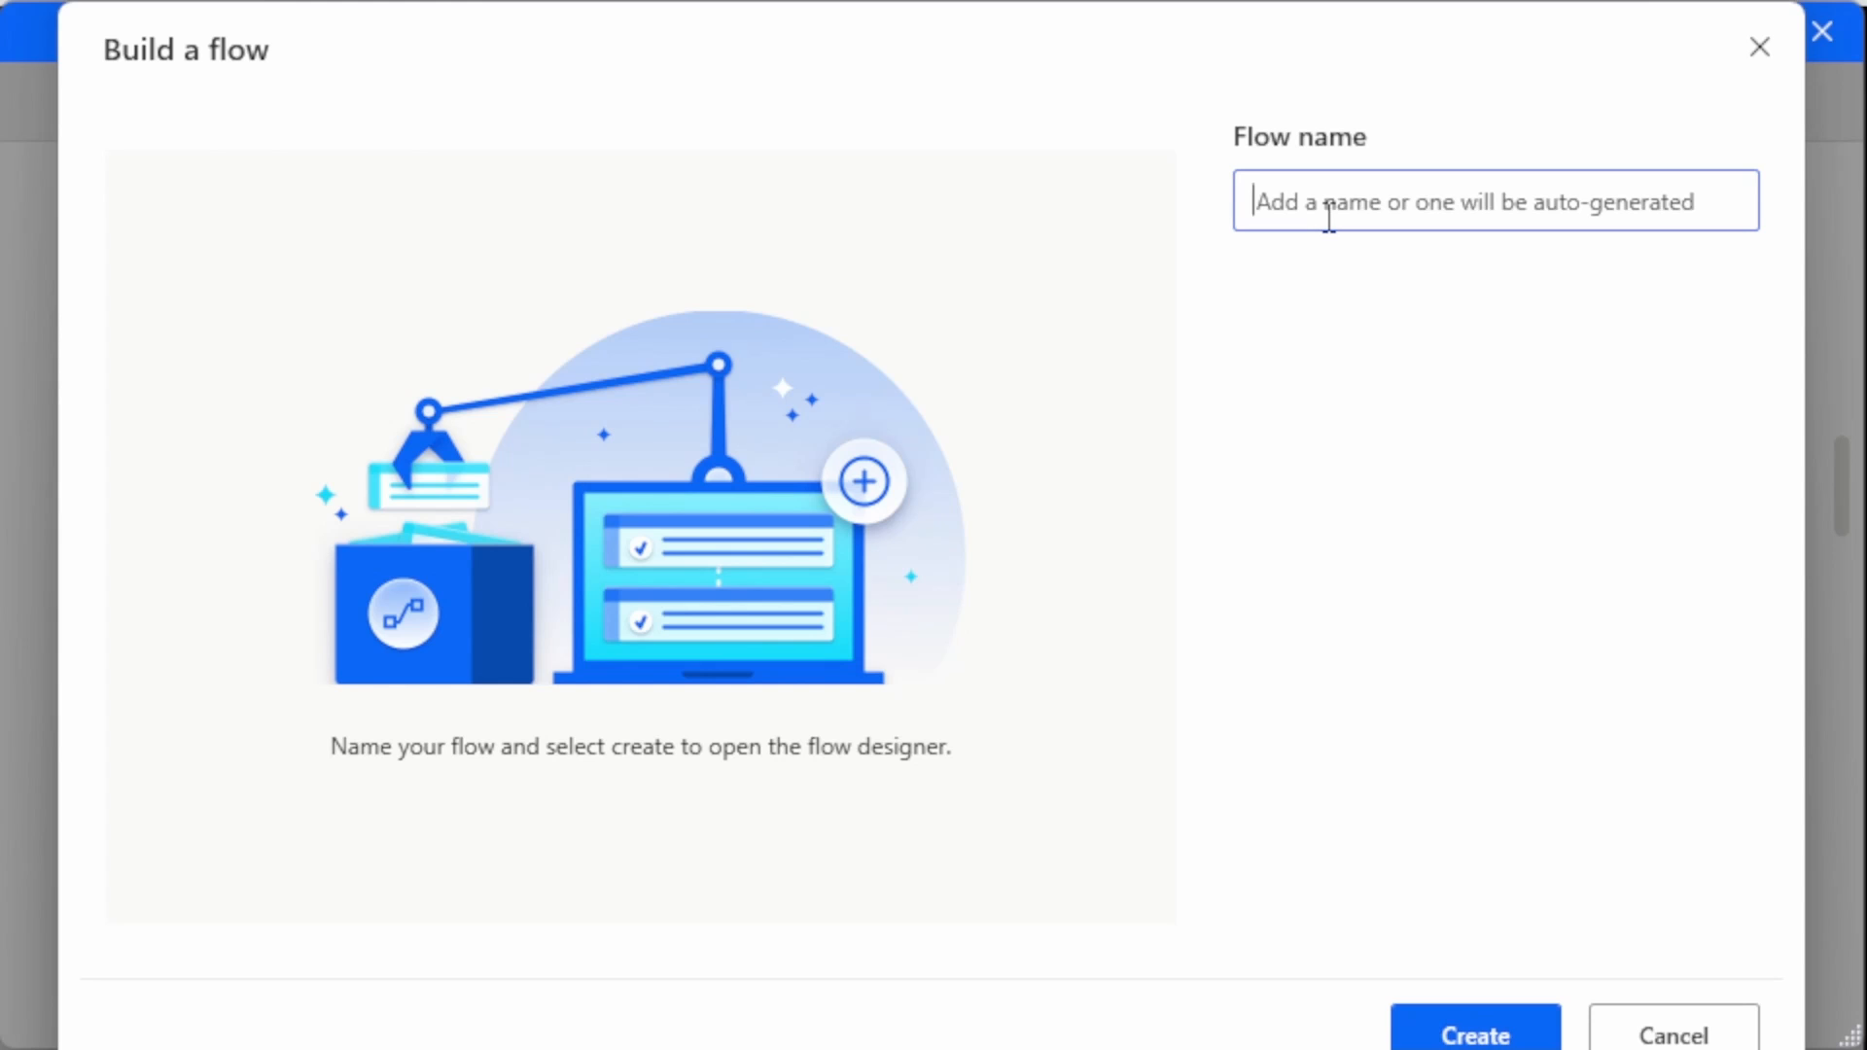
pyautogui.write('FlowName')
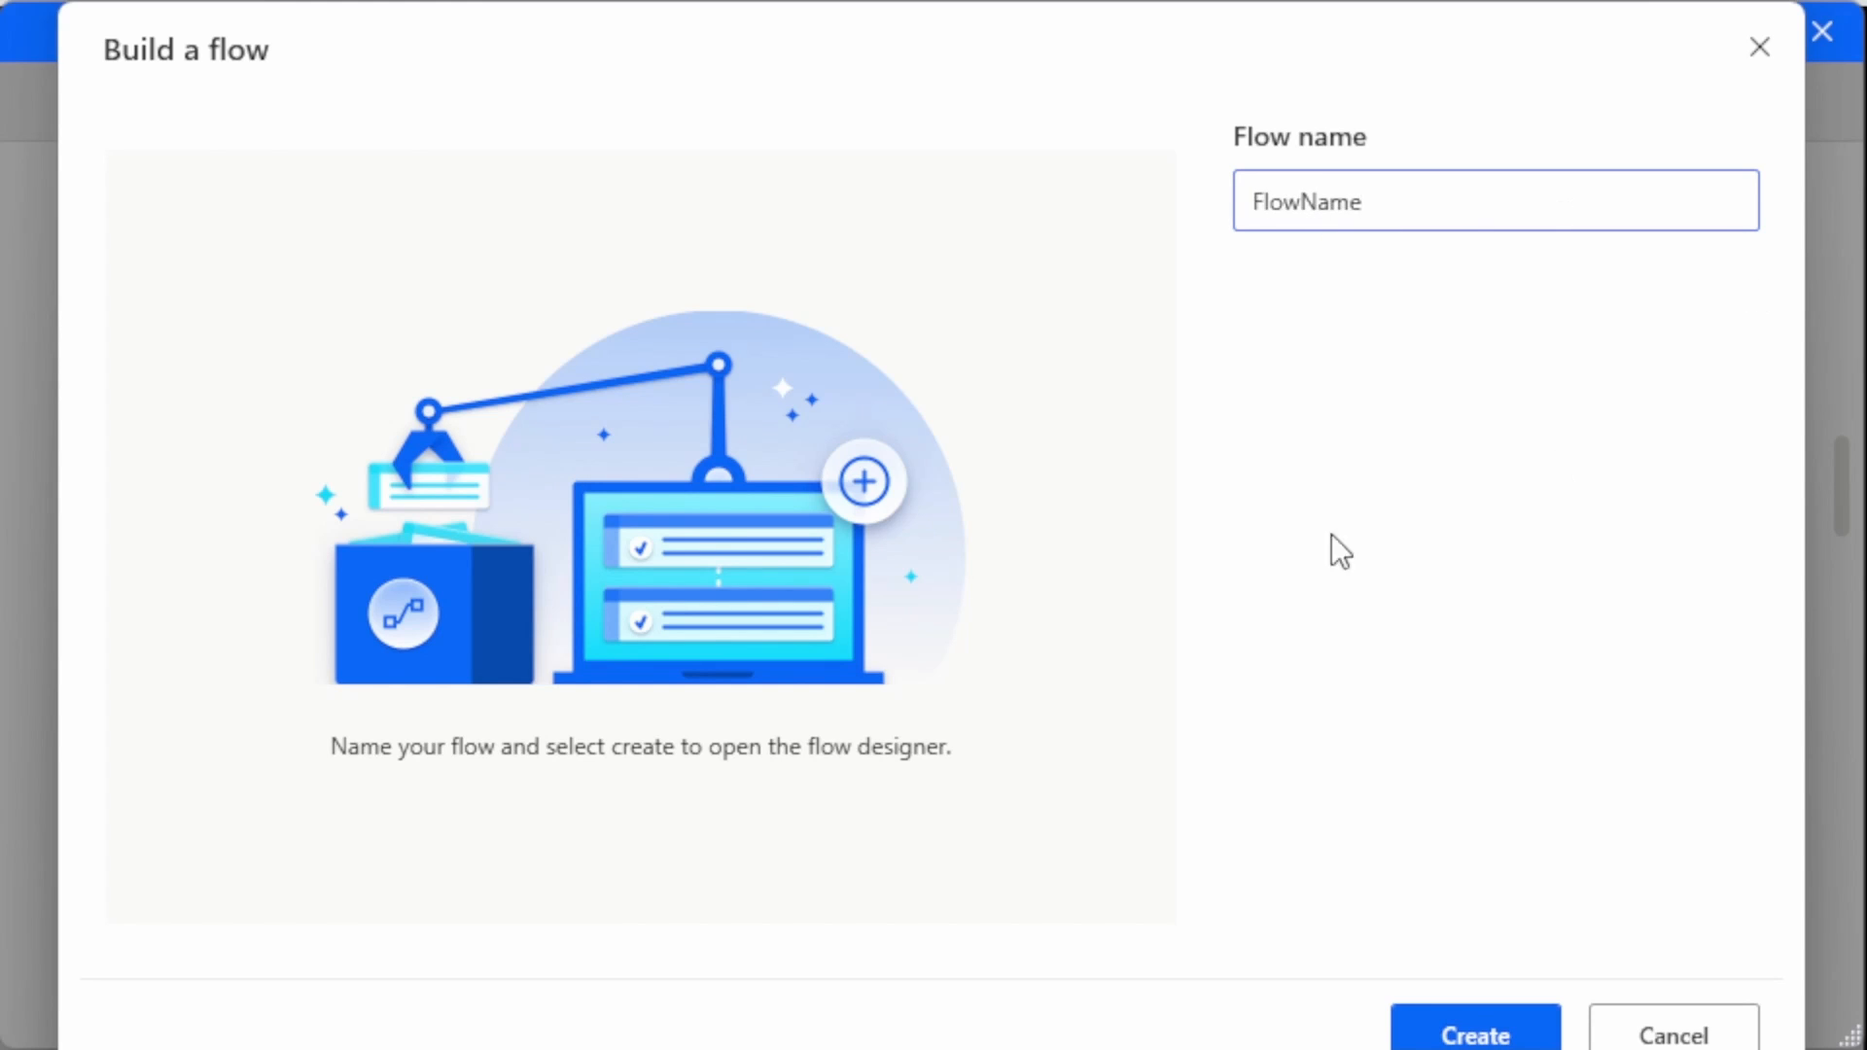
pyautogui.click(1450, 1029)
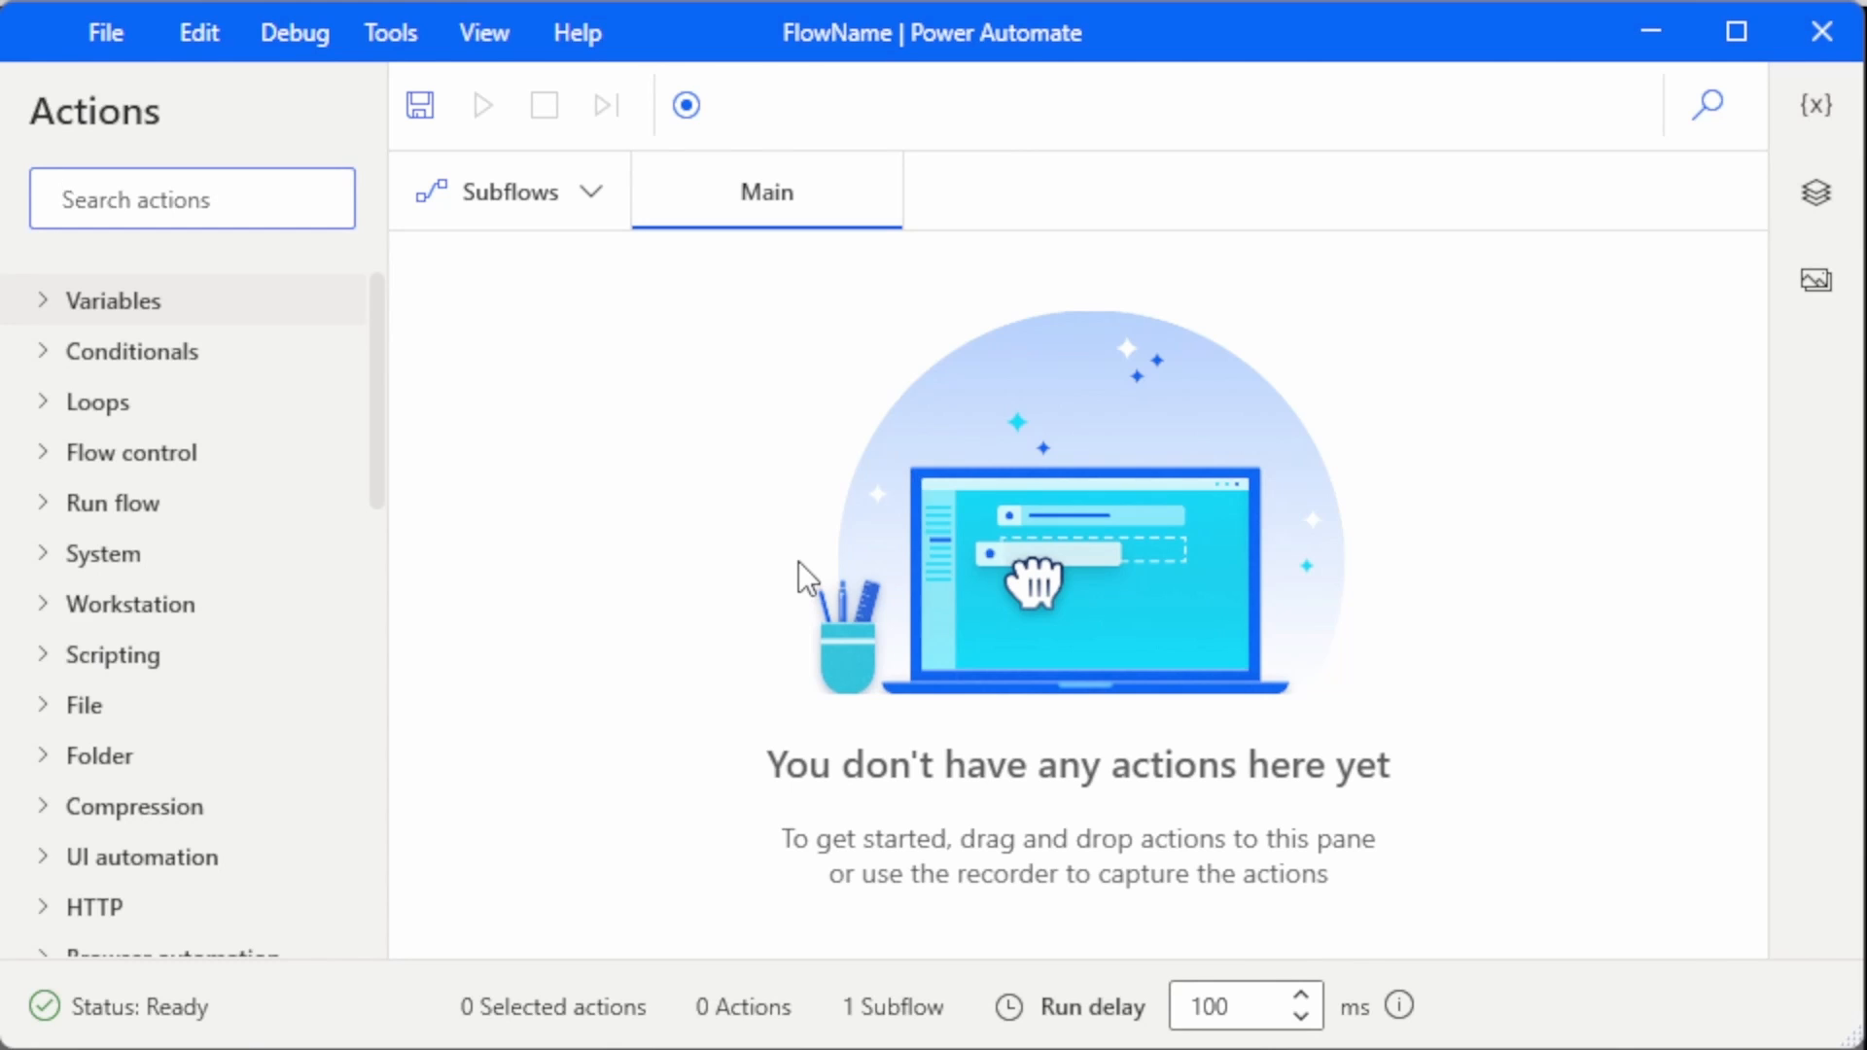
# - Switch to Notepad, copy the entire flow code from the untitled document and minimize the window
pyautogui.hotkey('alt', 'Tab')
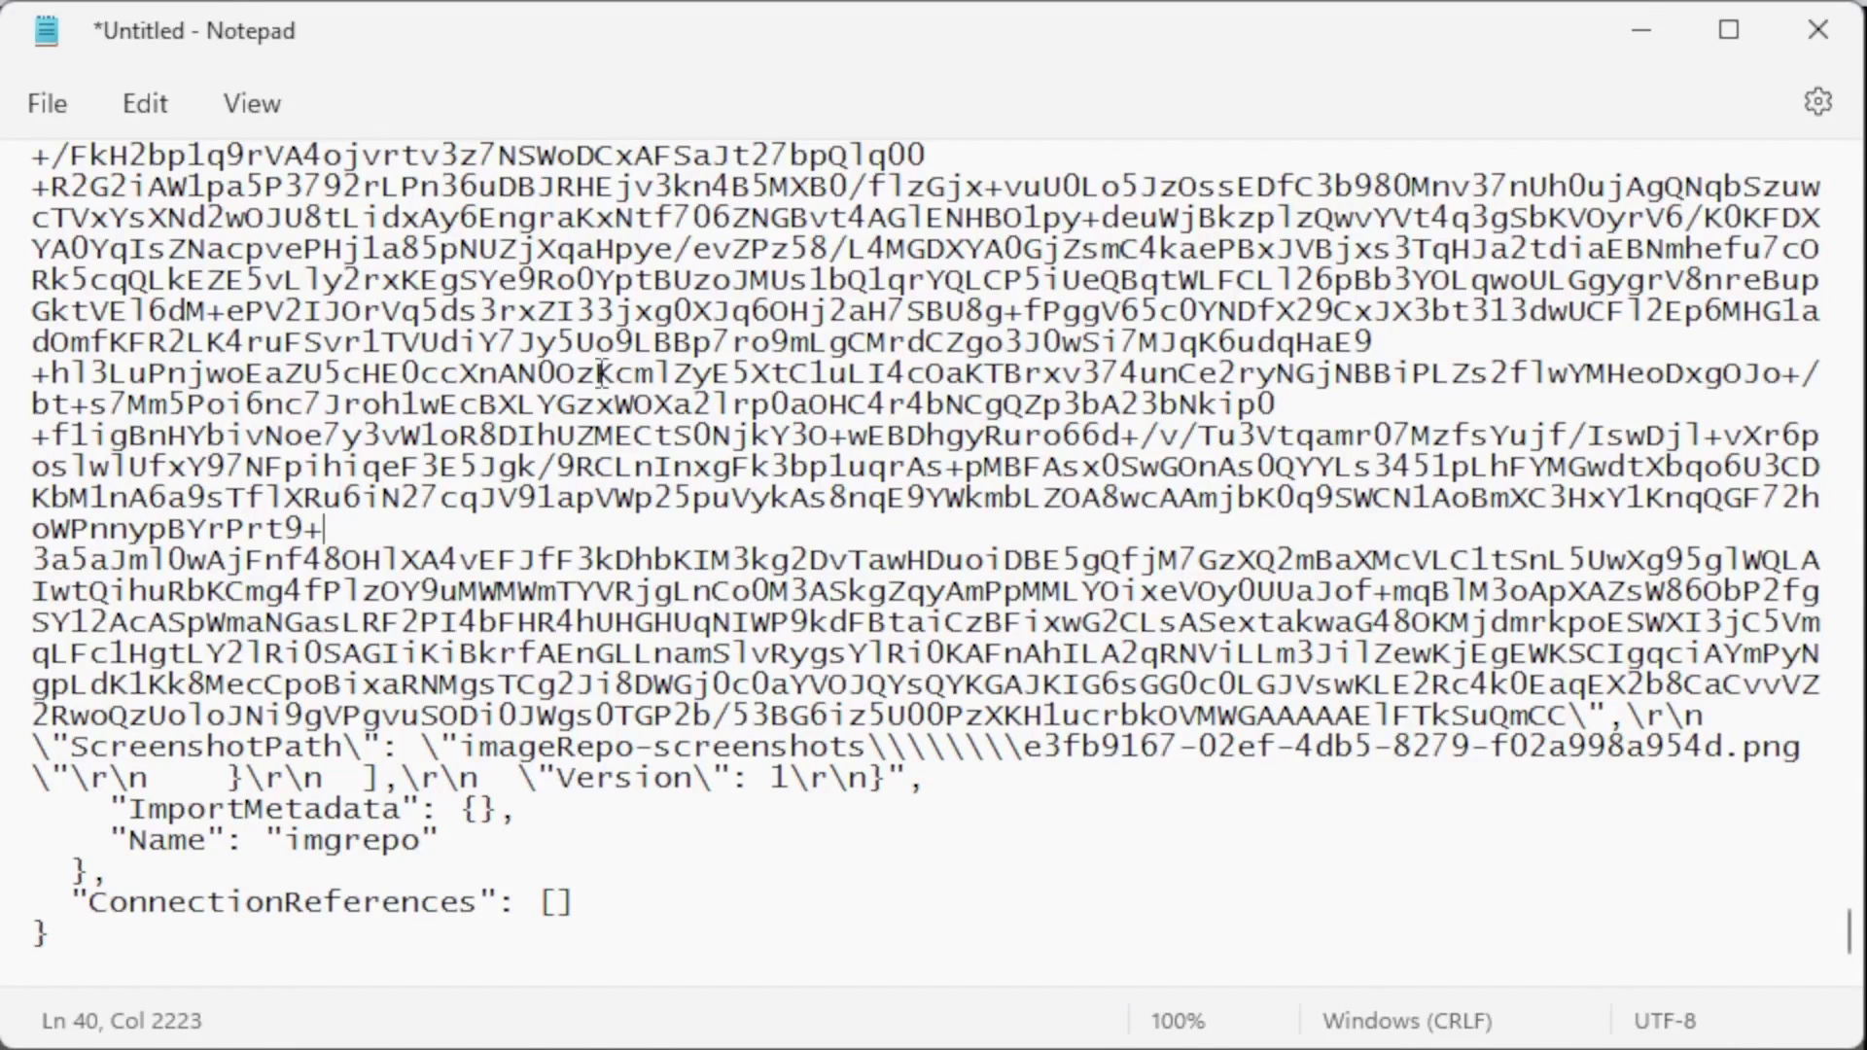
pyautogui.click(162, 114)
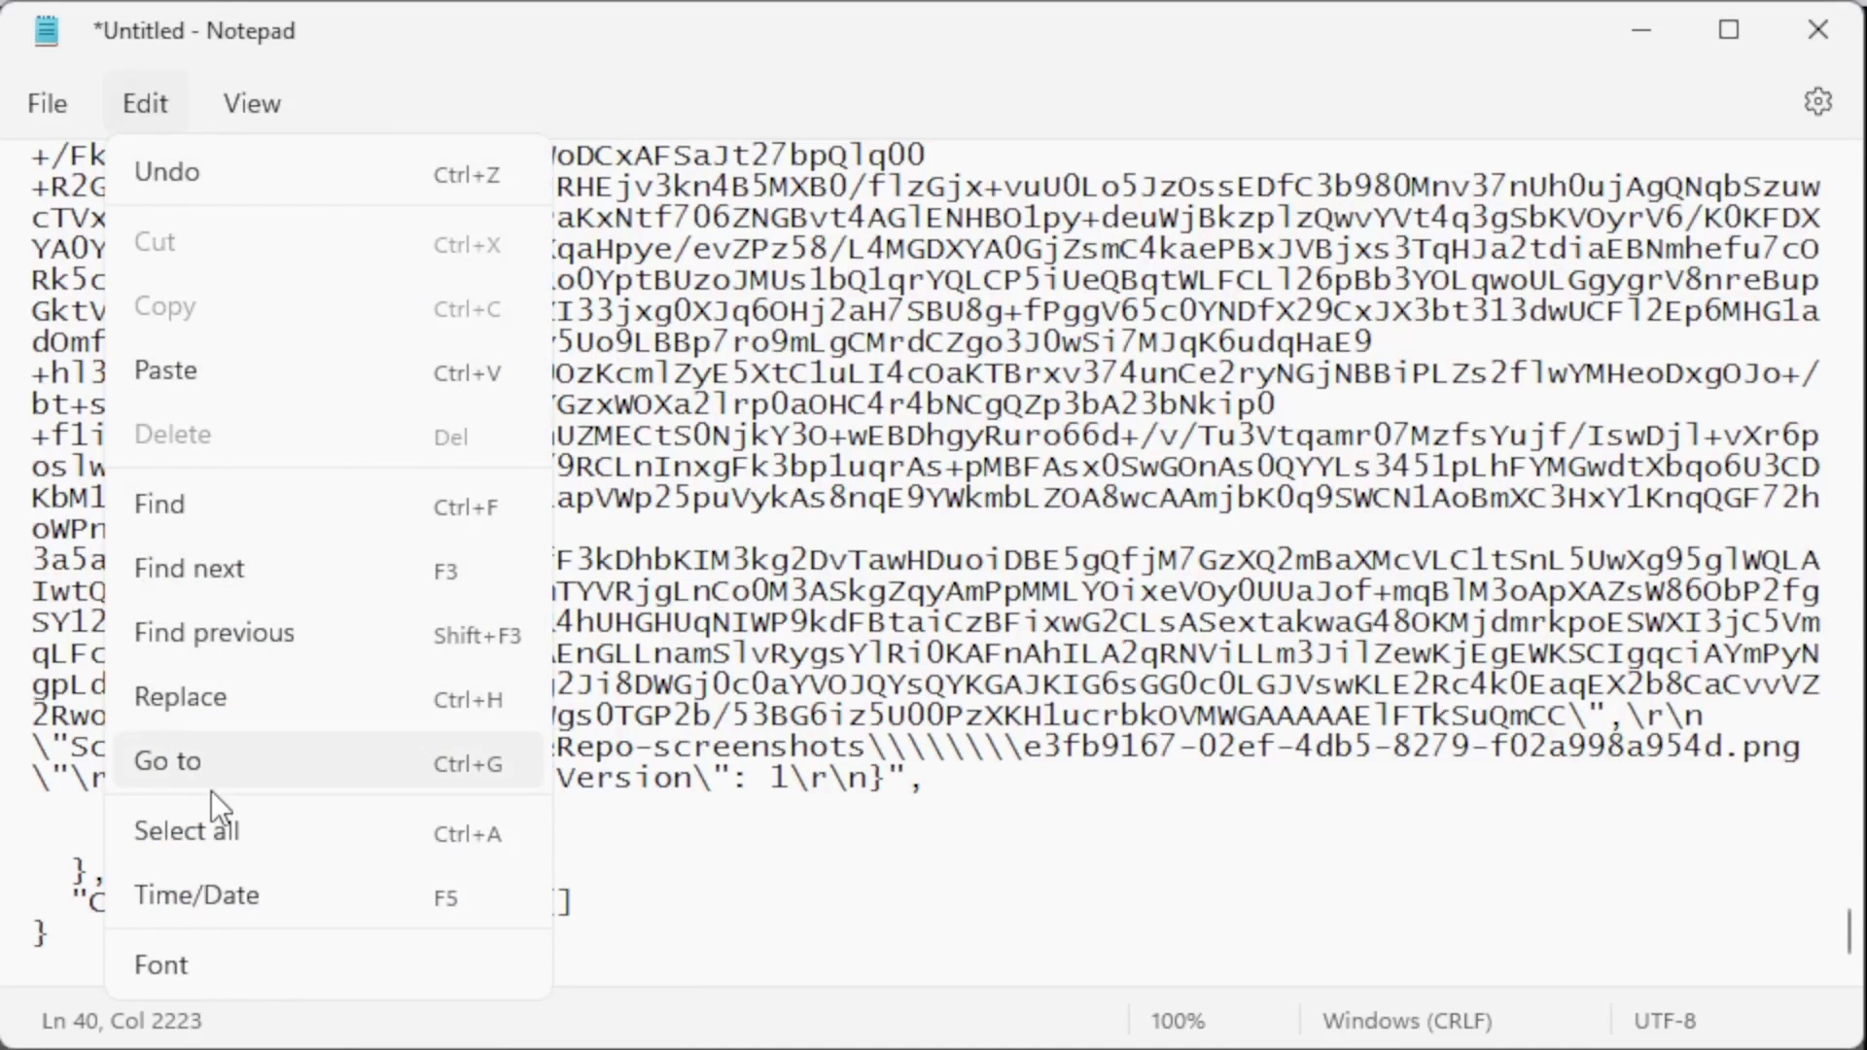
pyautogui.click(216, 842)
pyautogui.click(155, 121)
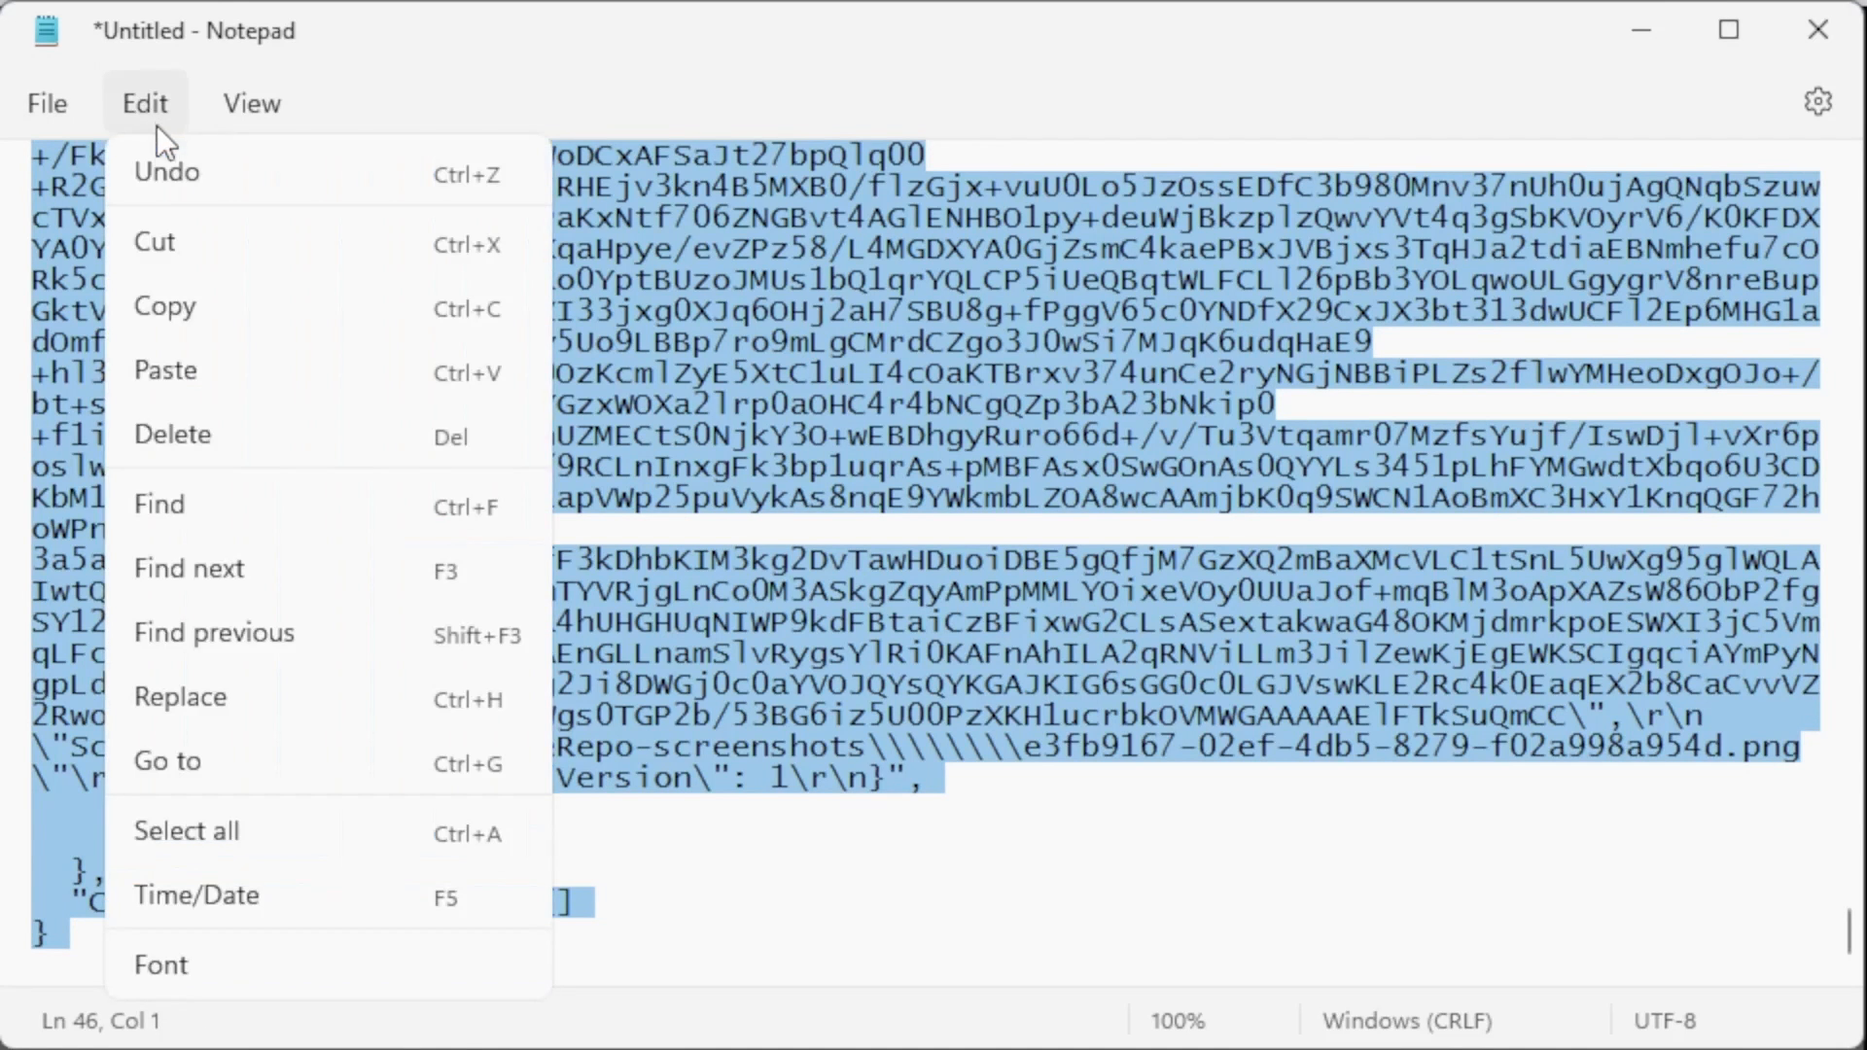
pyautogui.click(189, 306)
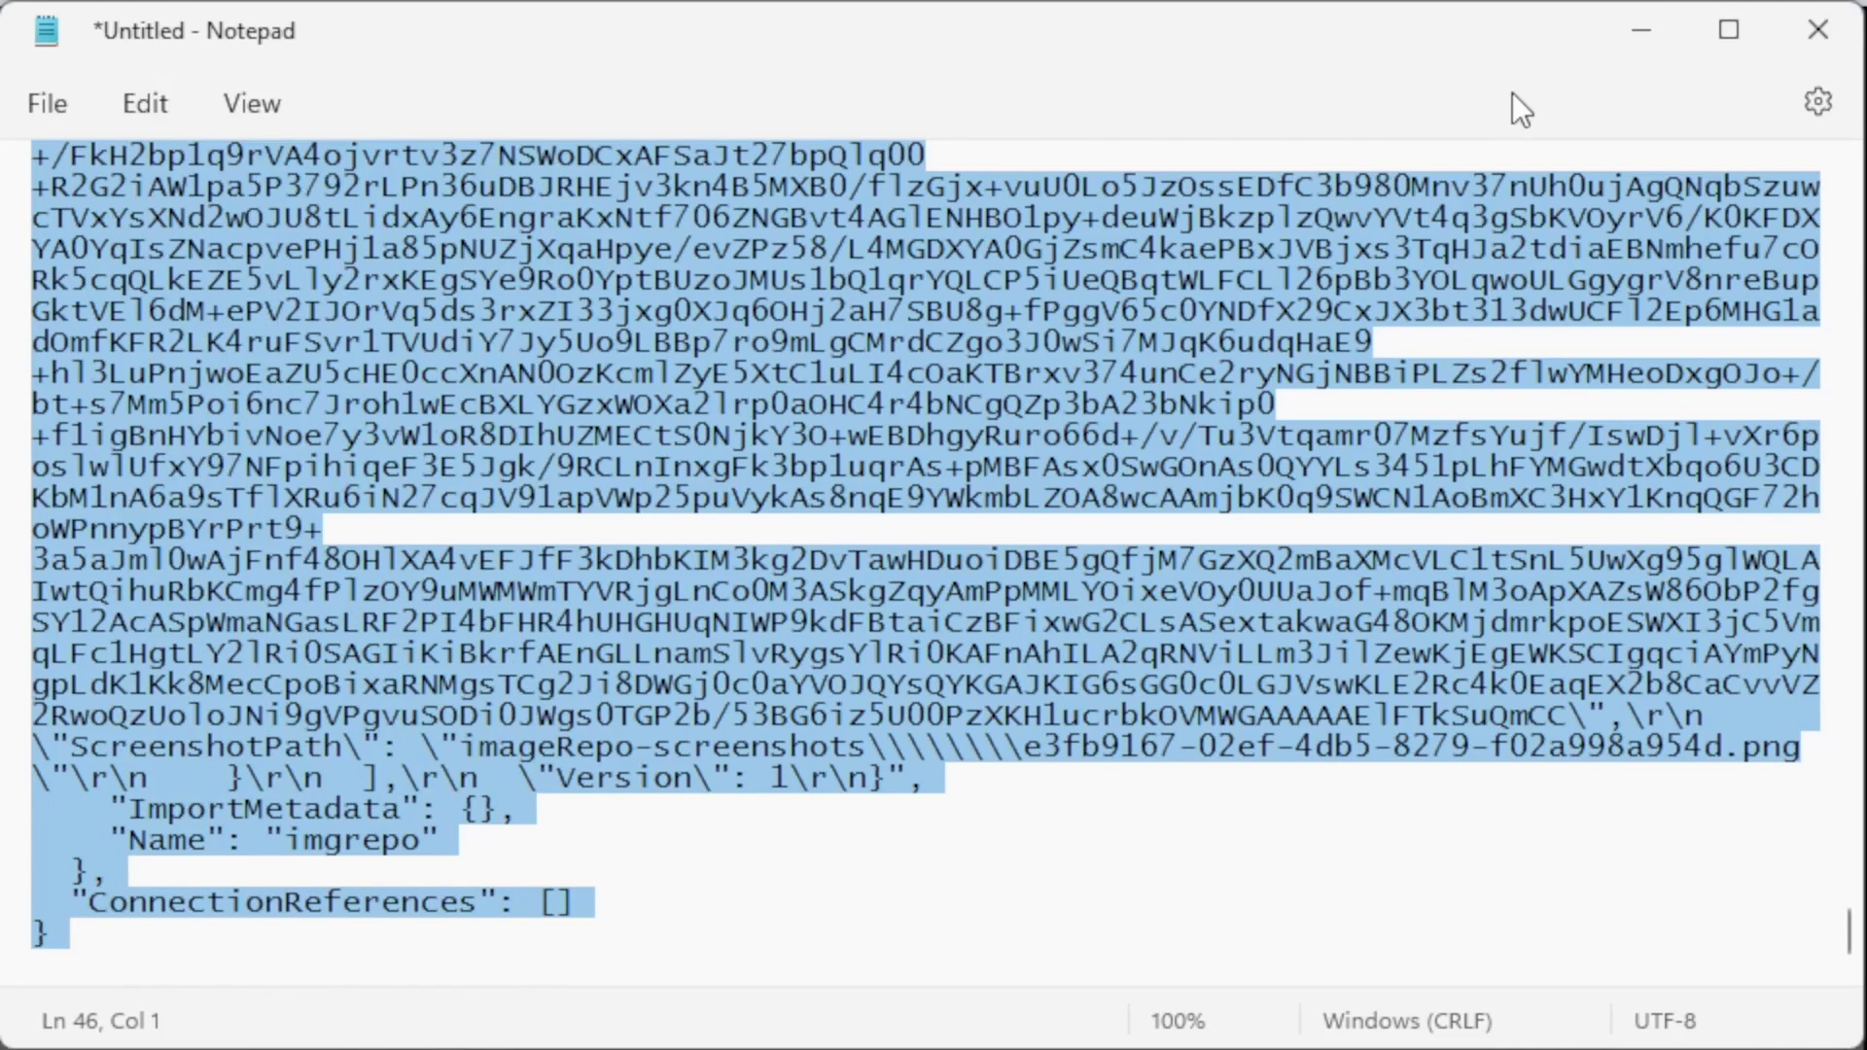
pyautogui.click(1638, 35)
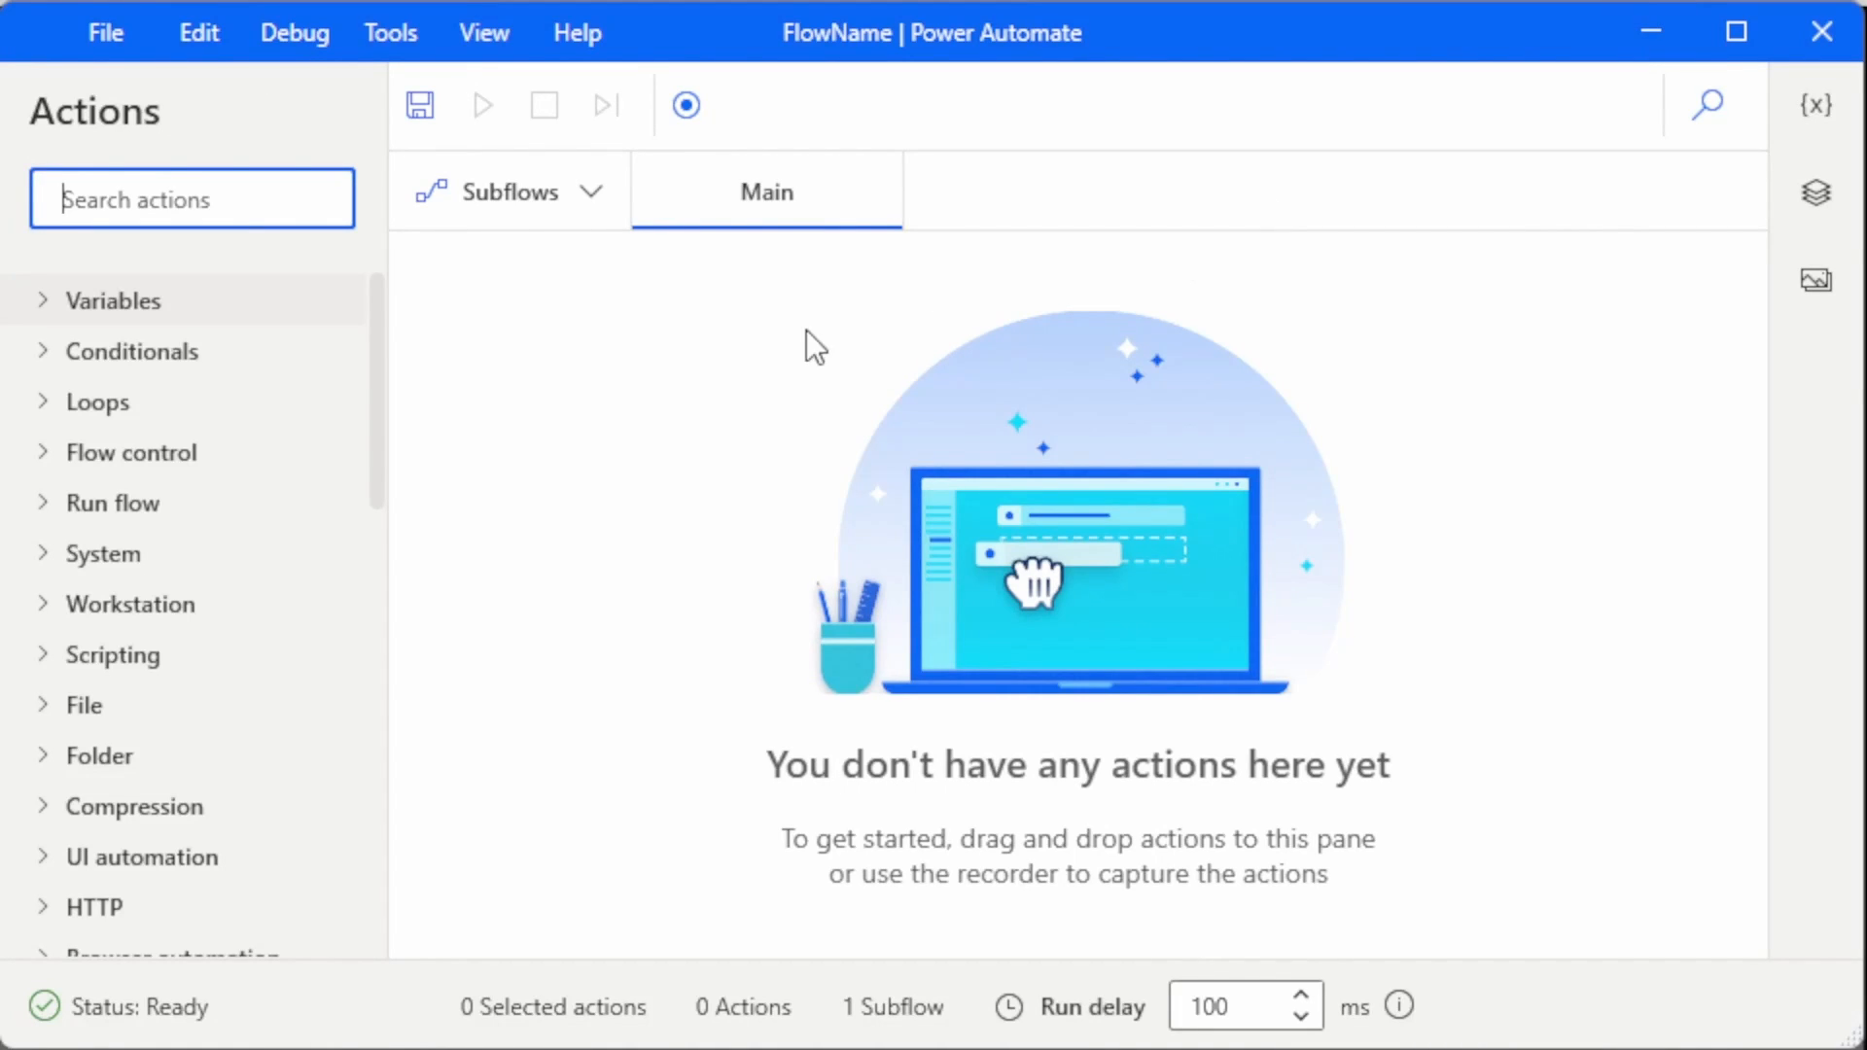
# - Paste the copied actions into the empty Main subflow of FlowName
pyautogui.click(621, 336)
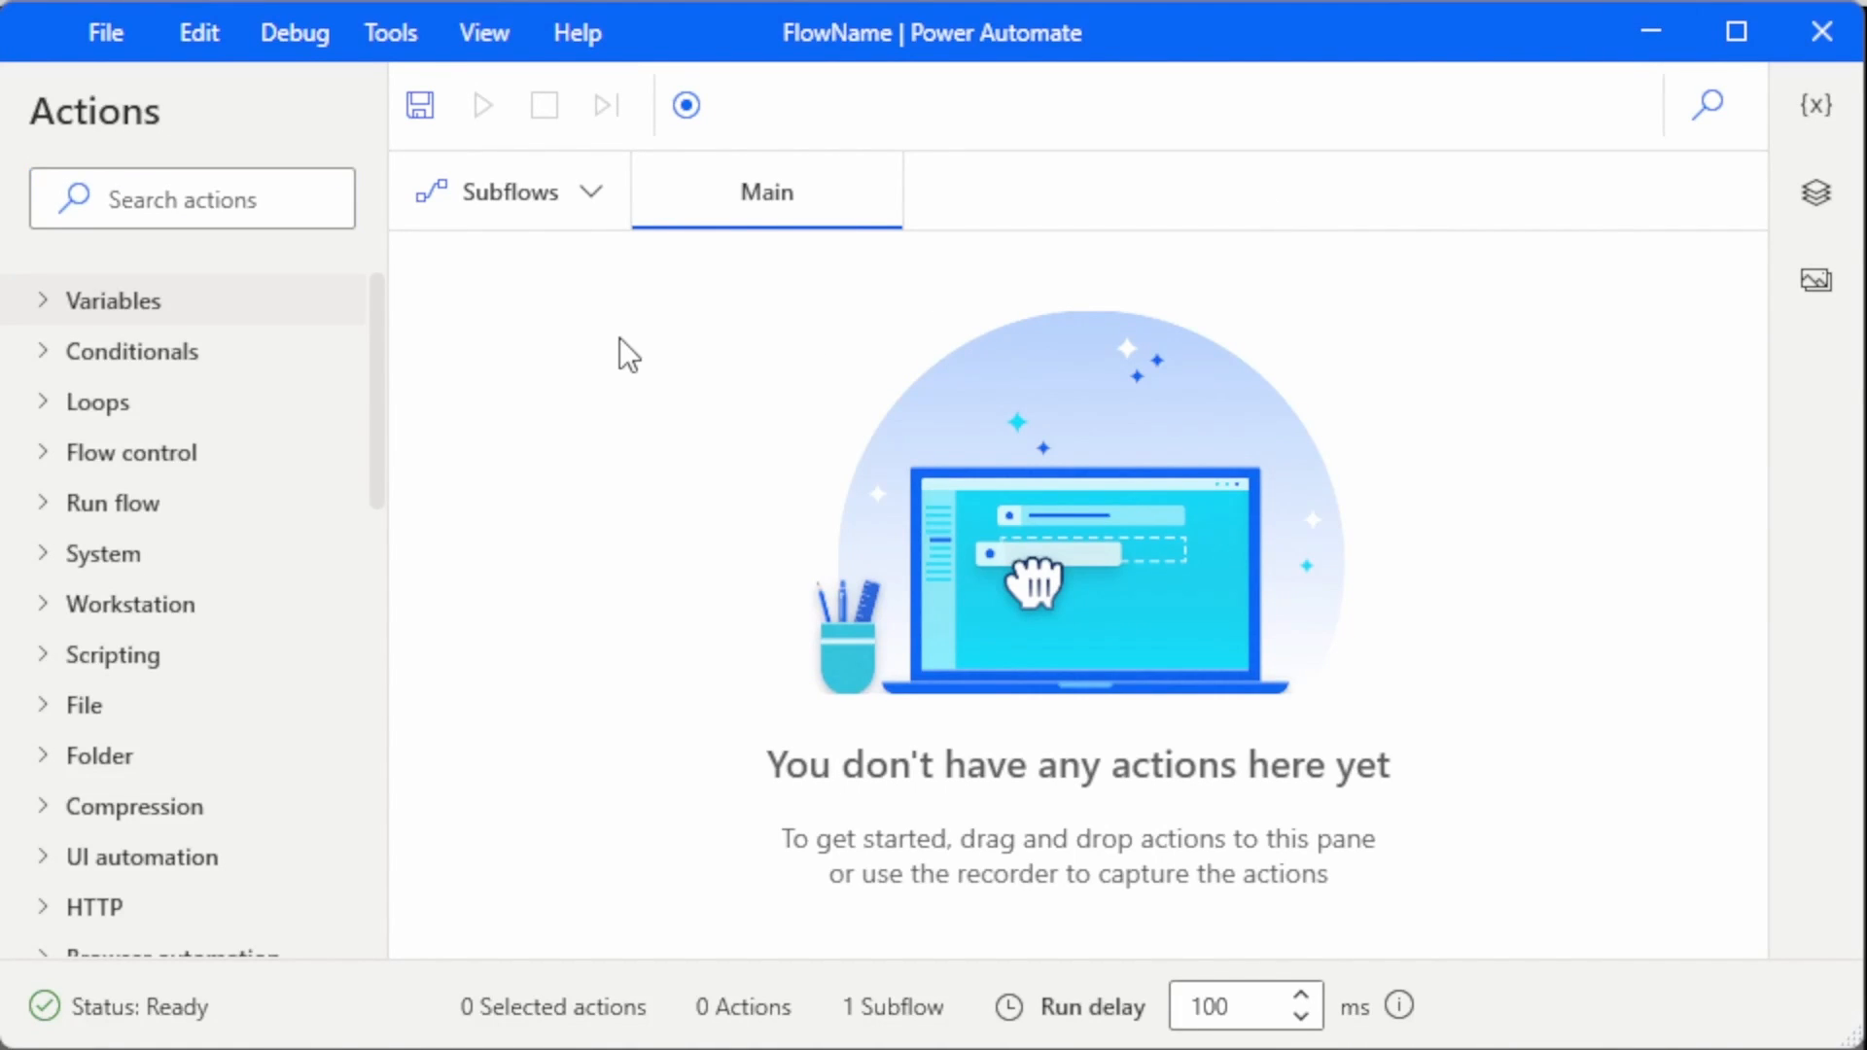
pyautogui.click(199, 49)
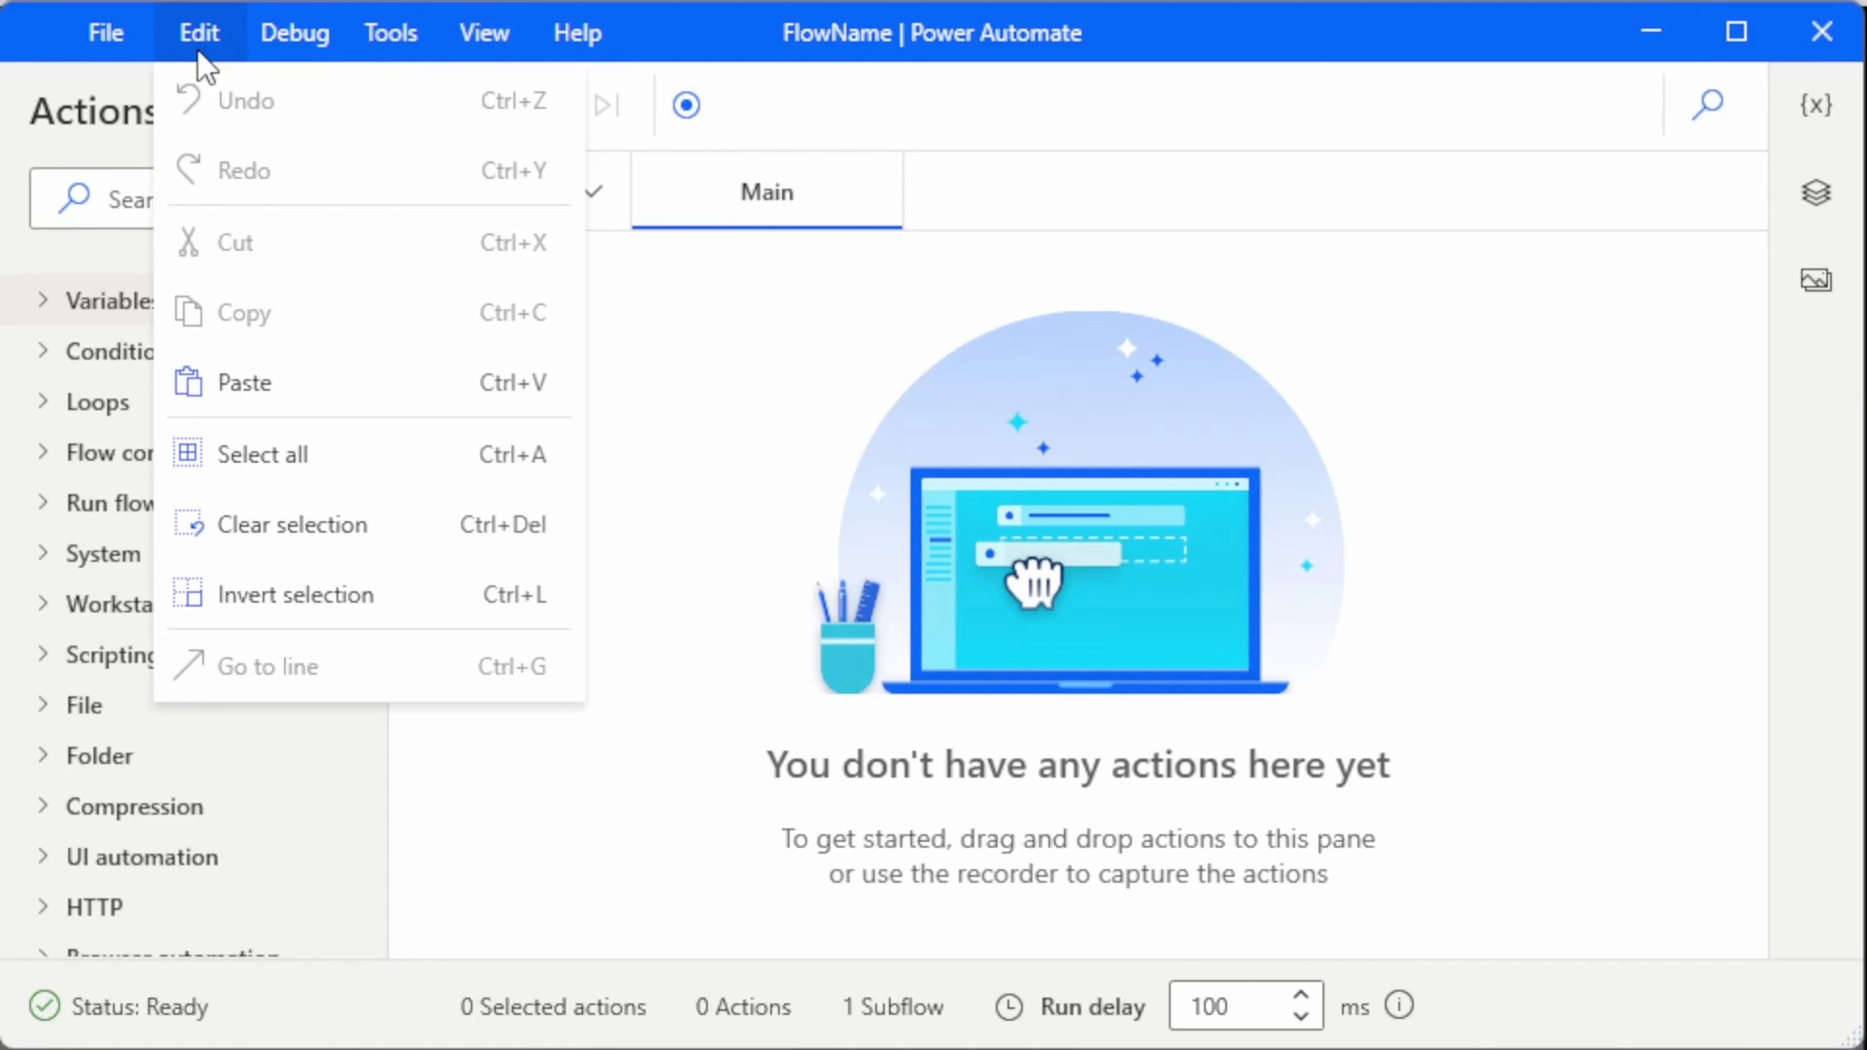
pyautogui.click(313, 405)
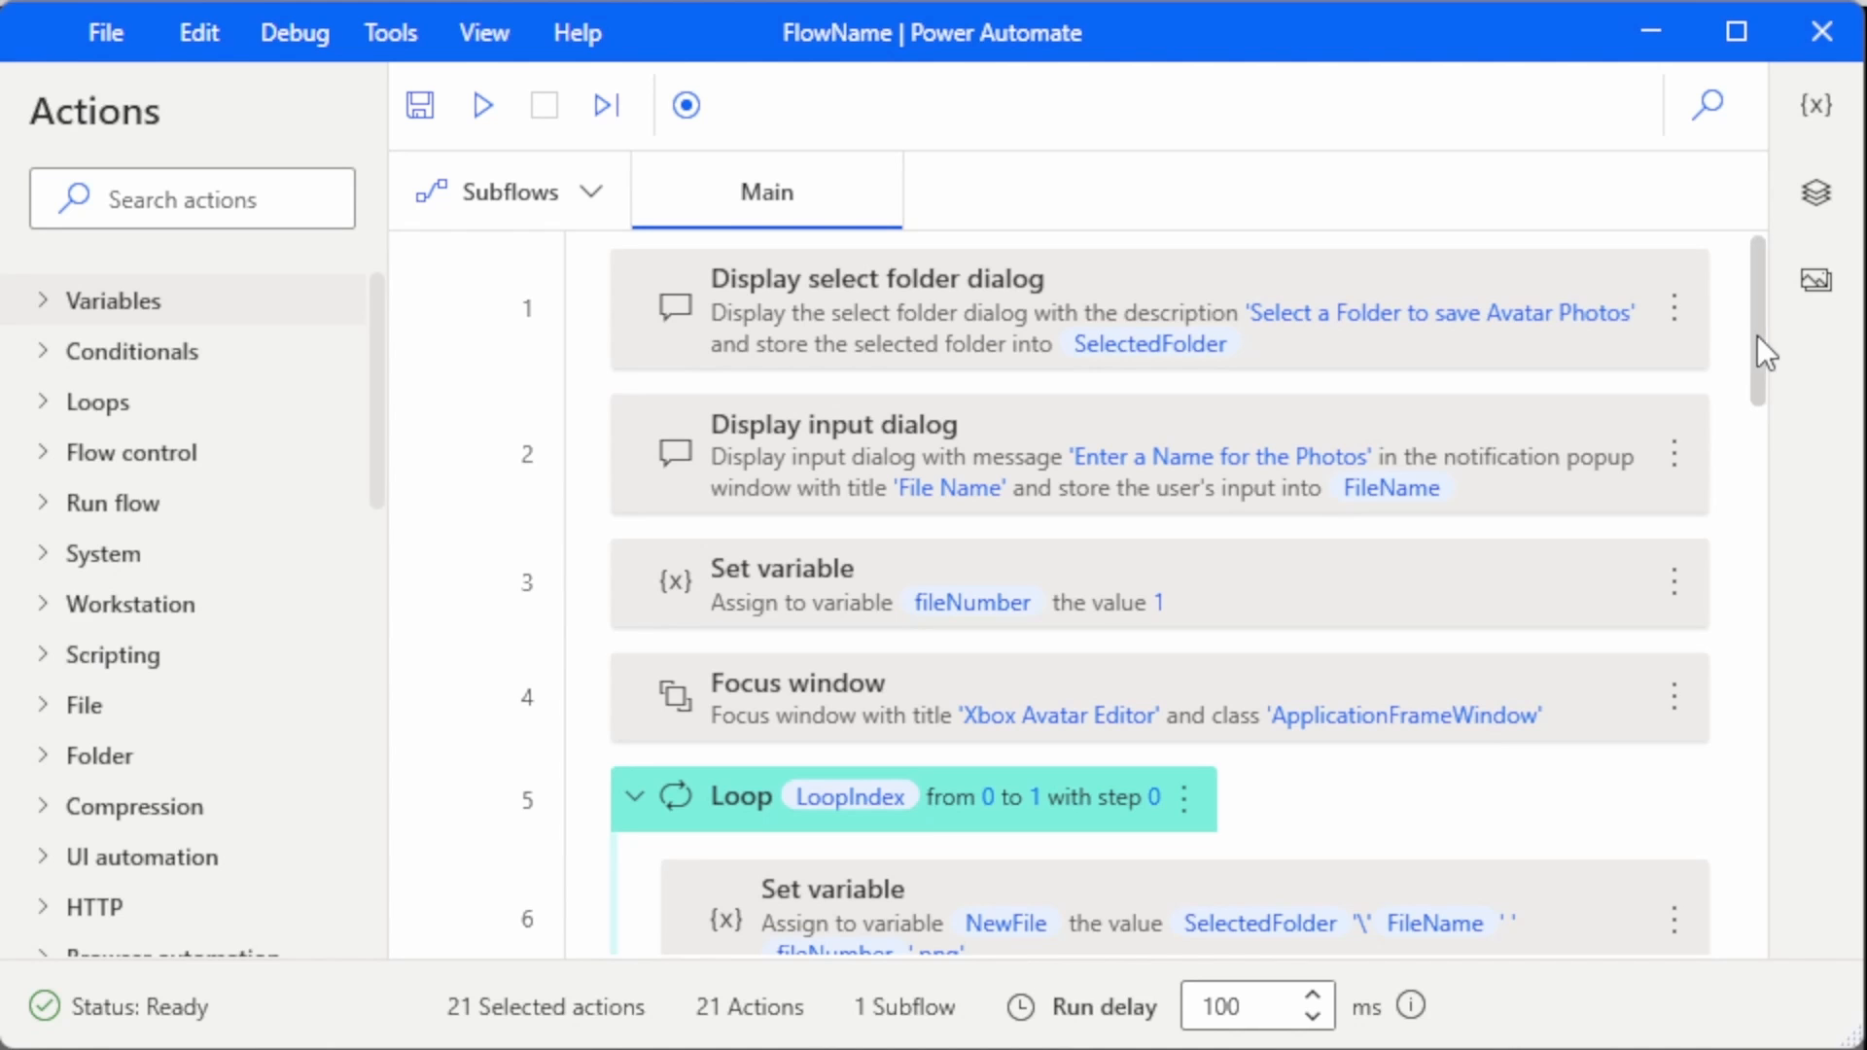
pyautogui.moveTo(1758, 381); pyautogui.dragTo(1746, 885)
pyautogui.moveTo(1751, 753); pyautogui.dragTo(1782, 942)
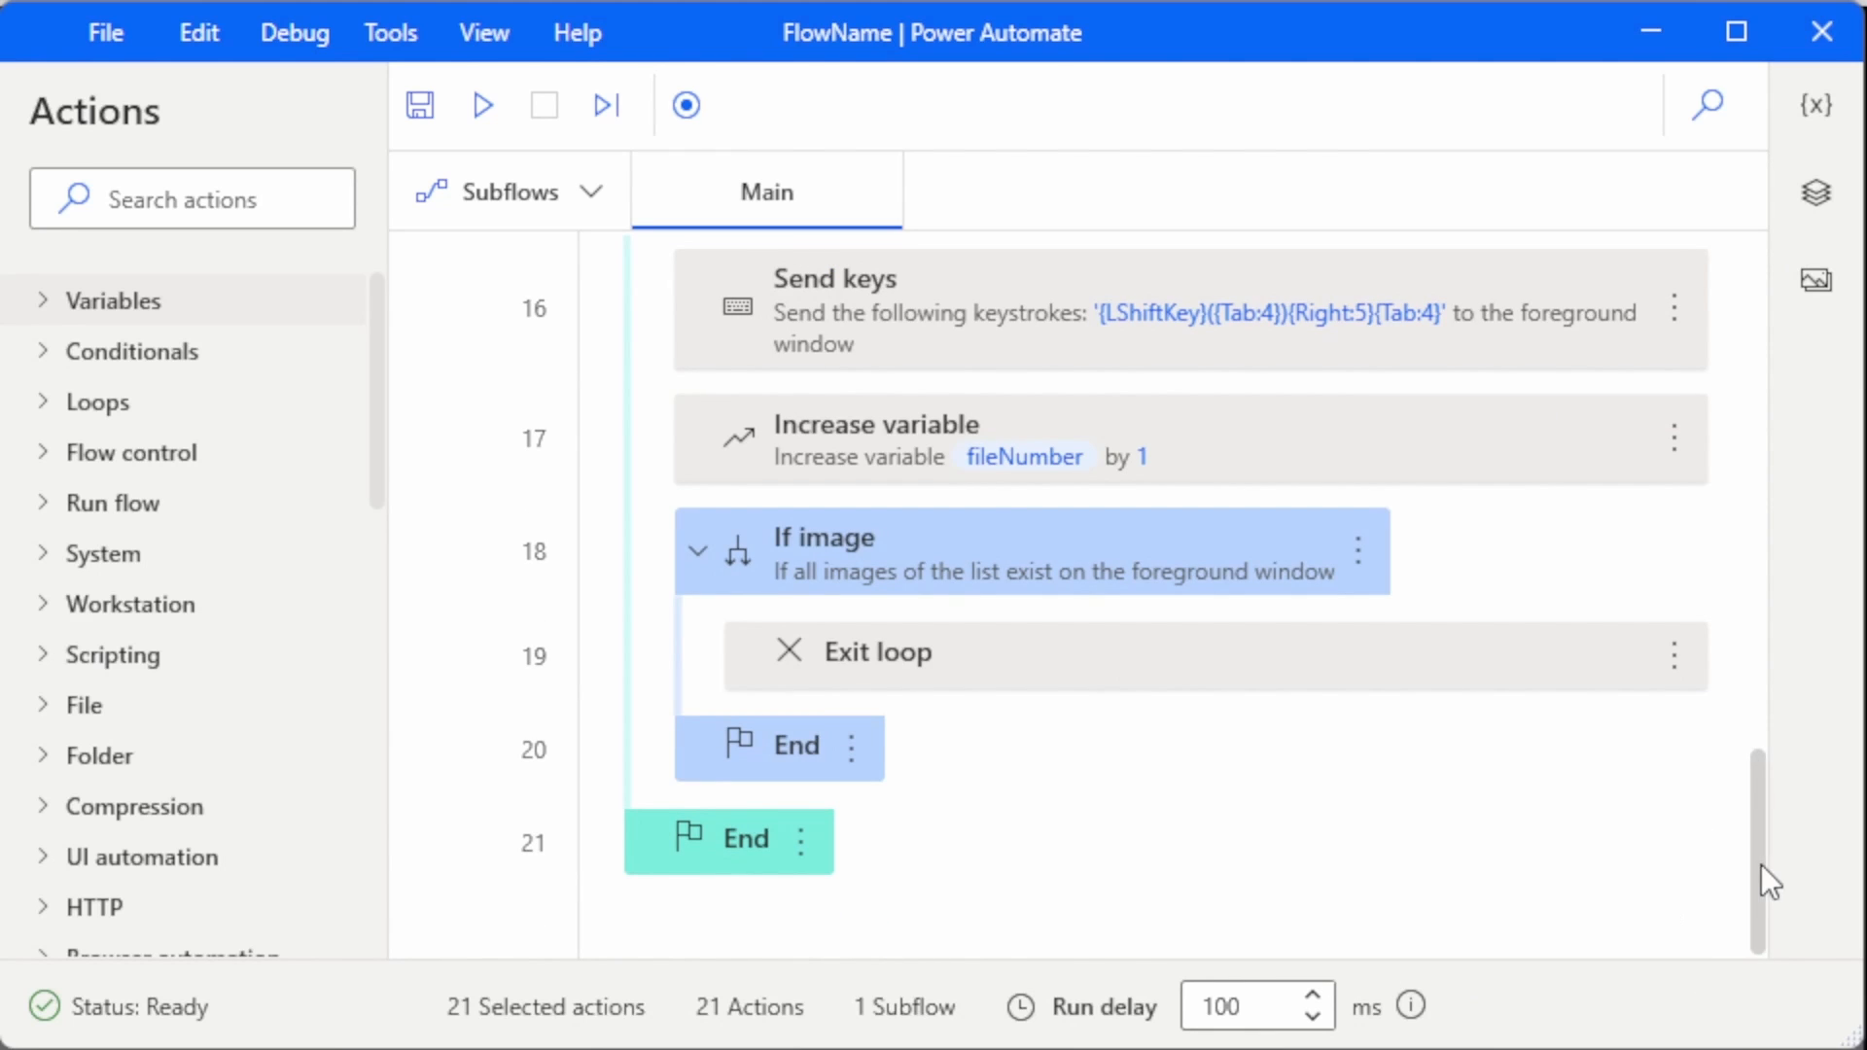
pyautogui.moveTo(1761, 862); pyautogui.dragTo(1764, 316)
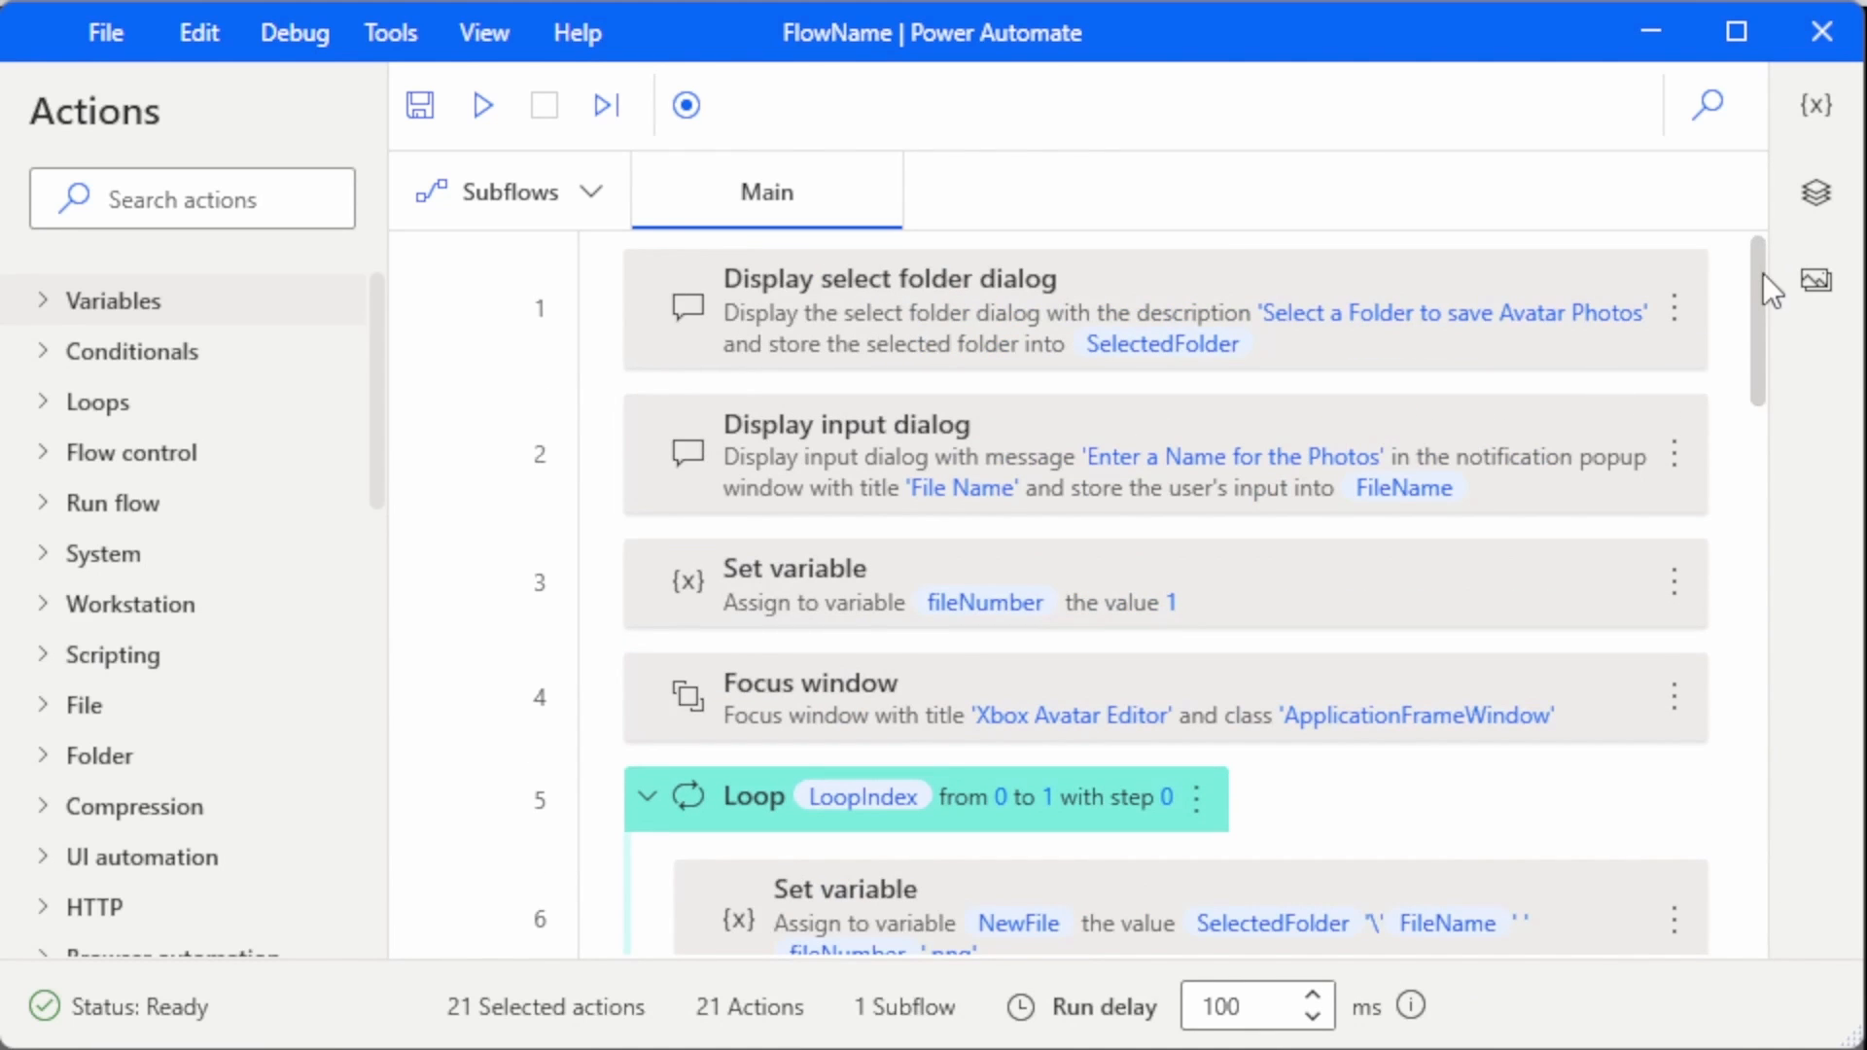
# - Switch to Xbox Avatar Editor and reset the pose's animation slider to its first frame
pyautogui.hotkey('alt', 'Tab')
pyautogui.hotkey('alt', 'Tab')
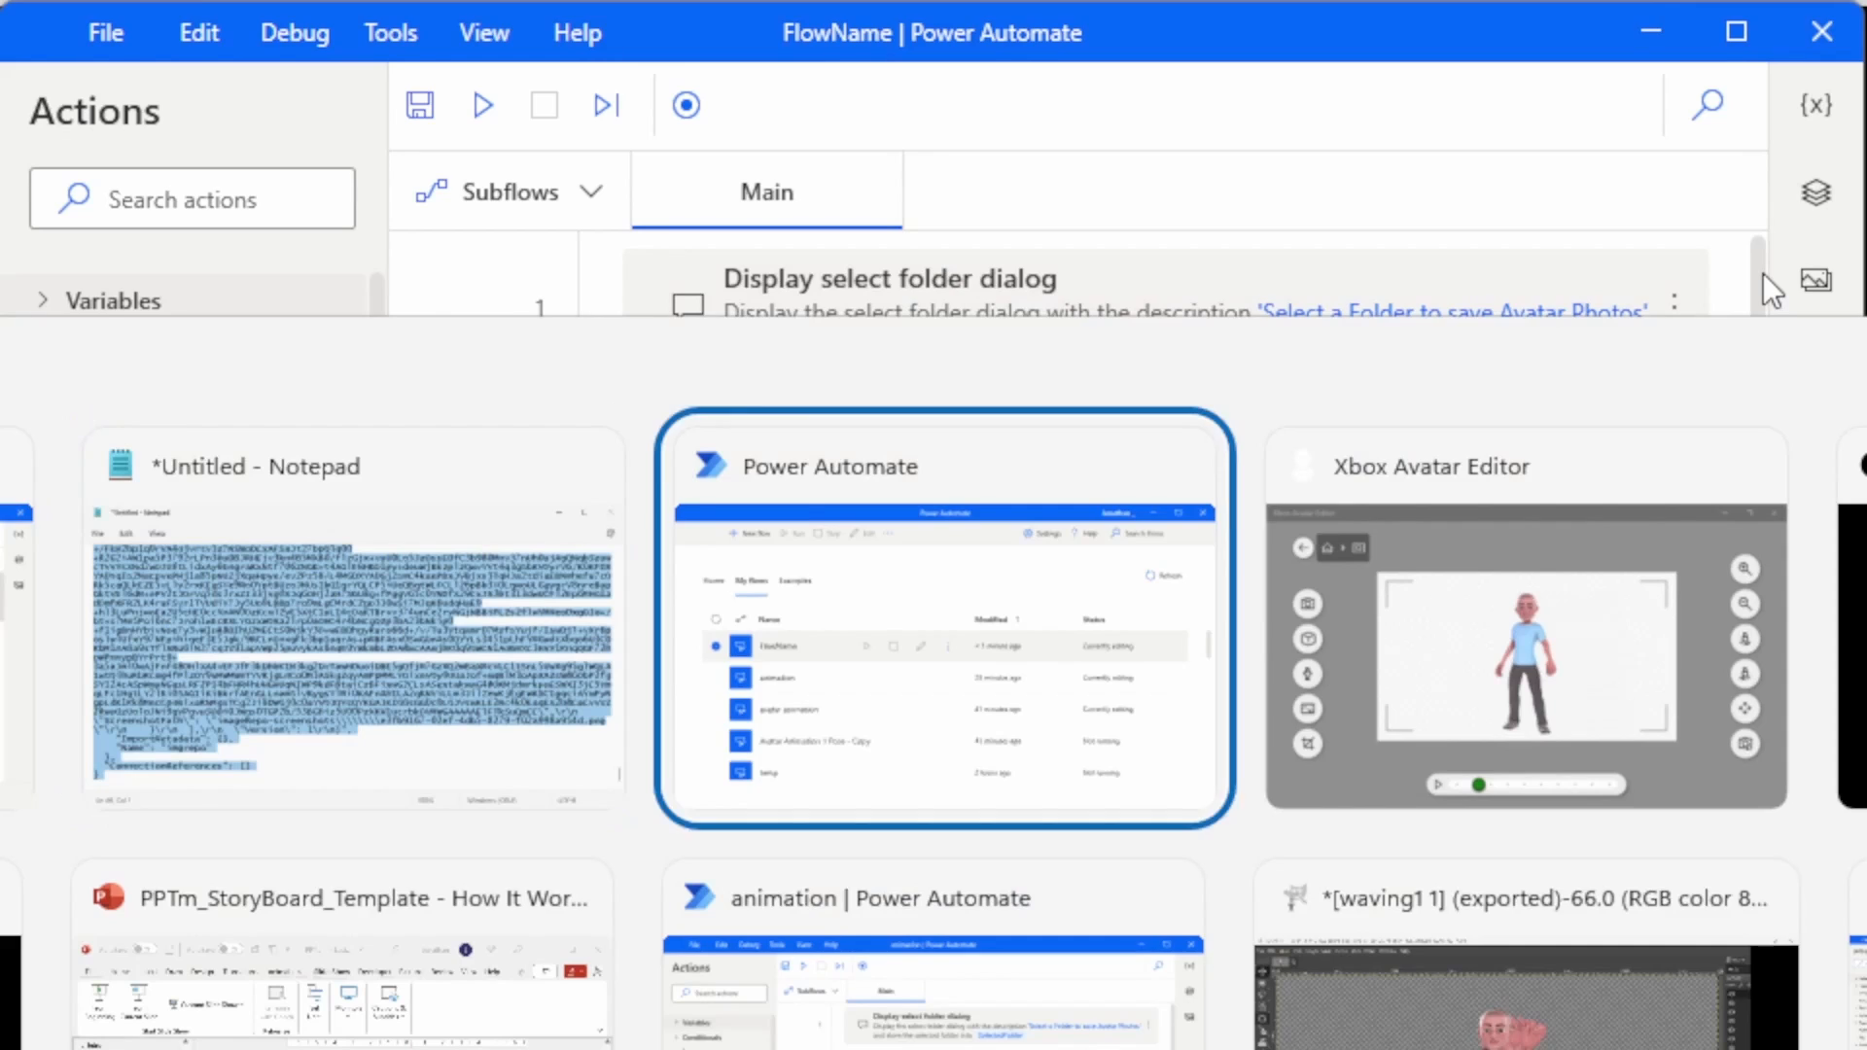
pyautogui.hotkey('alt', 'Tab')
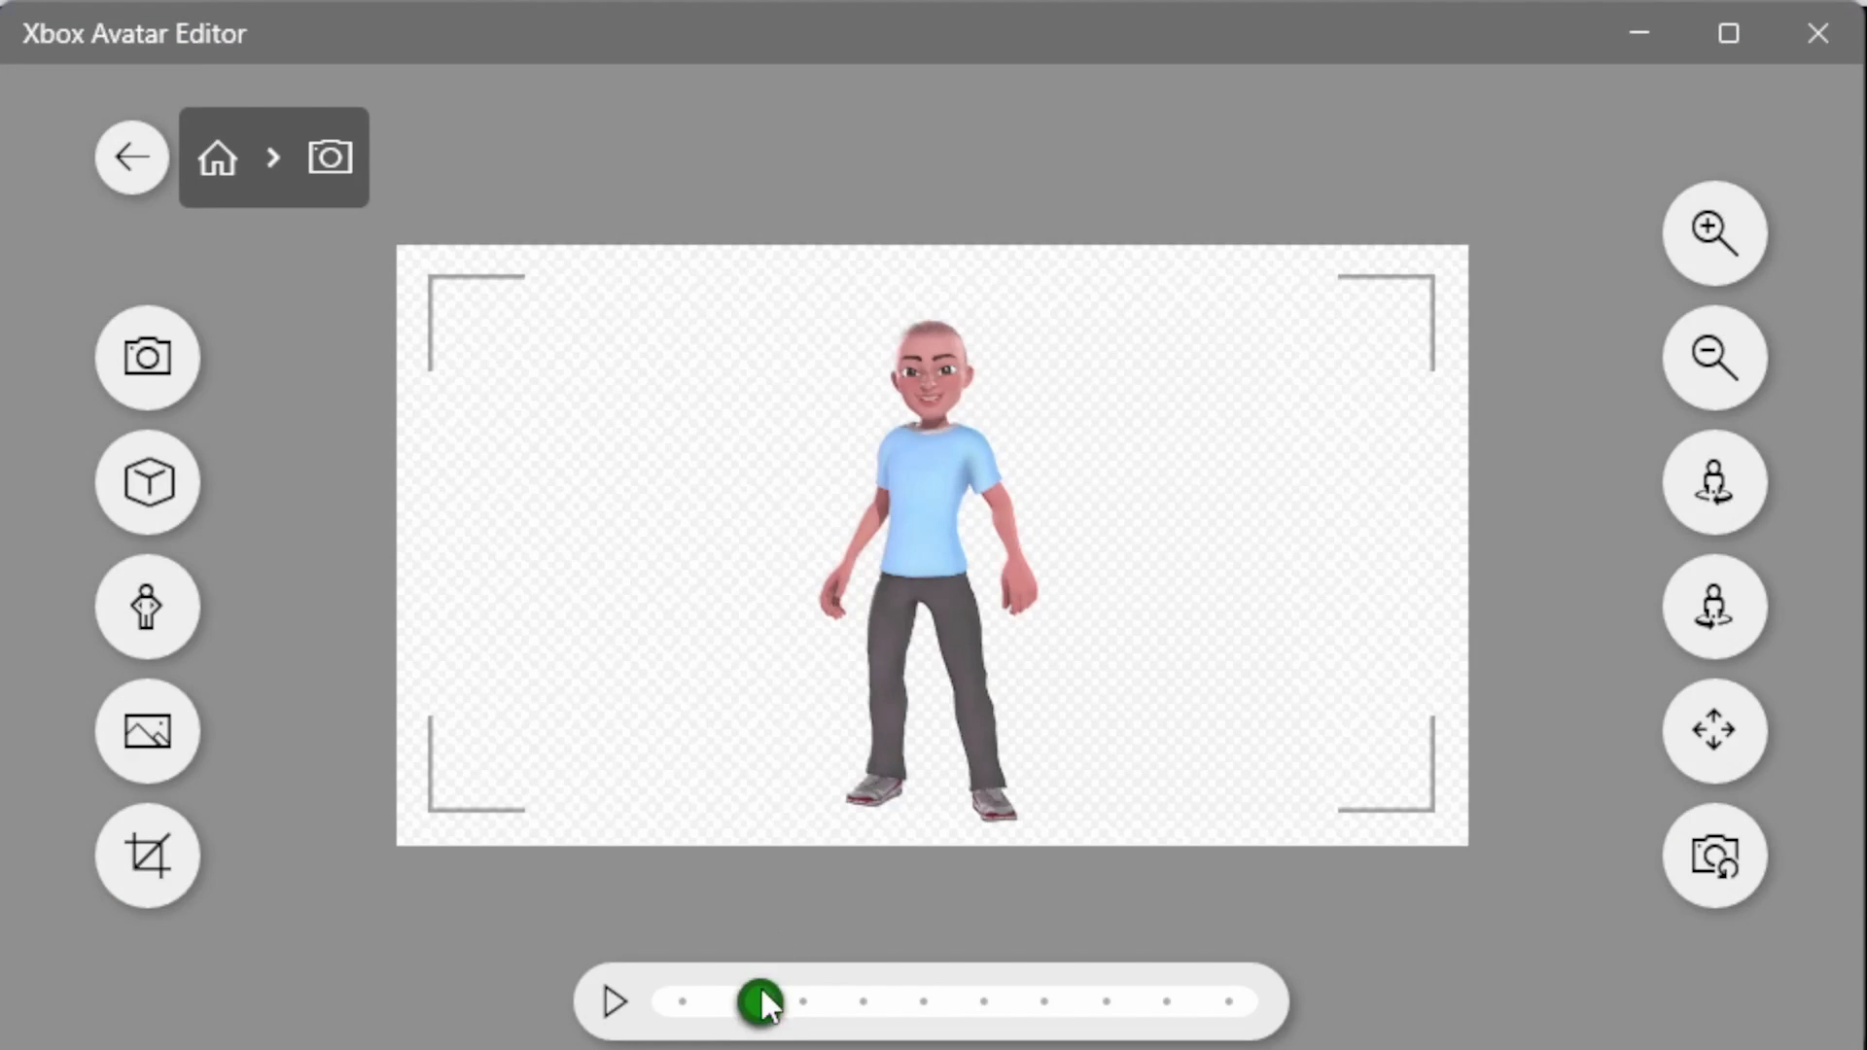
pyautogui.moveTo(762, 990); pyautogui.dragTo(571, 986)
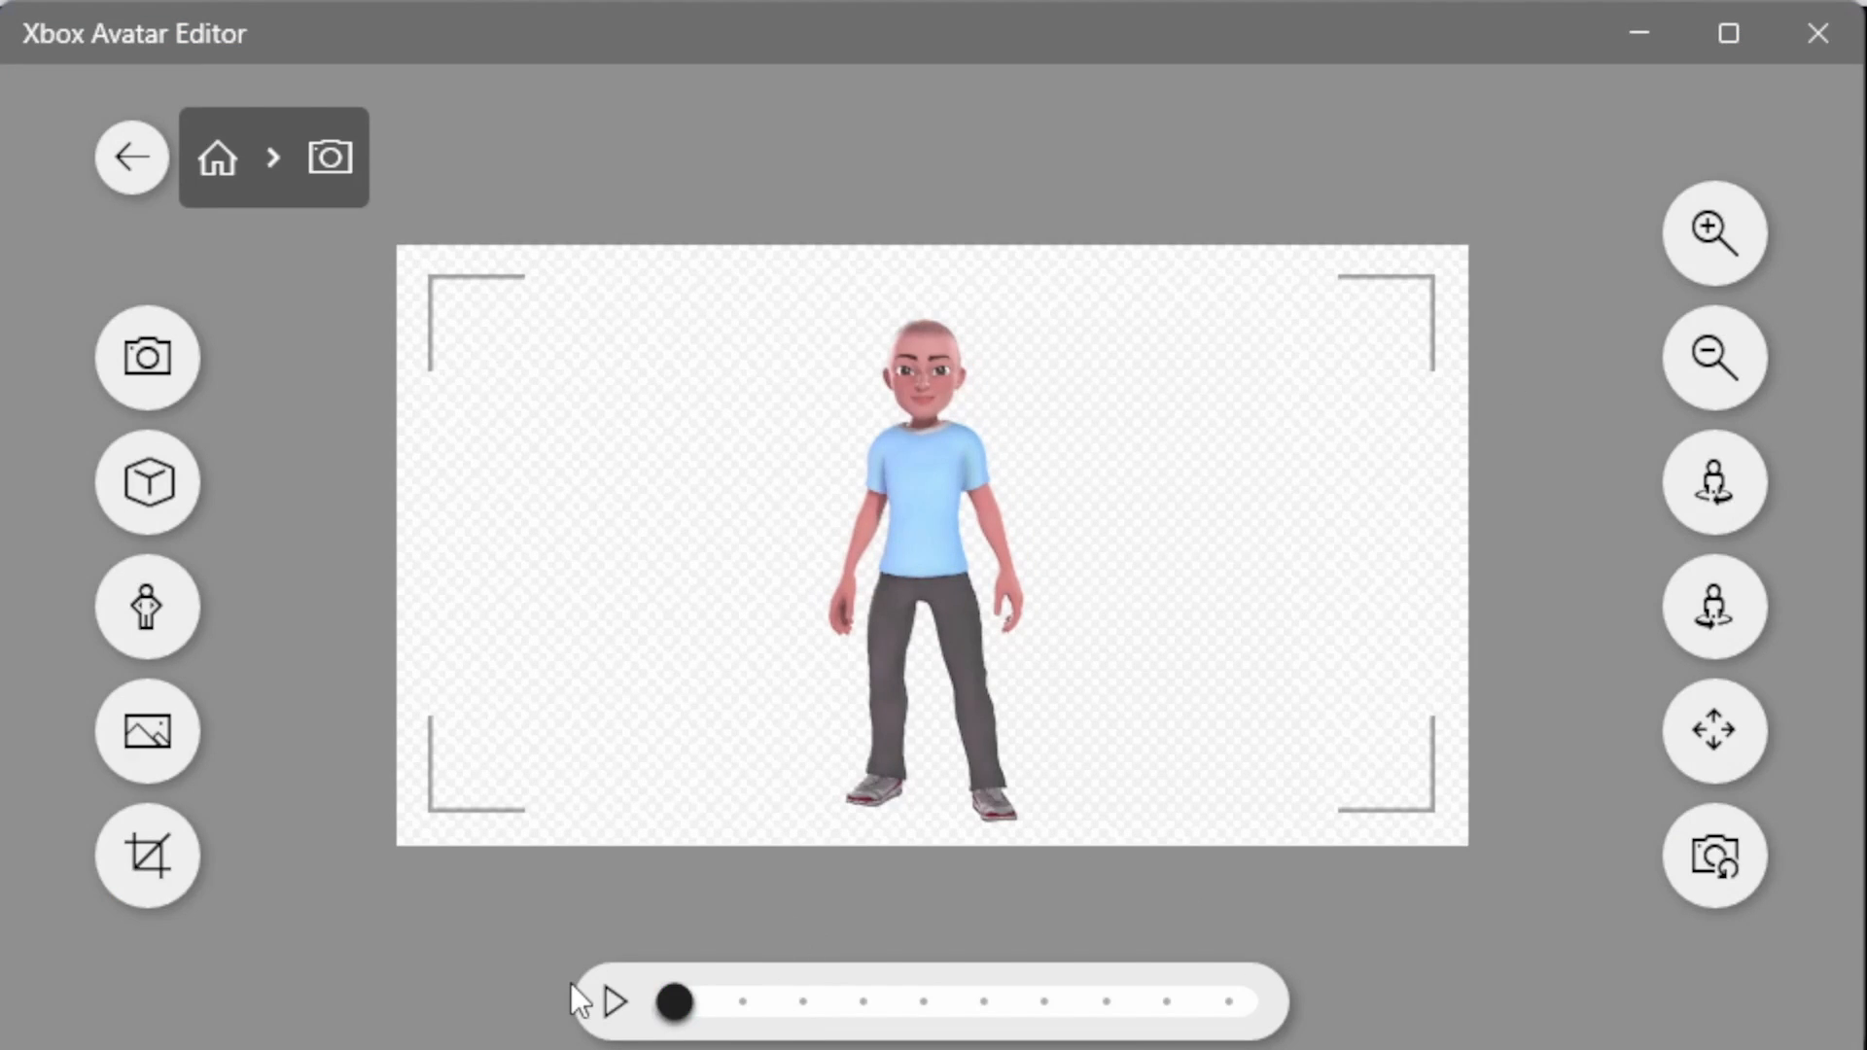
# - Switch to Power Automate, run the FlowName flow and choose the C: drive's xboxAvatar folder for saving the avatar photos
pyautogui.hotkey('alt', 'Tab')
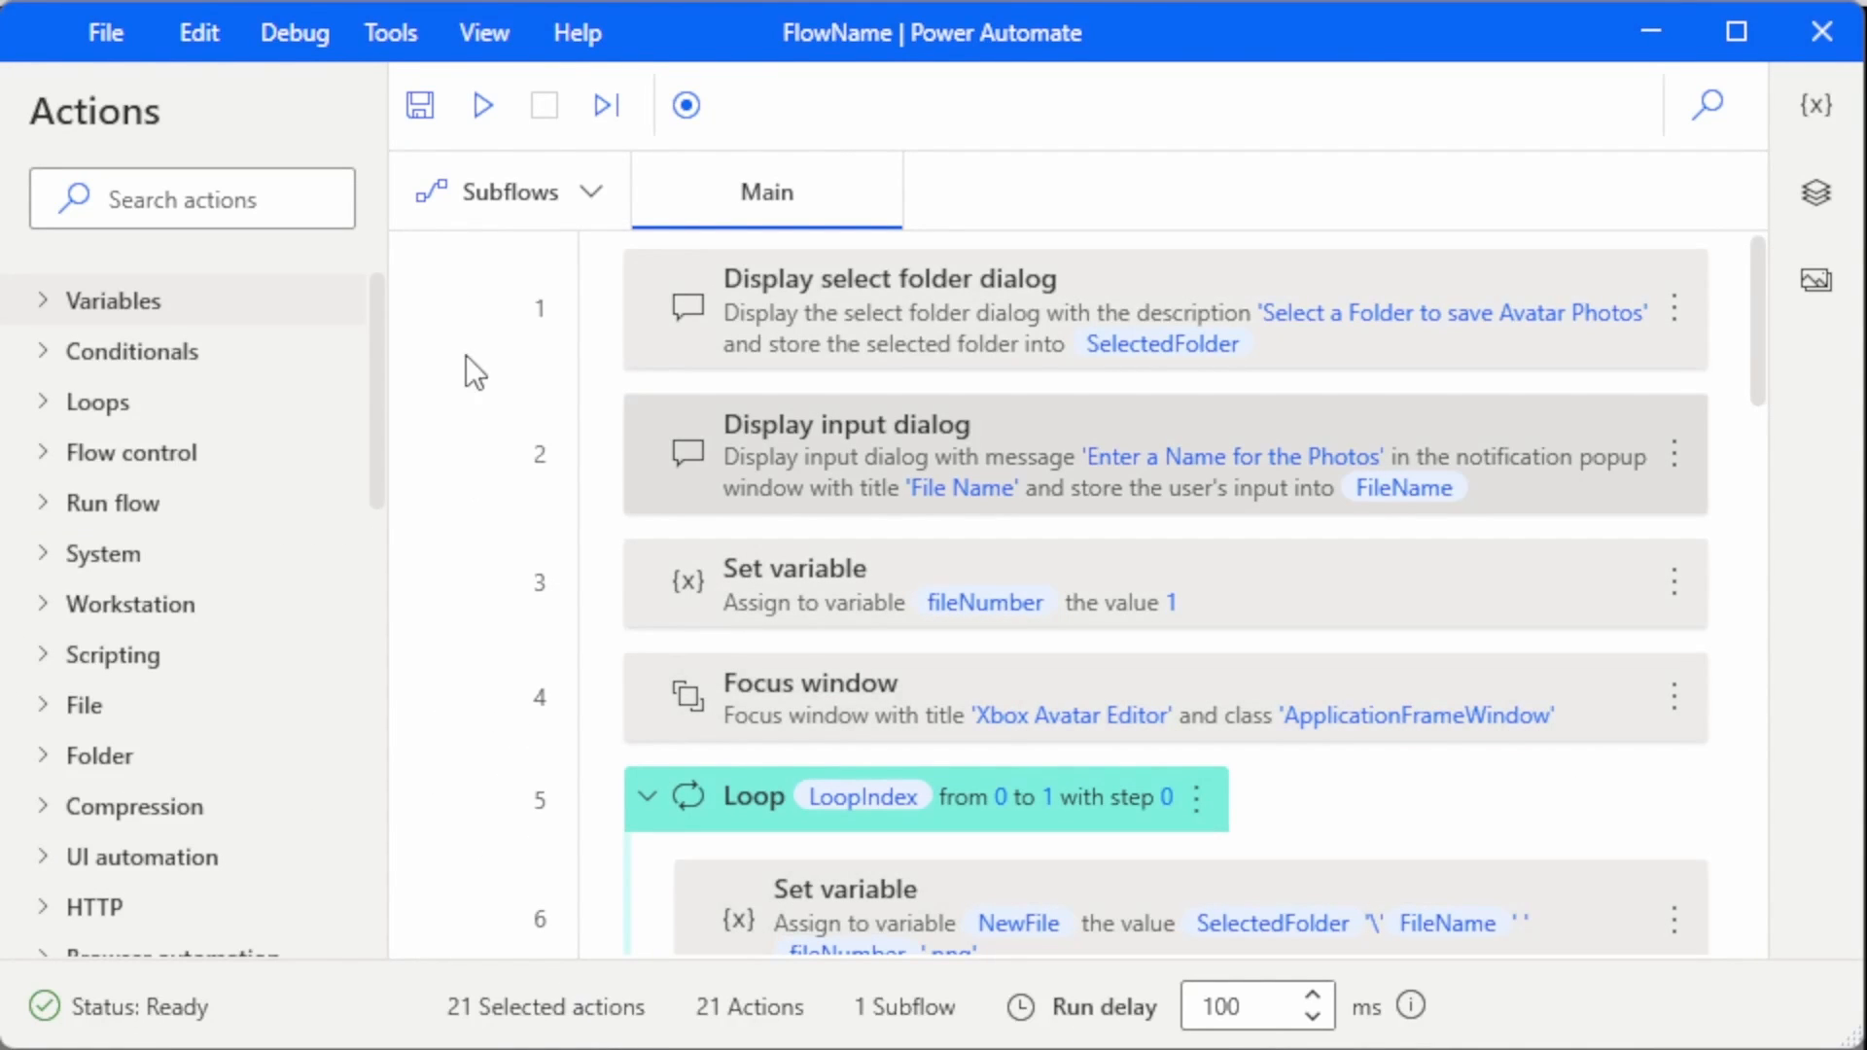
pyautogui.click(493, 113)
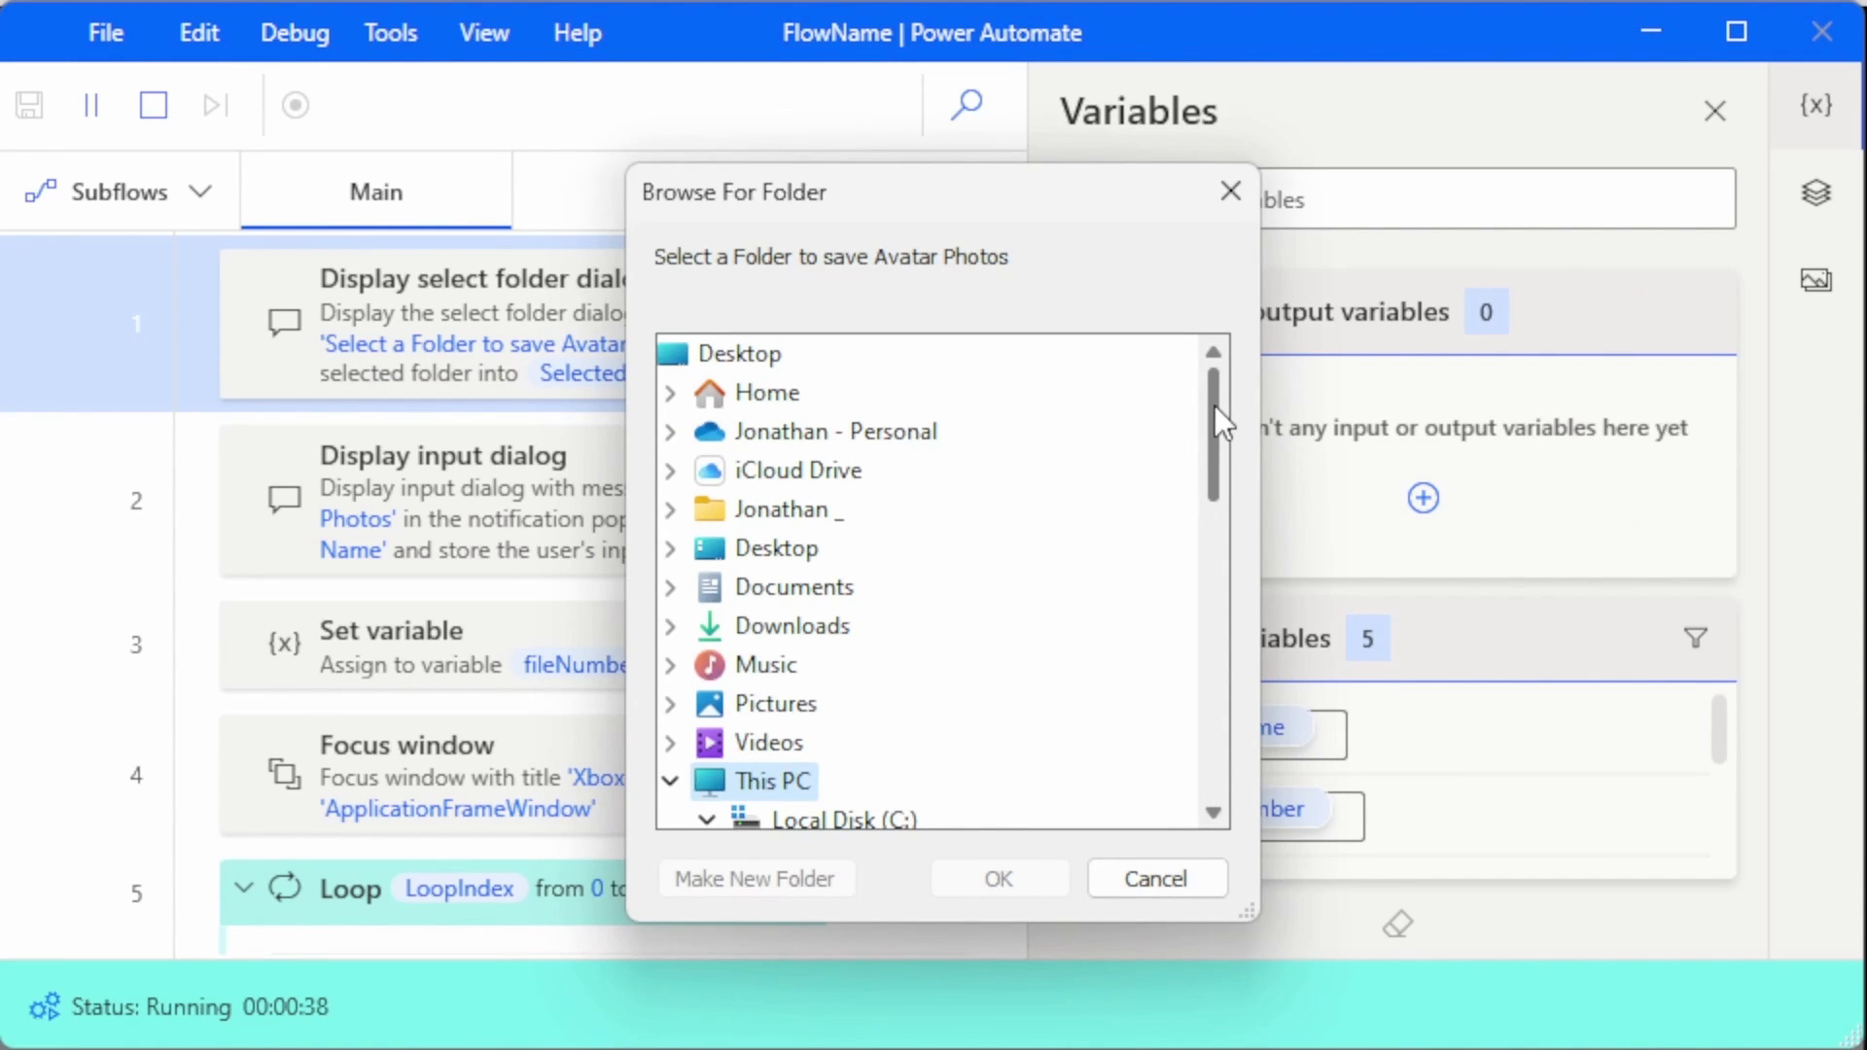
pyautogui.moveTo(1216, 406); pyautogui.dragTo(1212, 582)
pyautogui.click(914, 747)
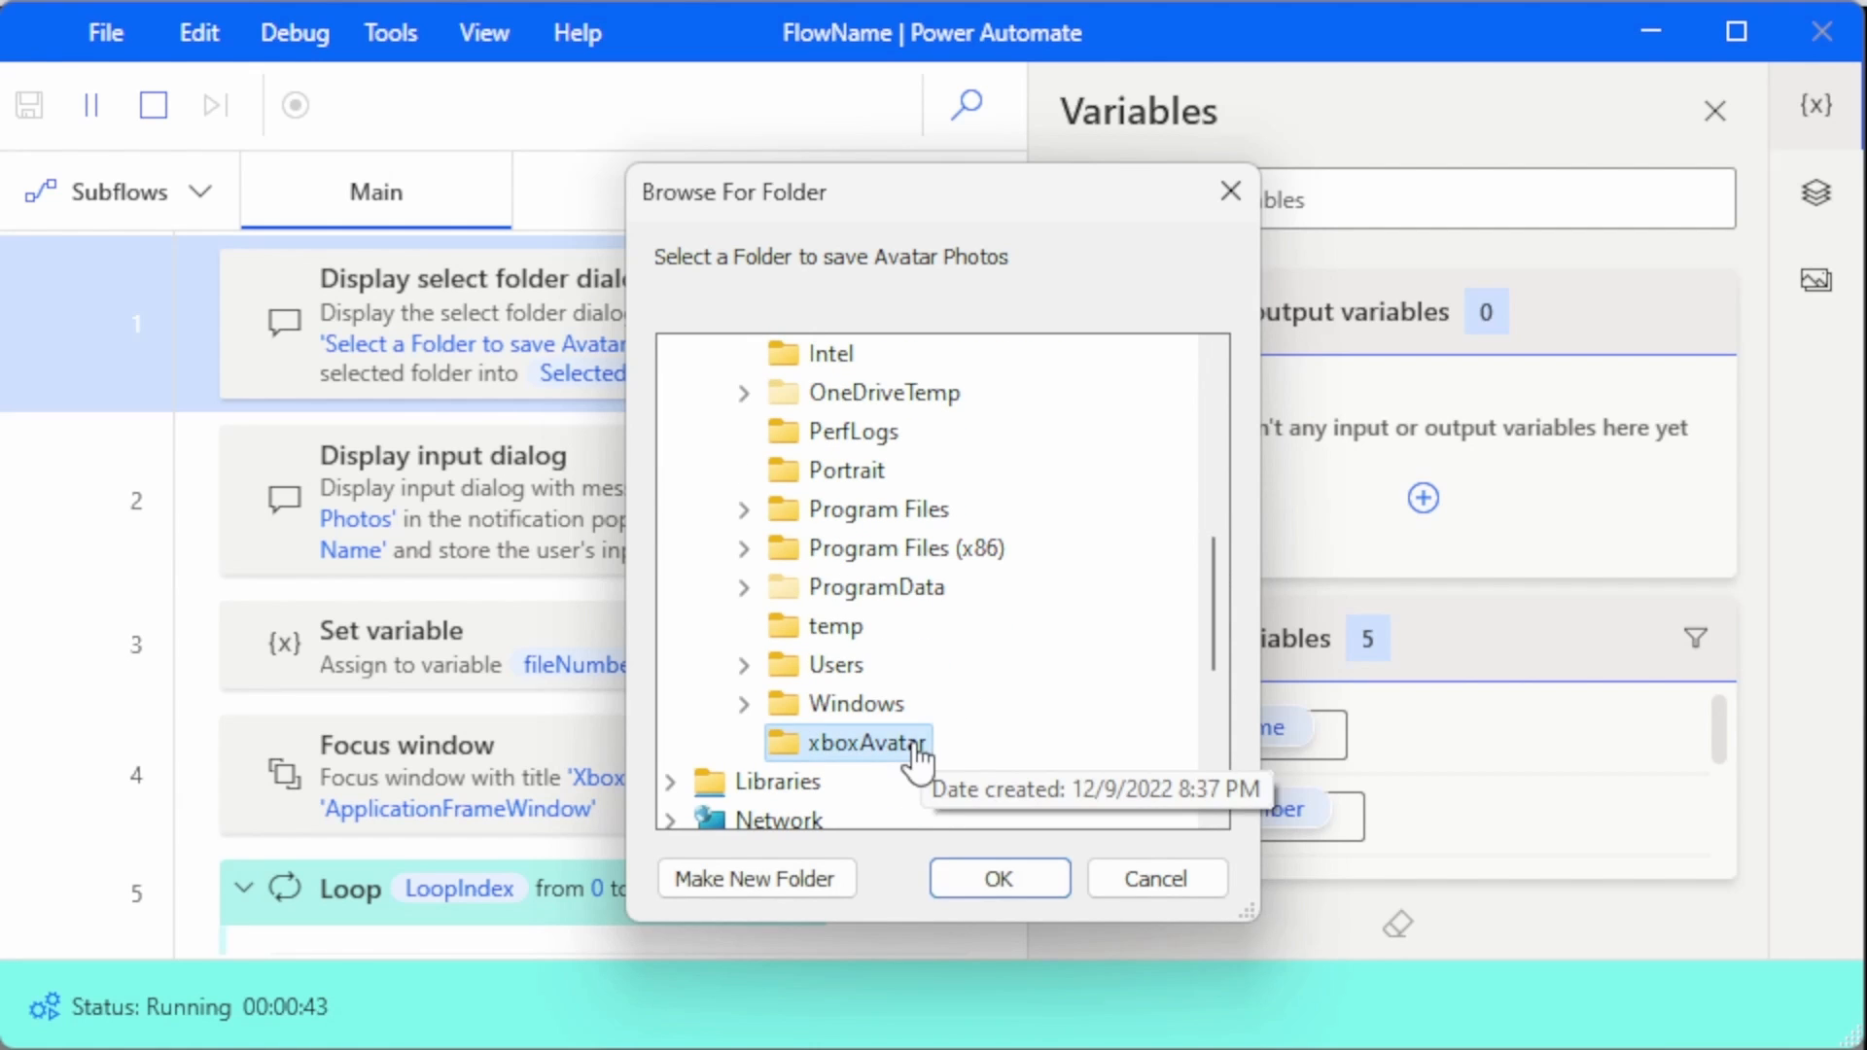
pyautogui.click(1012, 881)
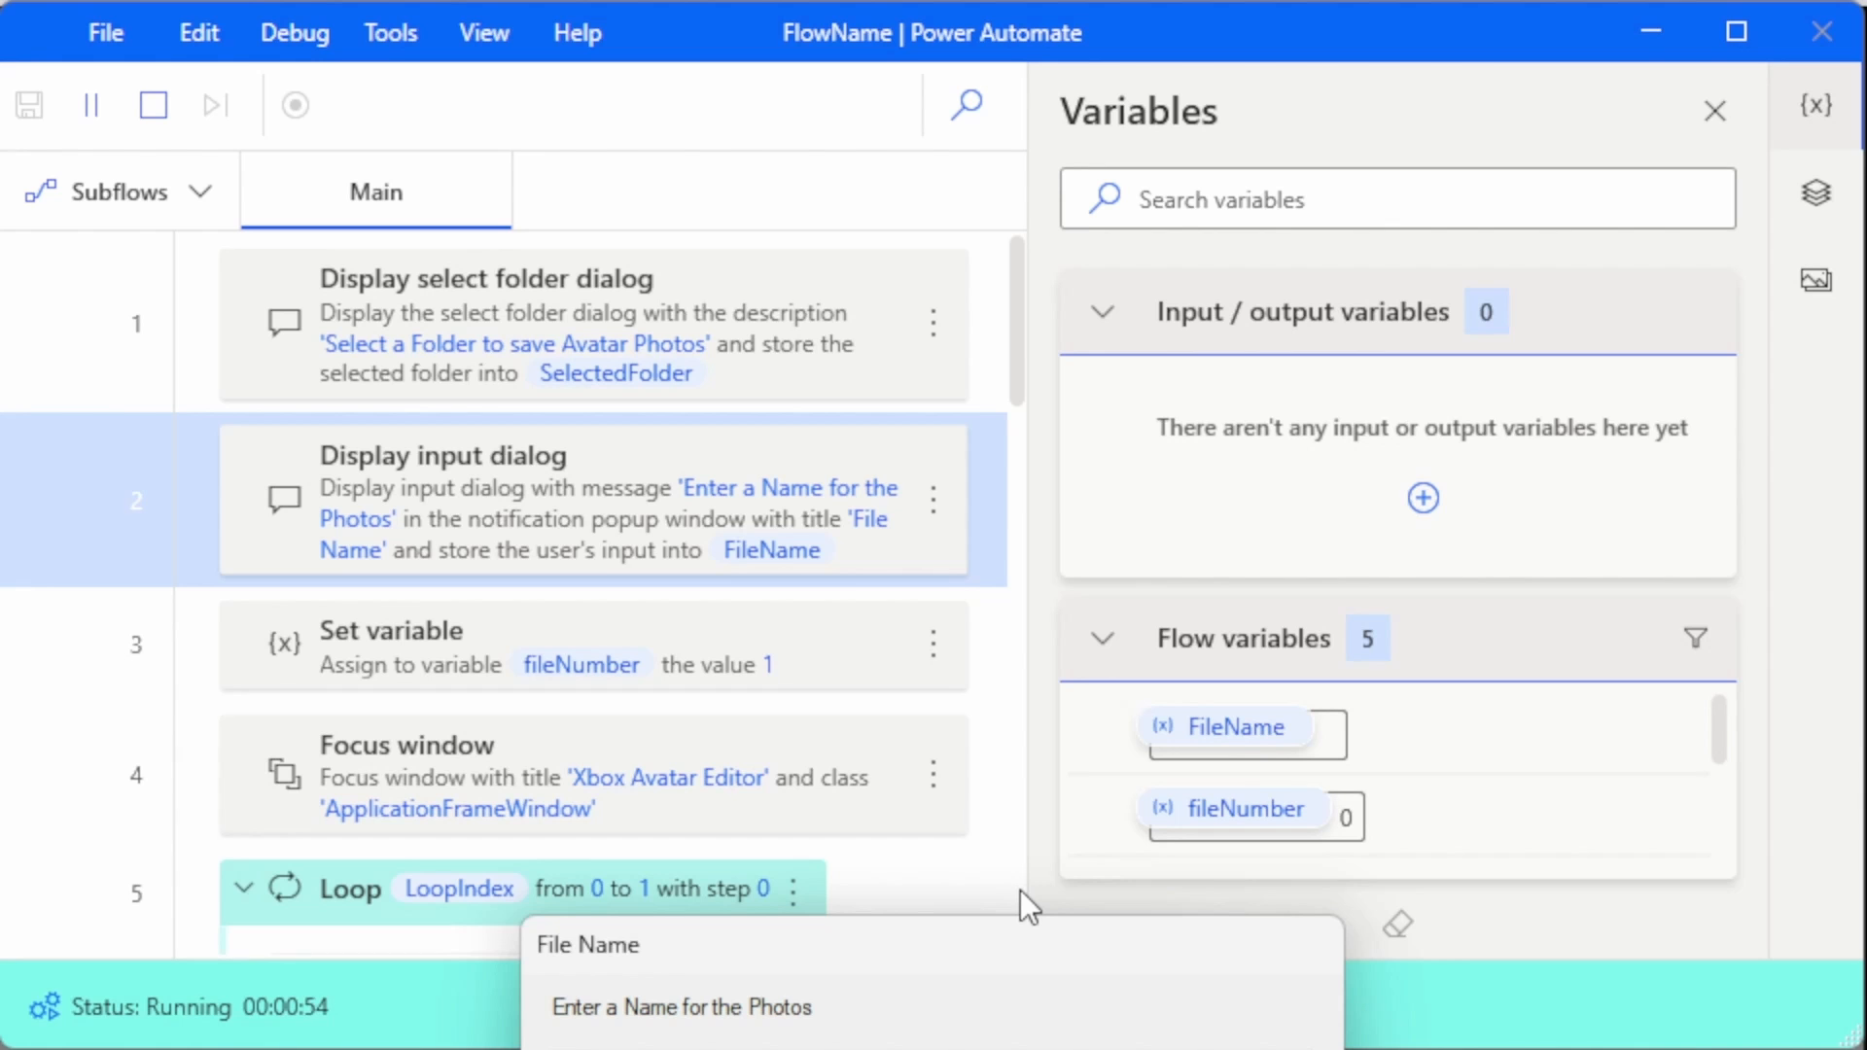
# - Confirm wavingAvatar as the photo name and save the captured avatar frames into C:\xboxAvatar, ending with wavingAvatar 28.png
pyautogui.press('Return')
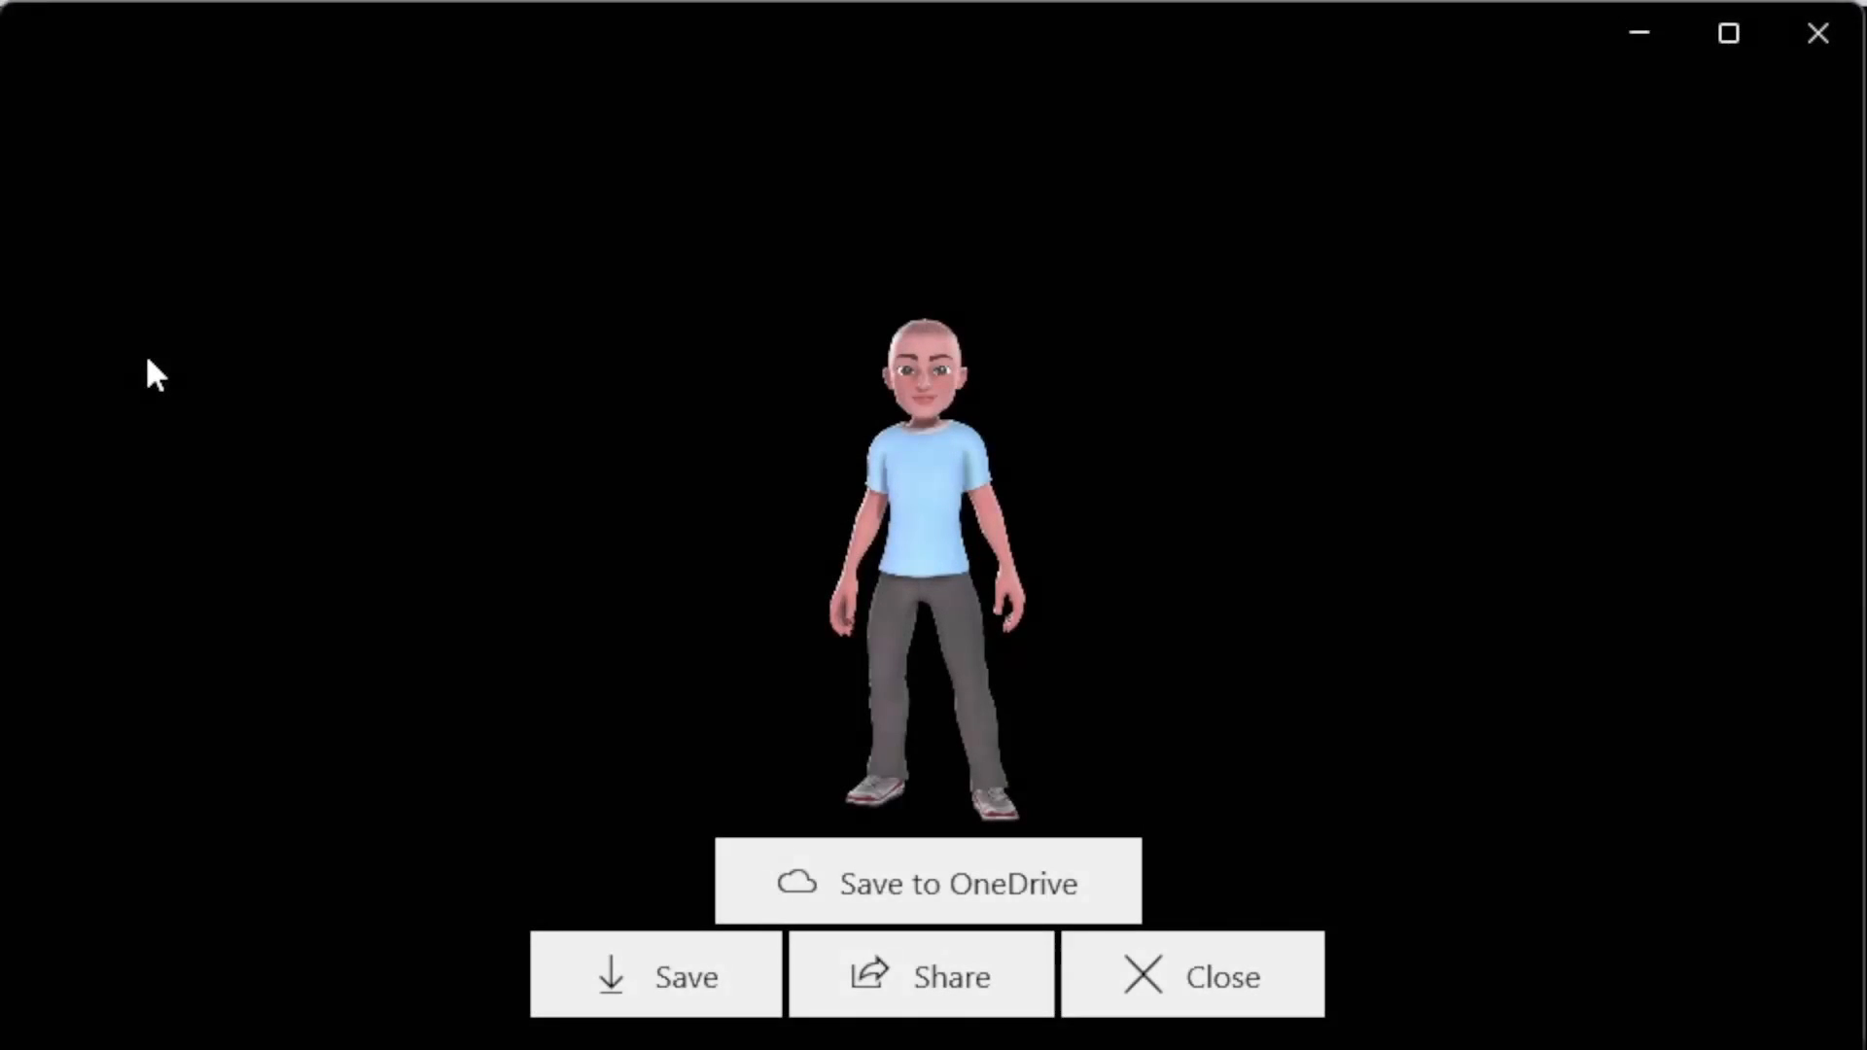
pyautogui.click(655, 973)
pyautogui.write('C:\\xboxAvatar\\wavingAvatar 28.png')
pyautogui.press('Return')
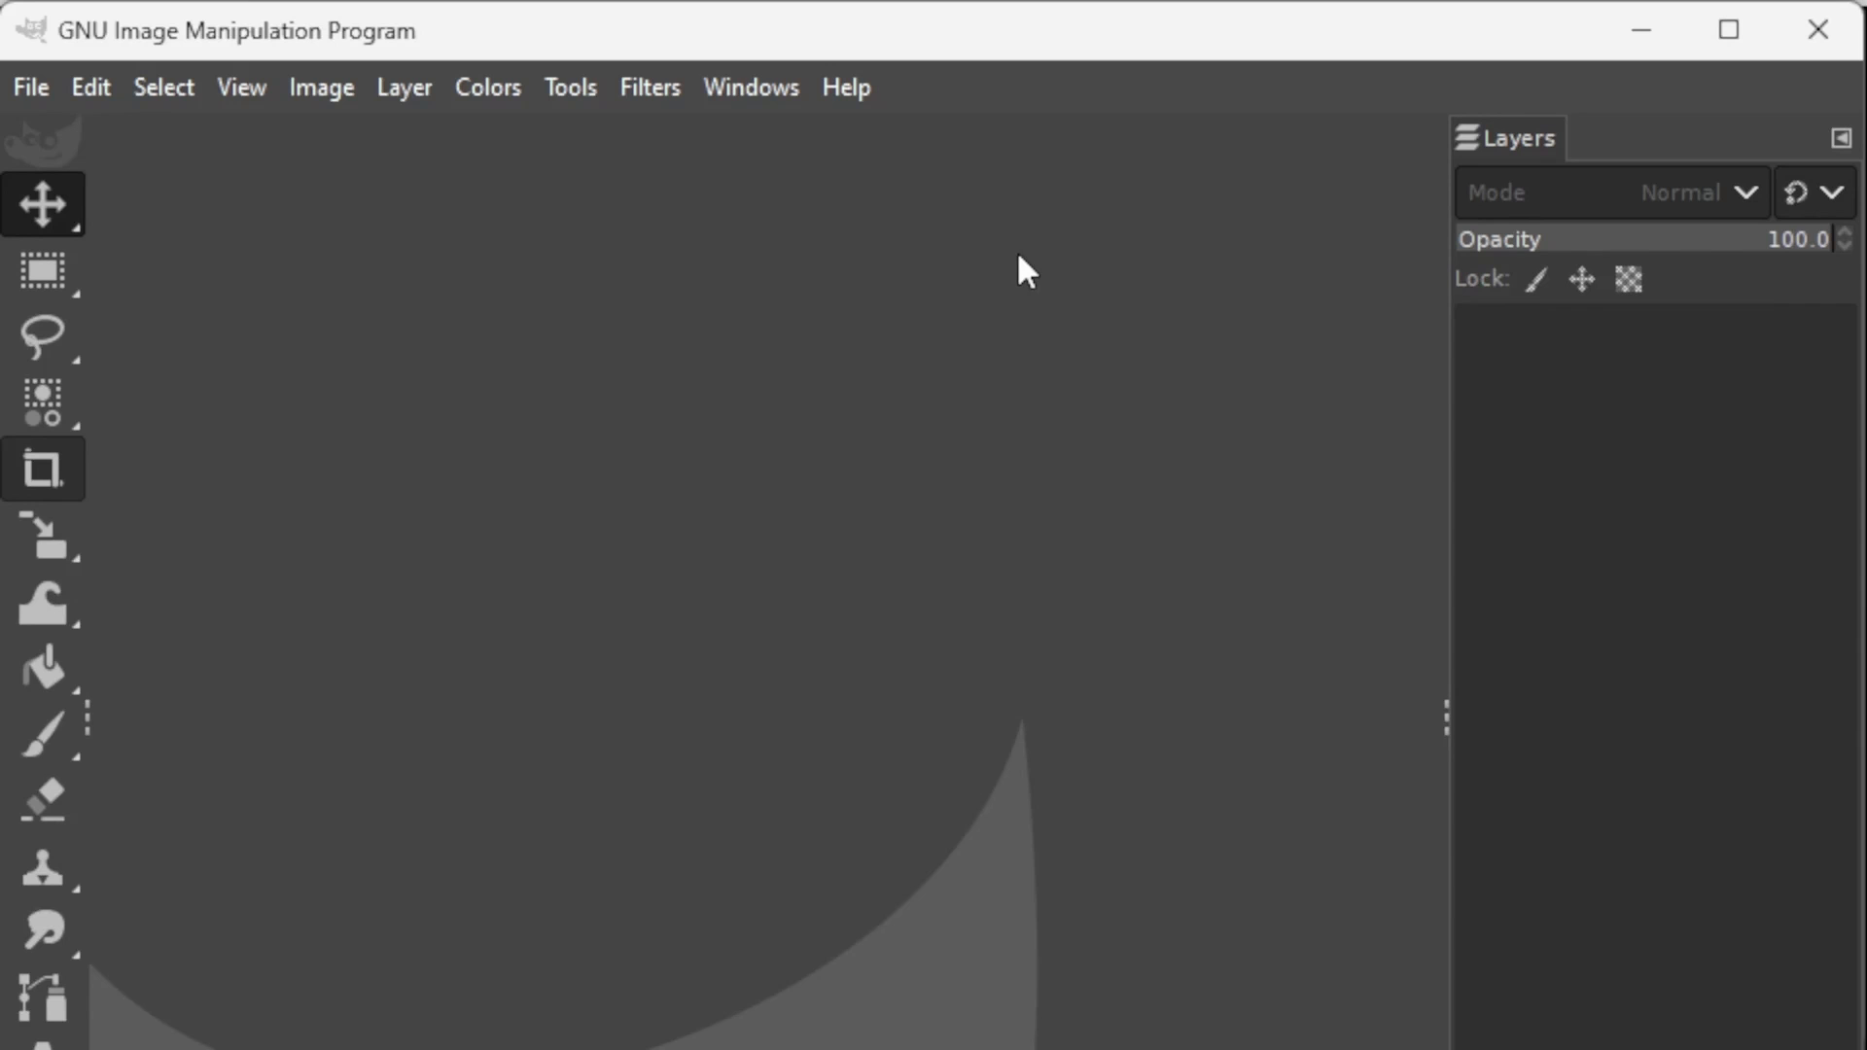
# - In GIMP, open wavingAvatar 1.png through wavingAvatar 28.png from the xboxAvatar folder as layers of one image
pyautogui.click(38, 80)
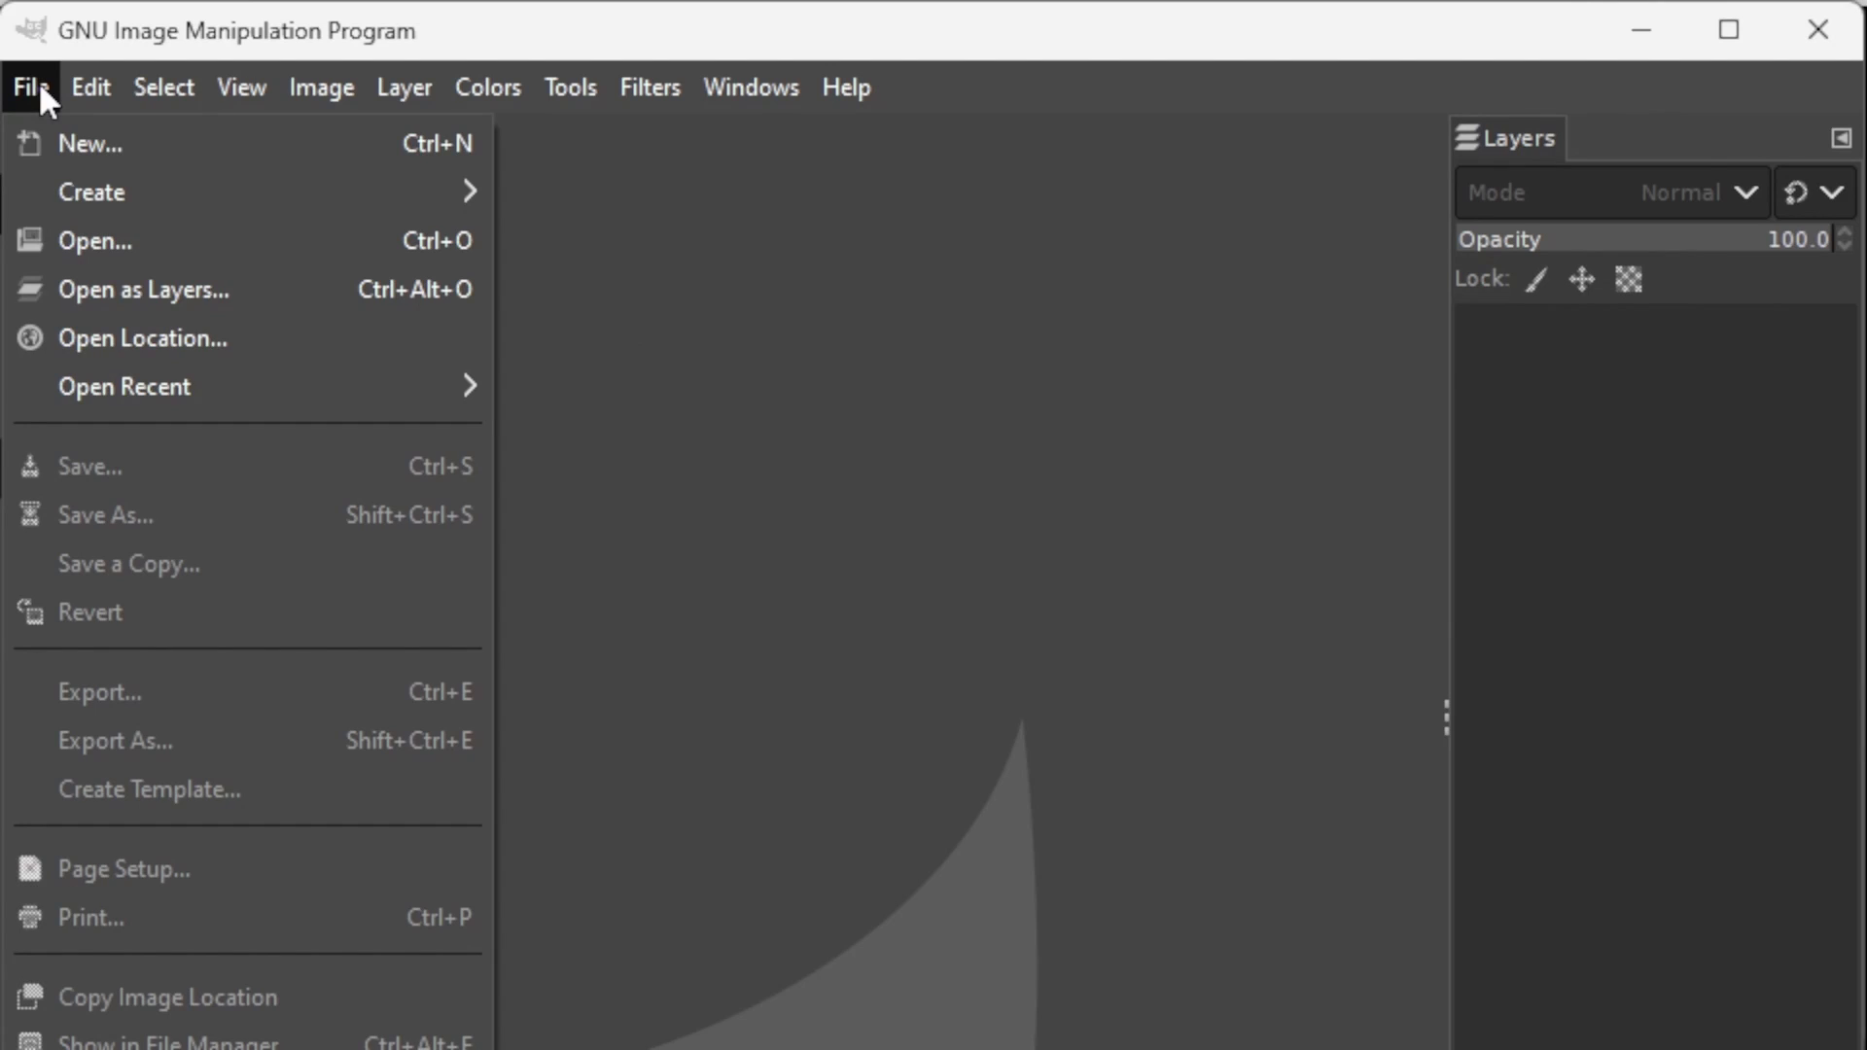
pyautogui.click(177, 293)
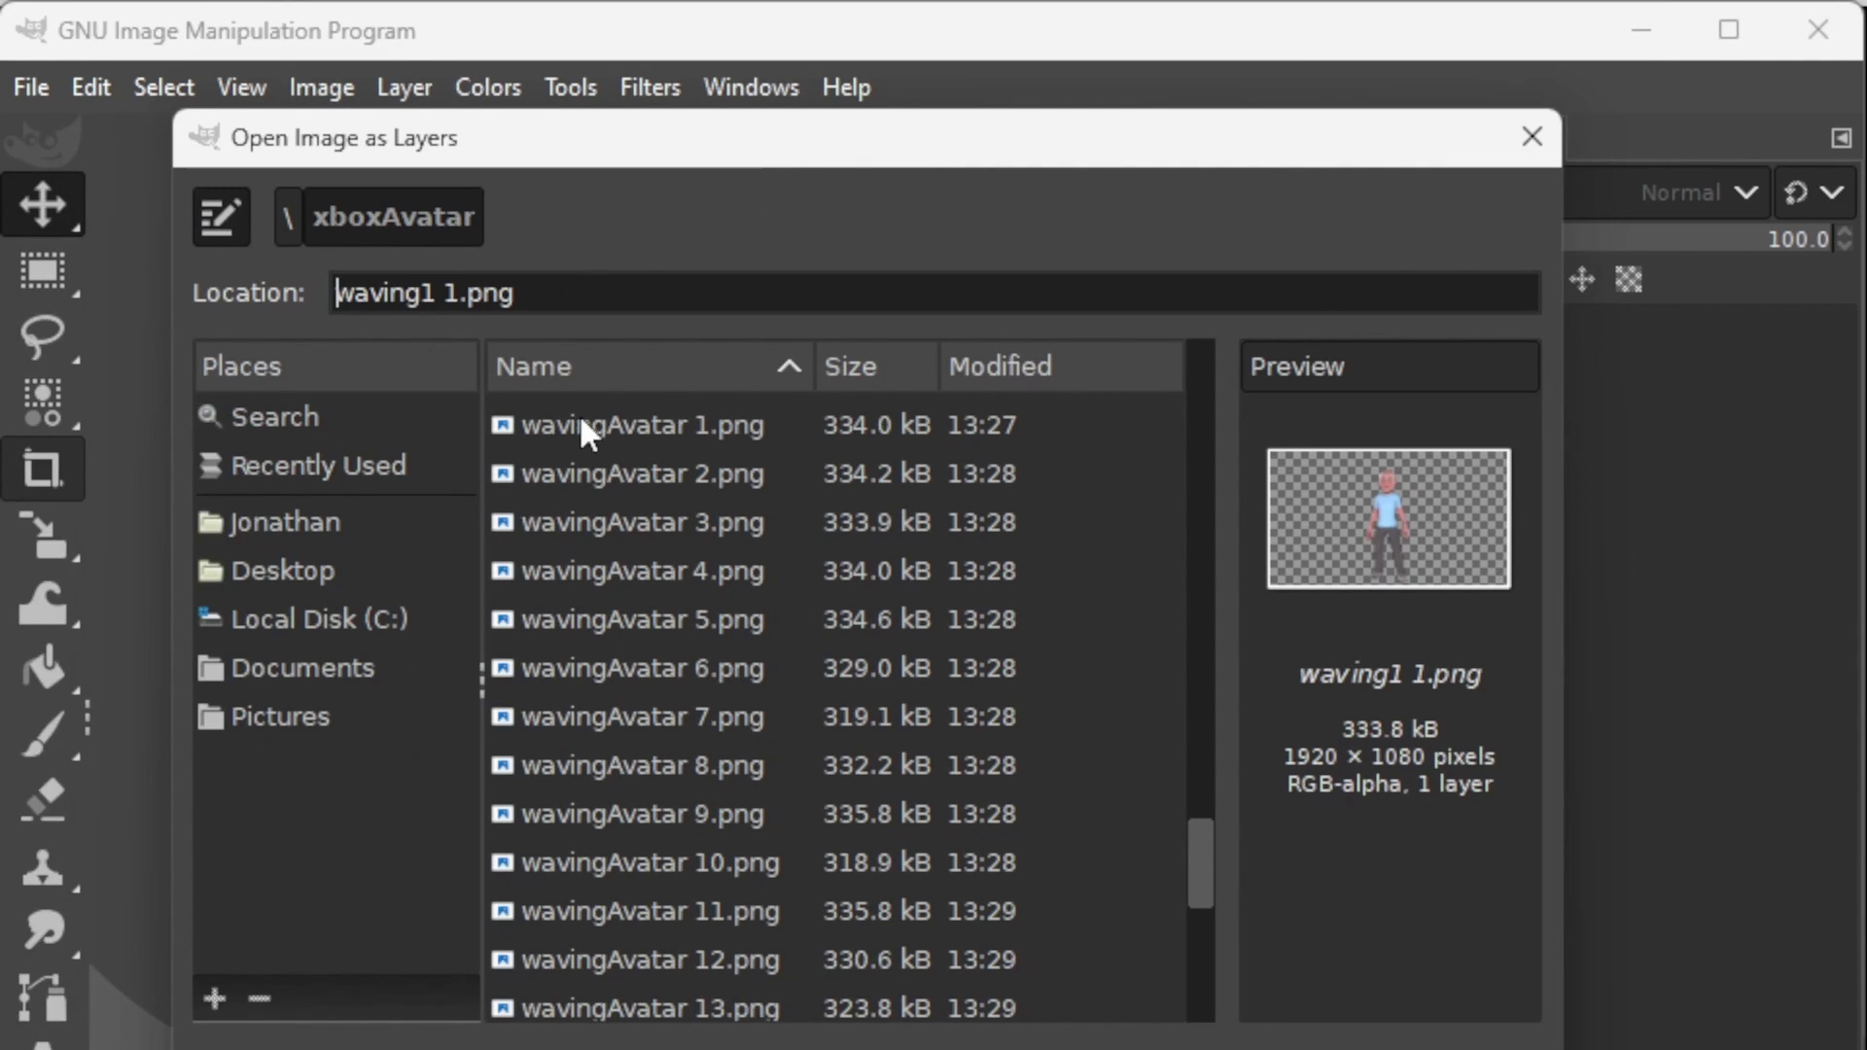
pyautogui.click(609, 447)
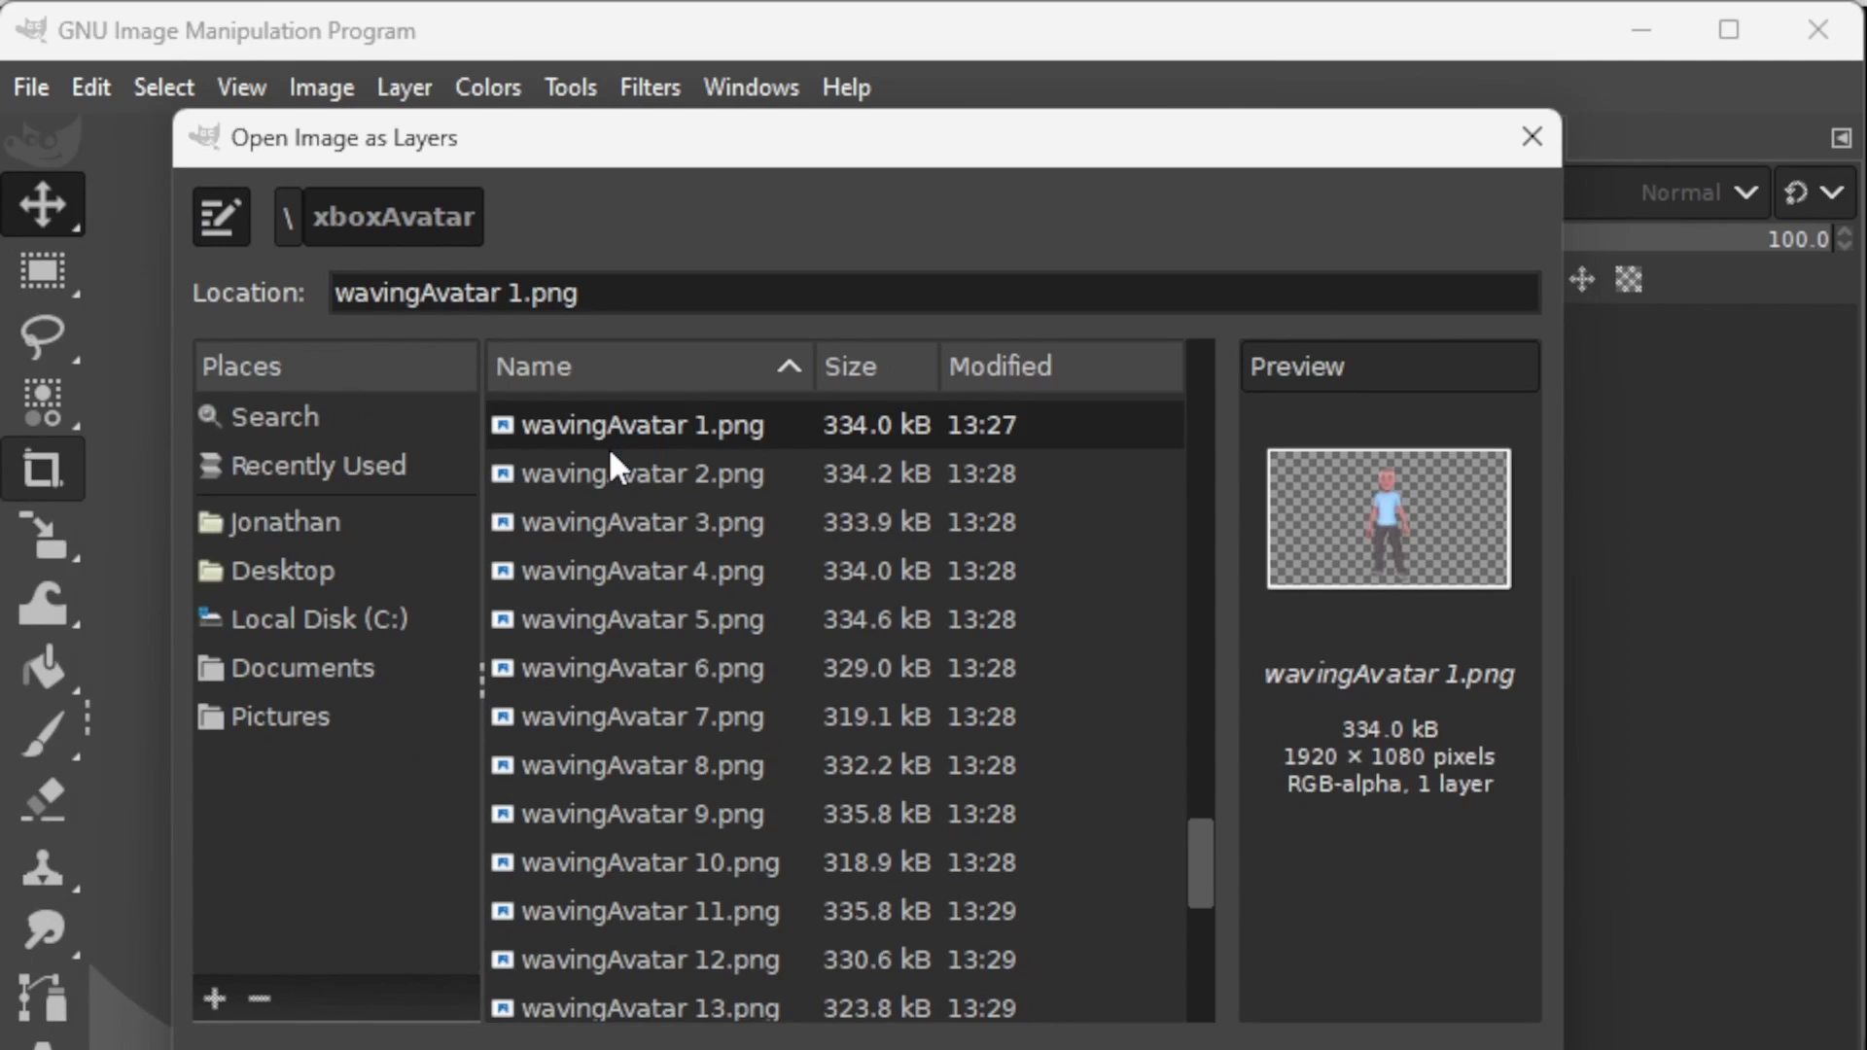
pyautogui.hotkey('shift', 'Down')
pyautogui.hotkey('shift', 'Down')
pyautogui.hotkey('shift', 'Down')
pyautogui.hotkey('shift', 'Down')
pyautogui.hotkey('shift', 'Down')
pyautogui.hotkey('shift', 'Down')
pyautogui.hotkey('shift', 'Down')
pyautogui.hotkey('shift', 'Down')
pyautogui.hotkey('shift', 'Down')
pyautogui.hotkey('shift', 'Down')
pyautogui.hotkey('shift', 'Down')
pyautogui.hotkey('shift', 'Down')
pyautogui.hotkey('shift', 'Down')
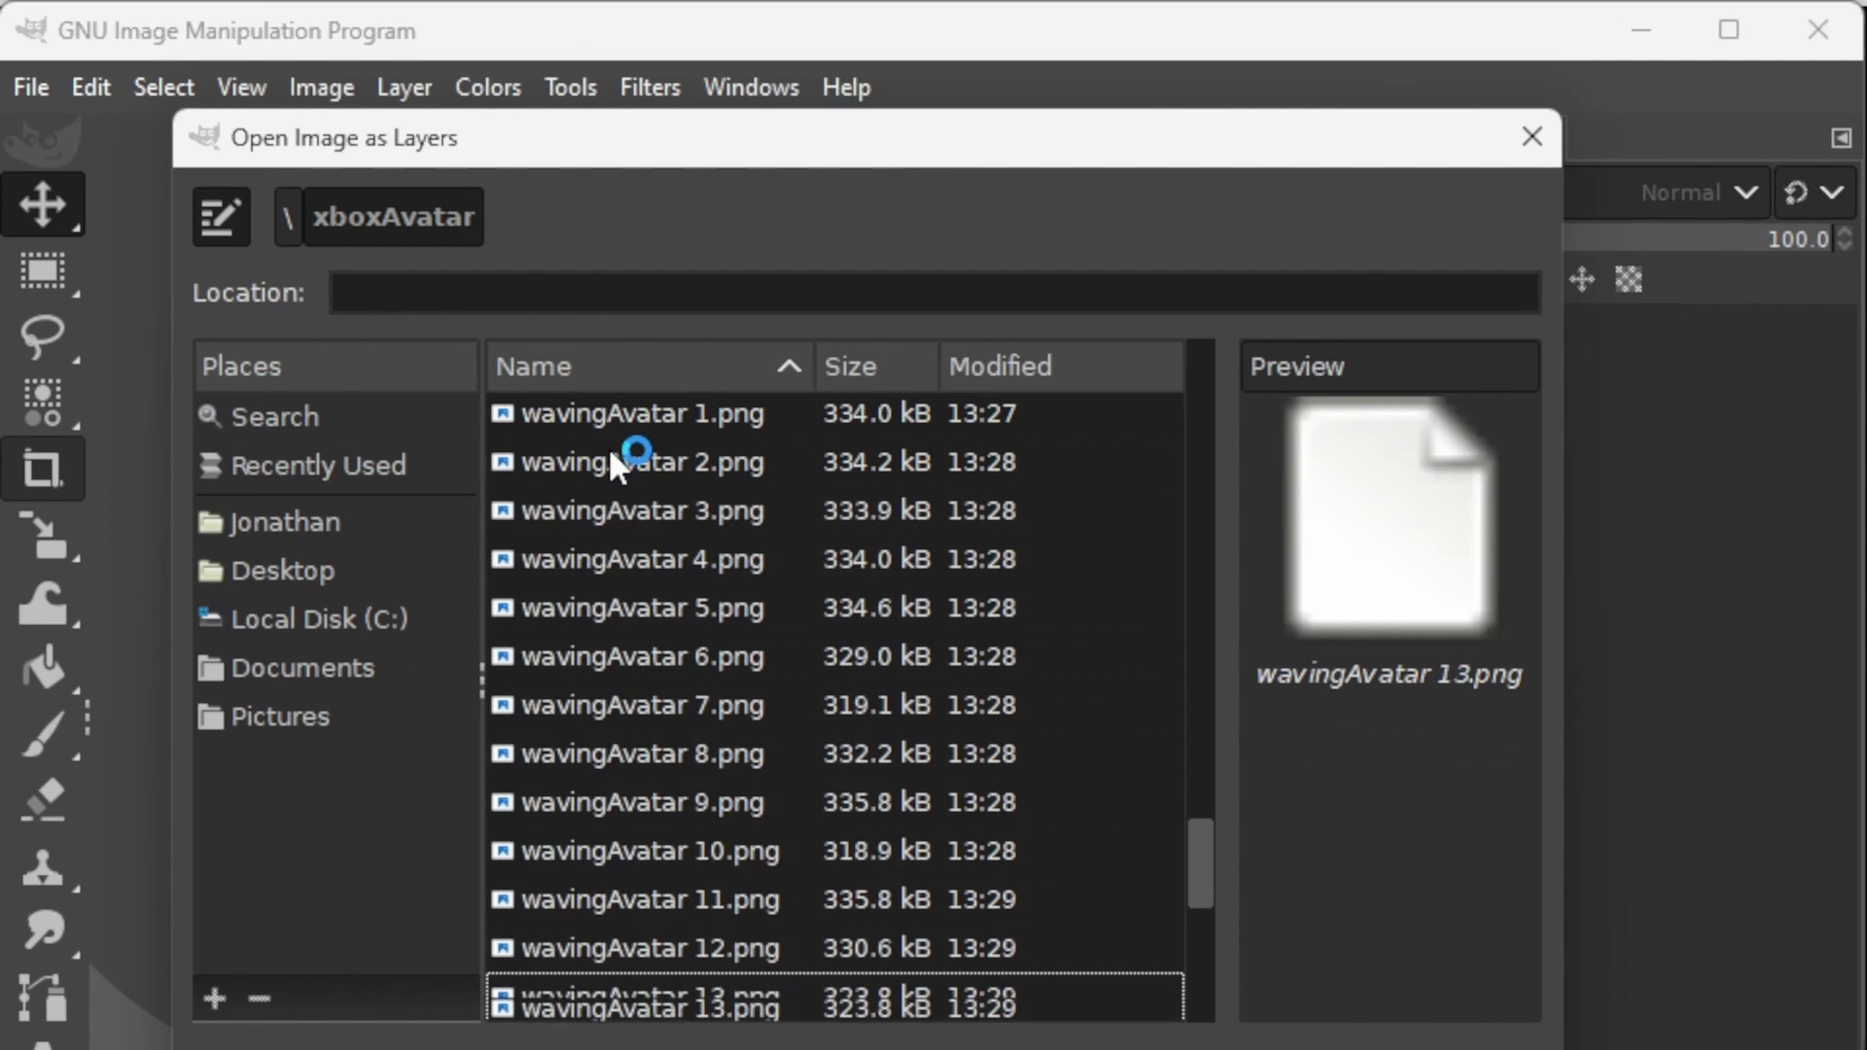
pyautogui.hotkey('shift', 'Down')
pyautogui.hotkey('shift', 'Down')
pyautogui.hotkey('shift', 'Down')
pyautogui.hotkey('shift', 'Down')
pyautogui.hotkey('shift', 'Down')
pyautogui.hotkey('shift', 'Down')
pyautogui.hotkey('shift', 'Down')
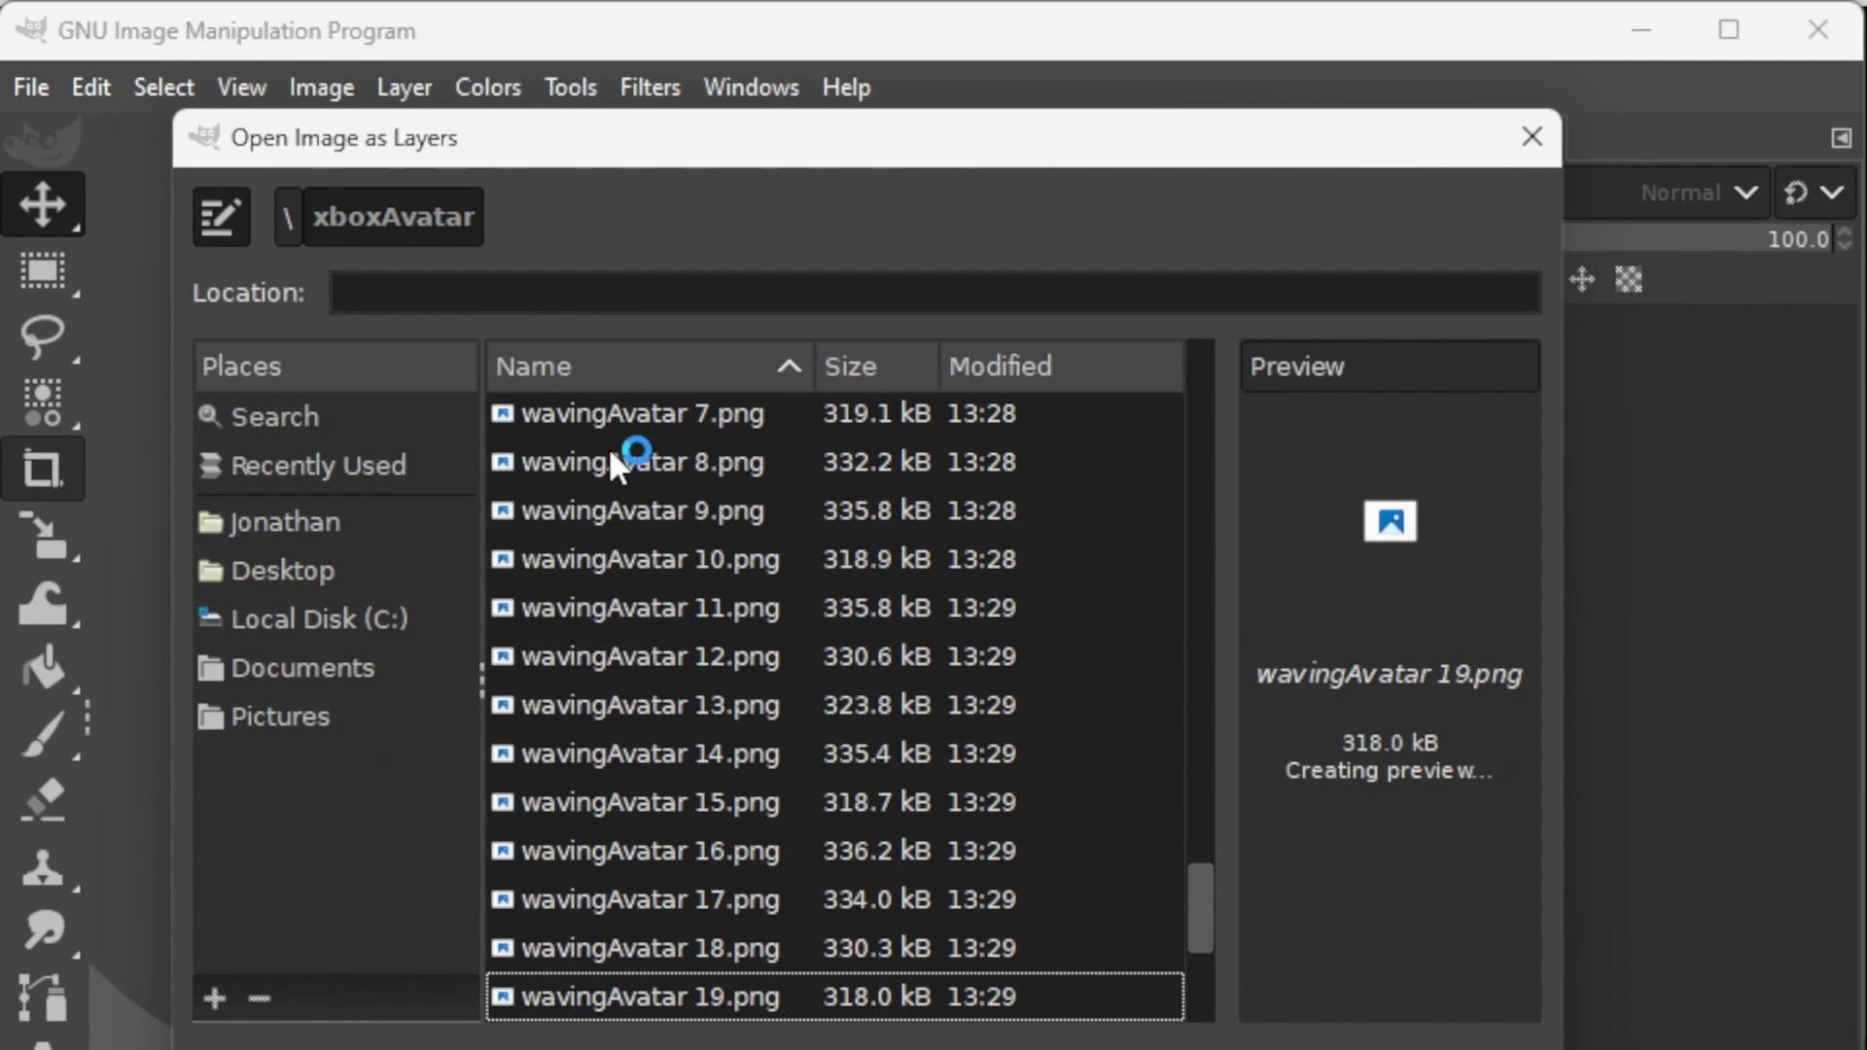
pyautogui.hotkey('shift', 'Down')
pyautogui.hotkey('shift', 'Down')
pyautogui.hotkey('shift', 'Down')
pyautogui.hotkey('shift', 'Down')
pyautogui.hotkey('shift', 'Down')
pyautogui.hotkey('shift', 'Down')
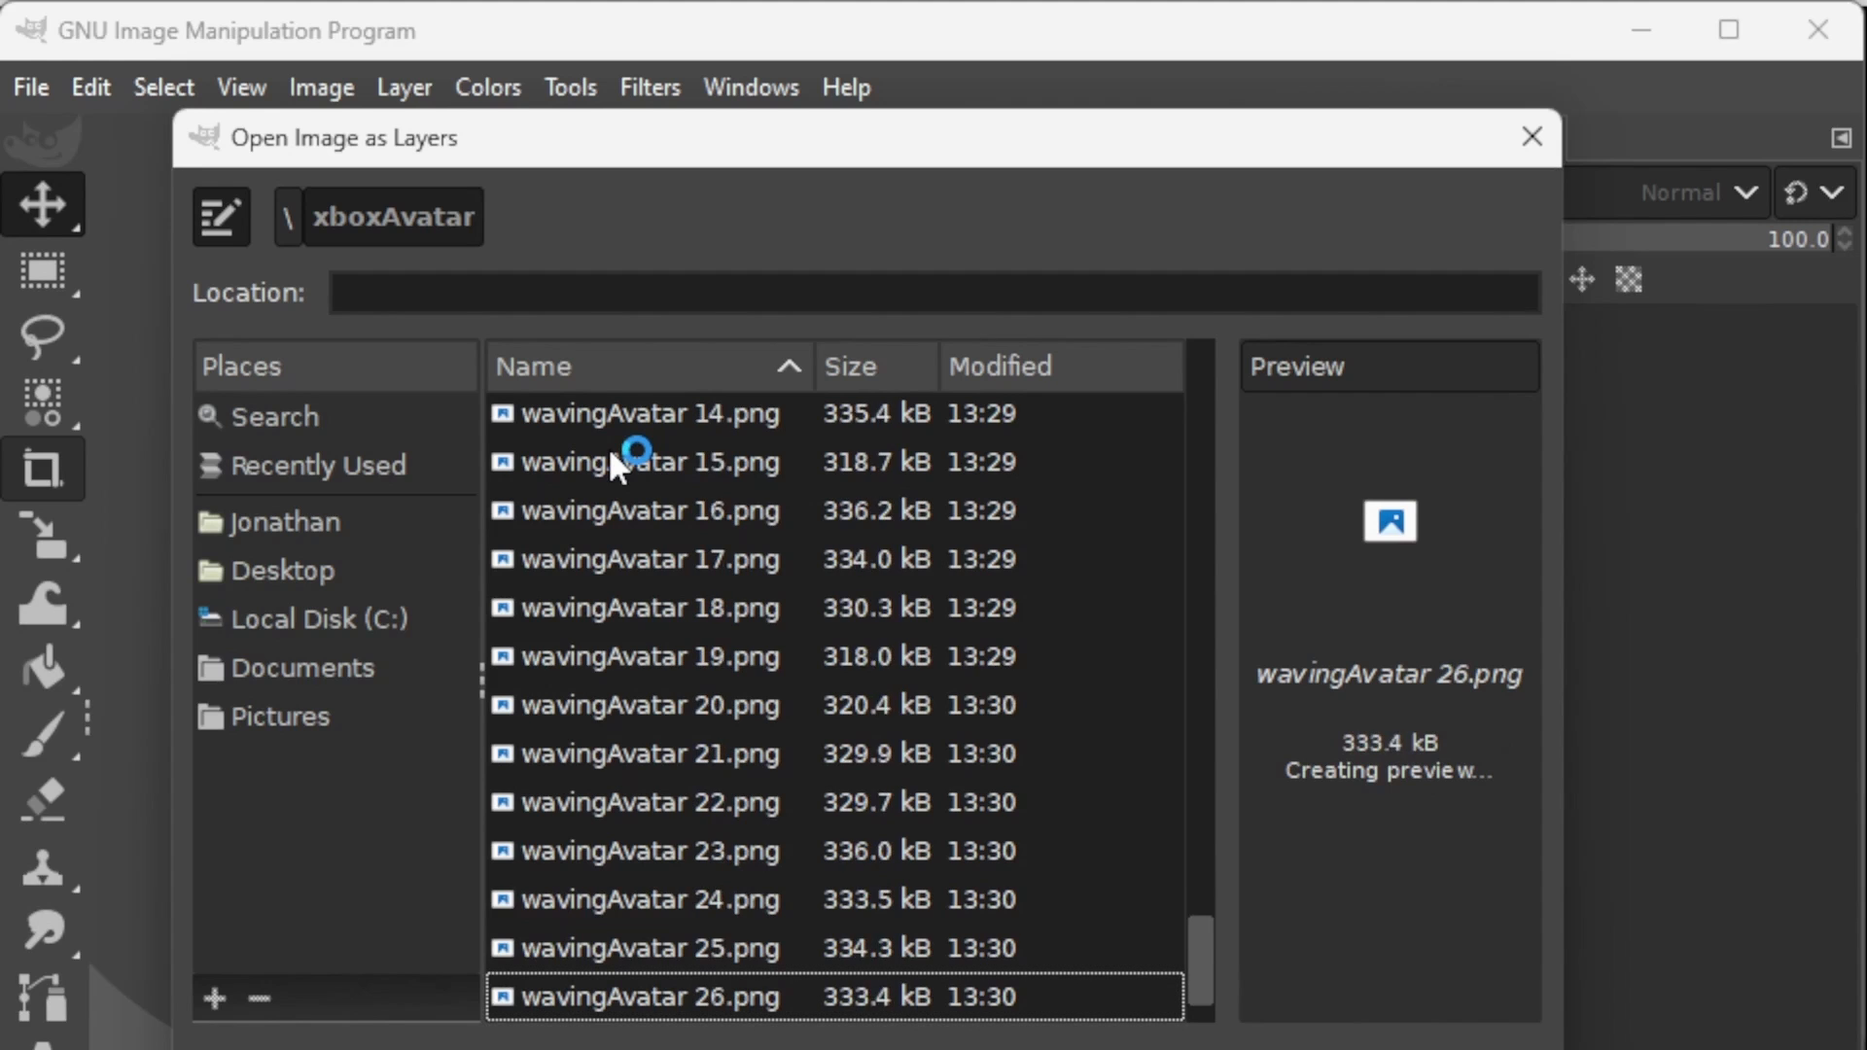
pyautogui.hotkey('shift', 'Down')
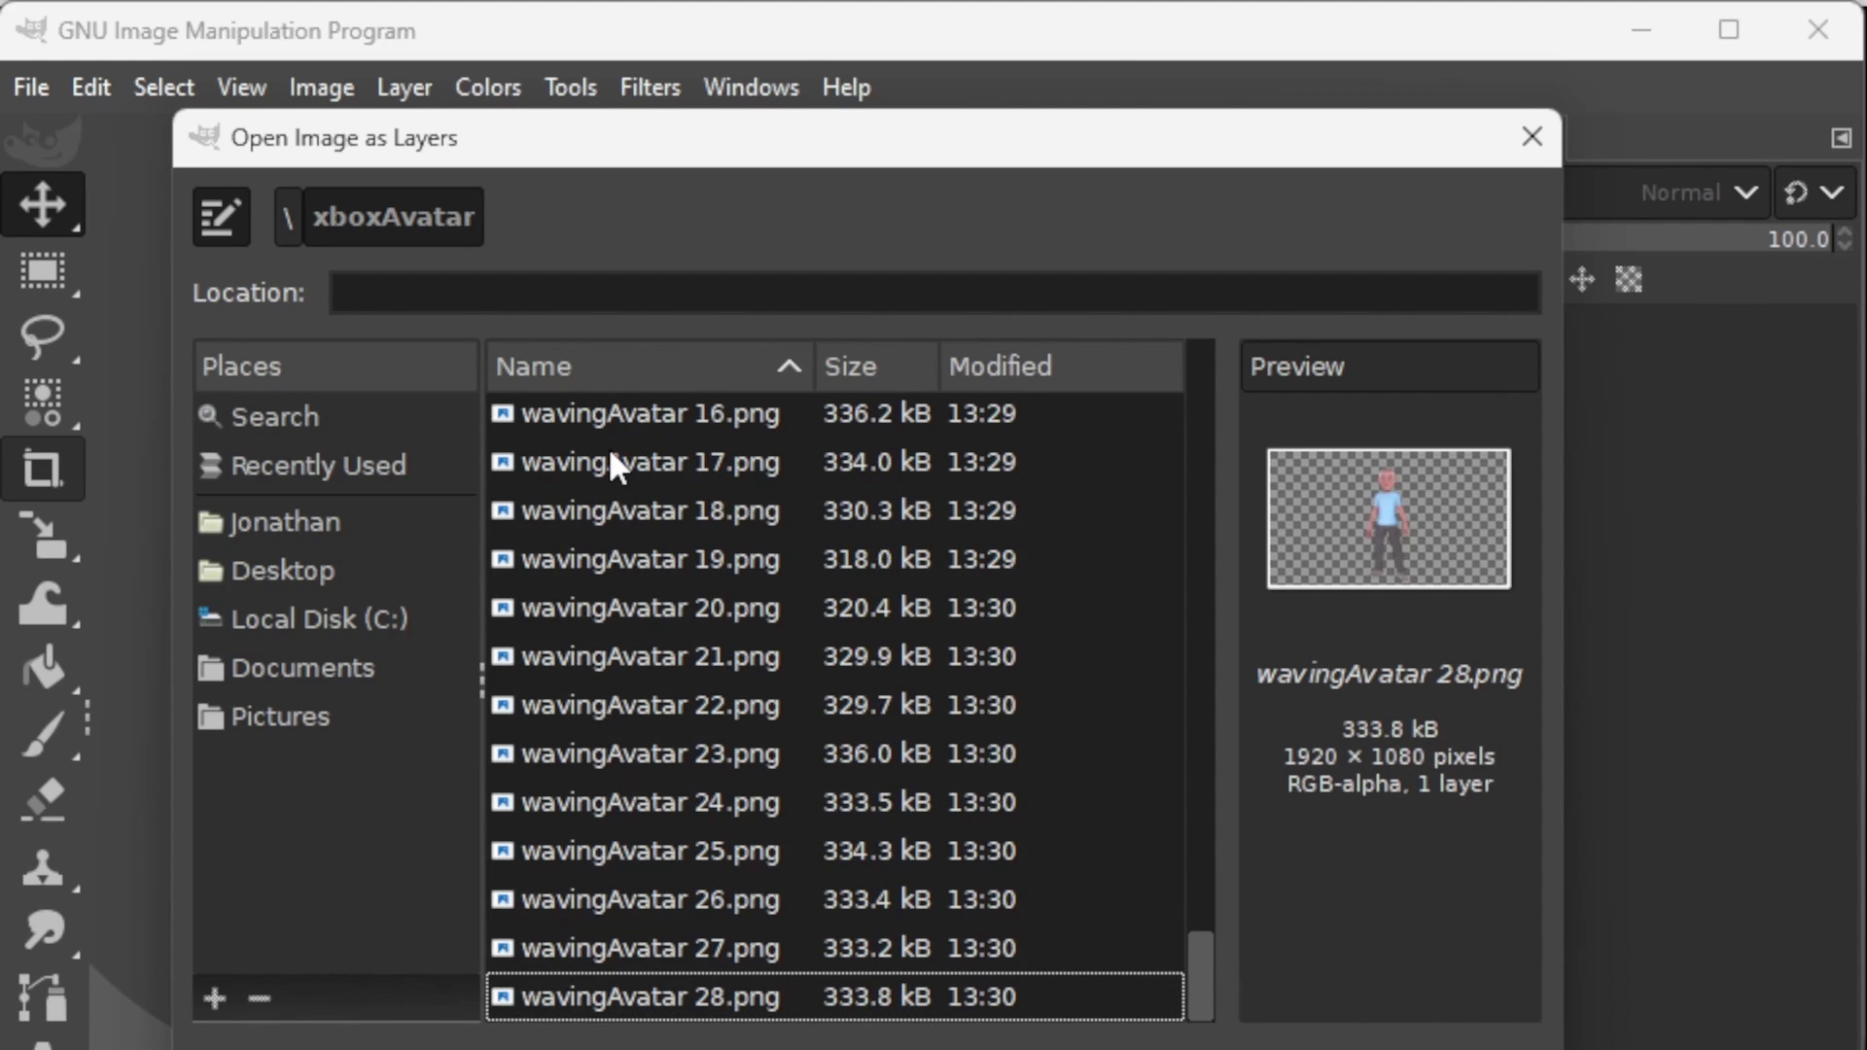
pyautogui.press('Return')
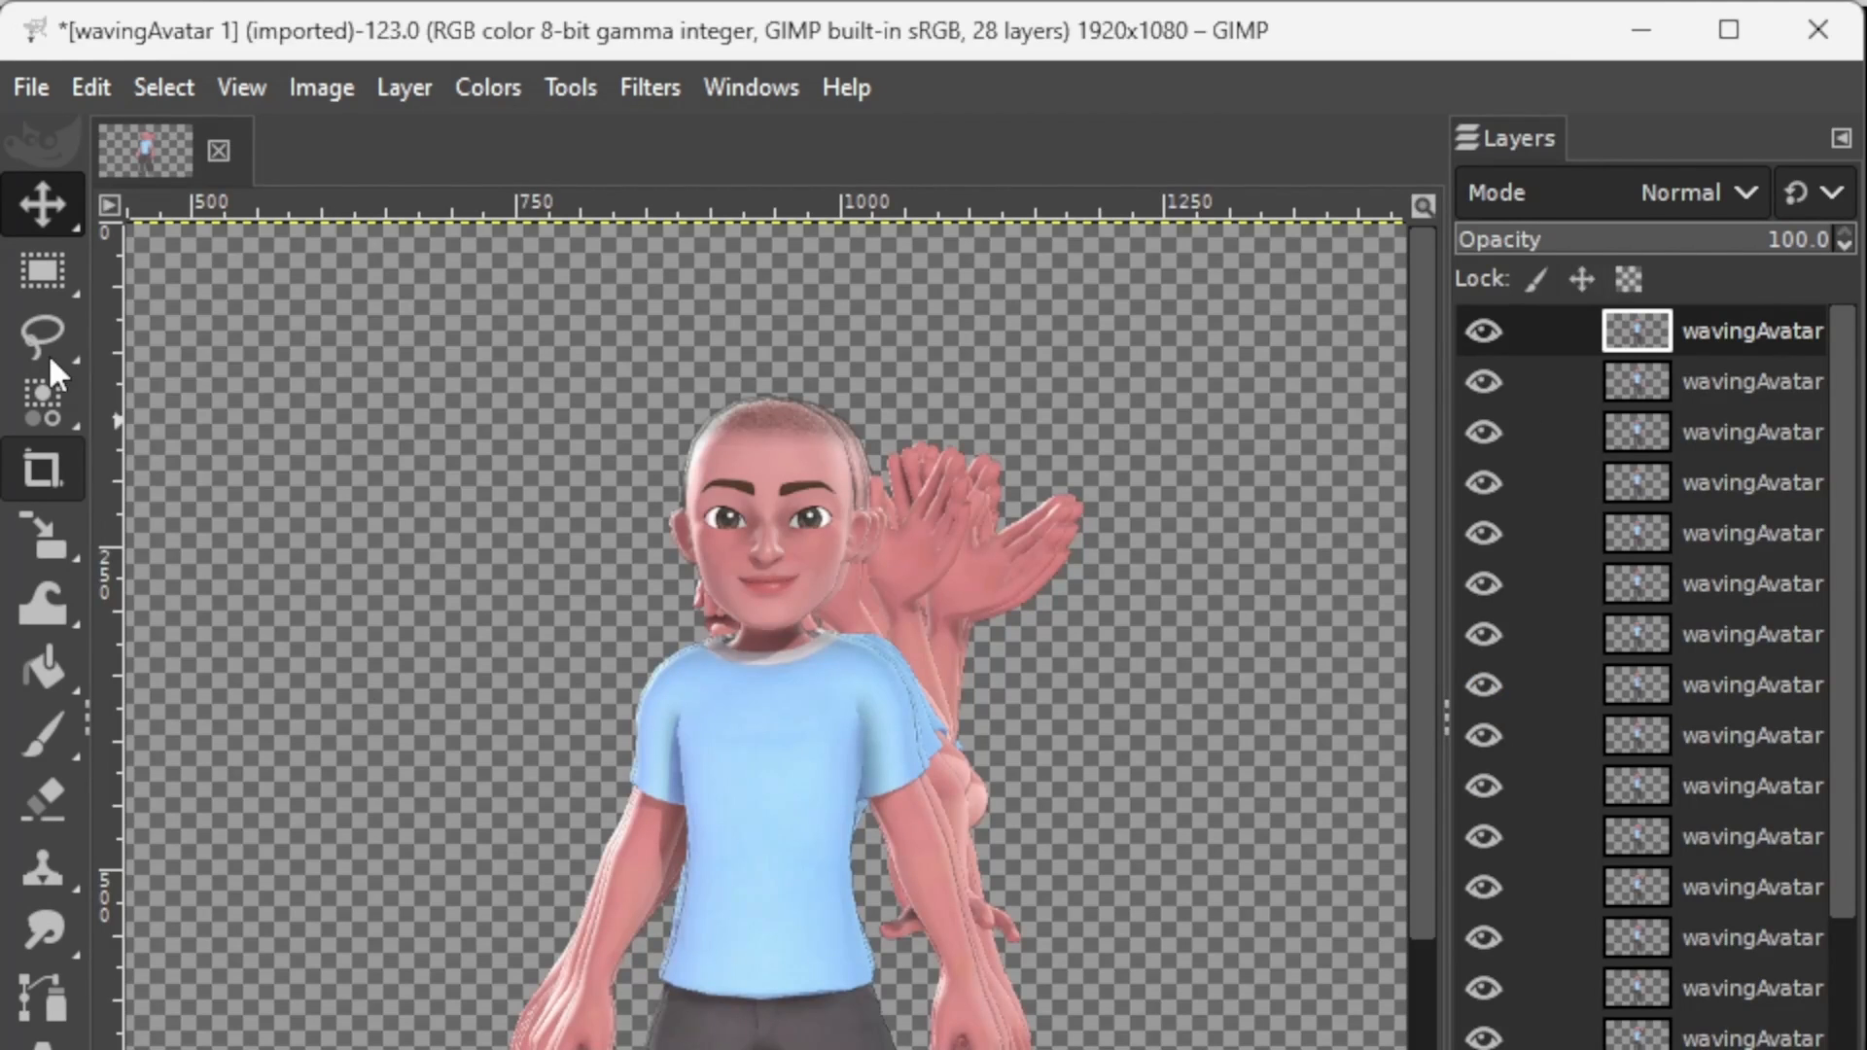
# - Start exporting the layered image to the xboxAvatar folder under the name wavingAvatar.gif
pyautogui.click(29, 86)
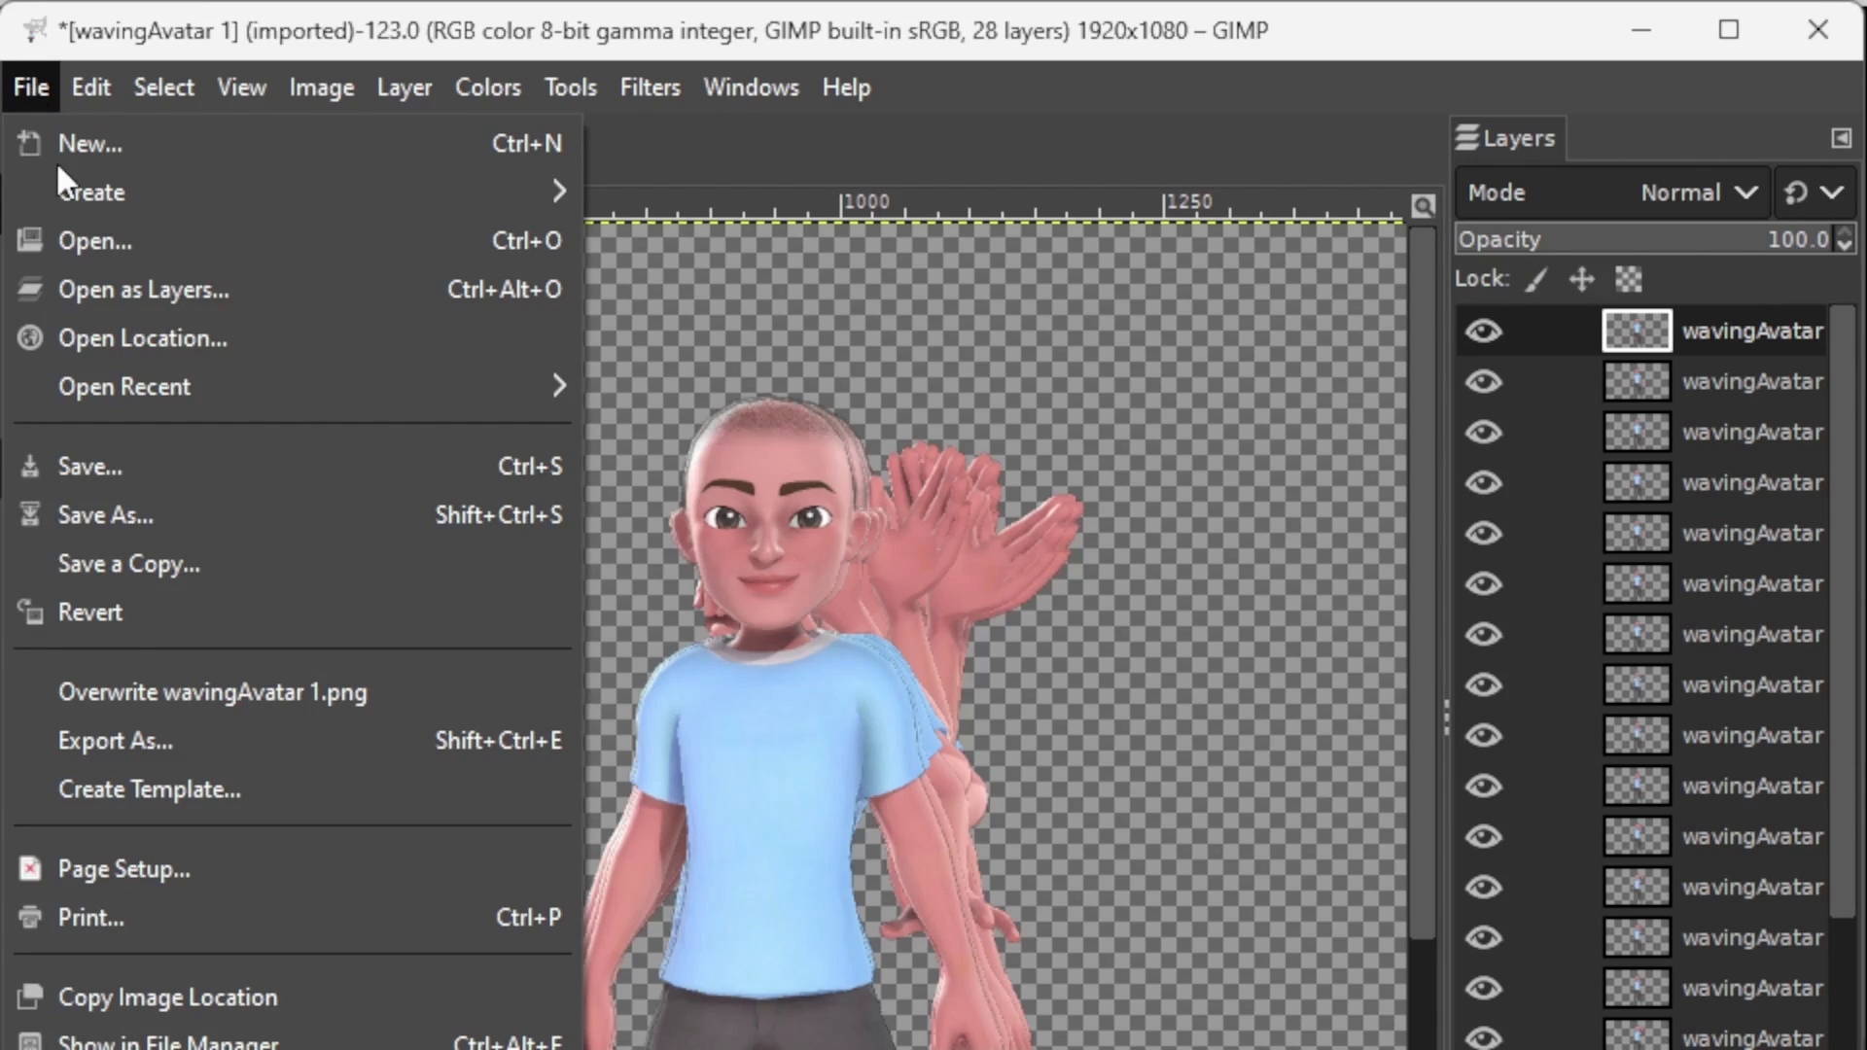
pyautogui.click(132, 744)
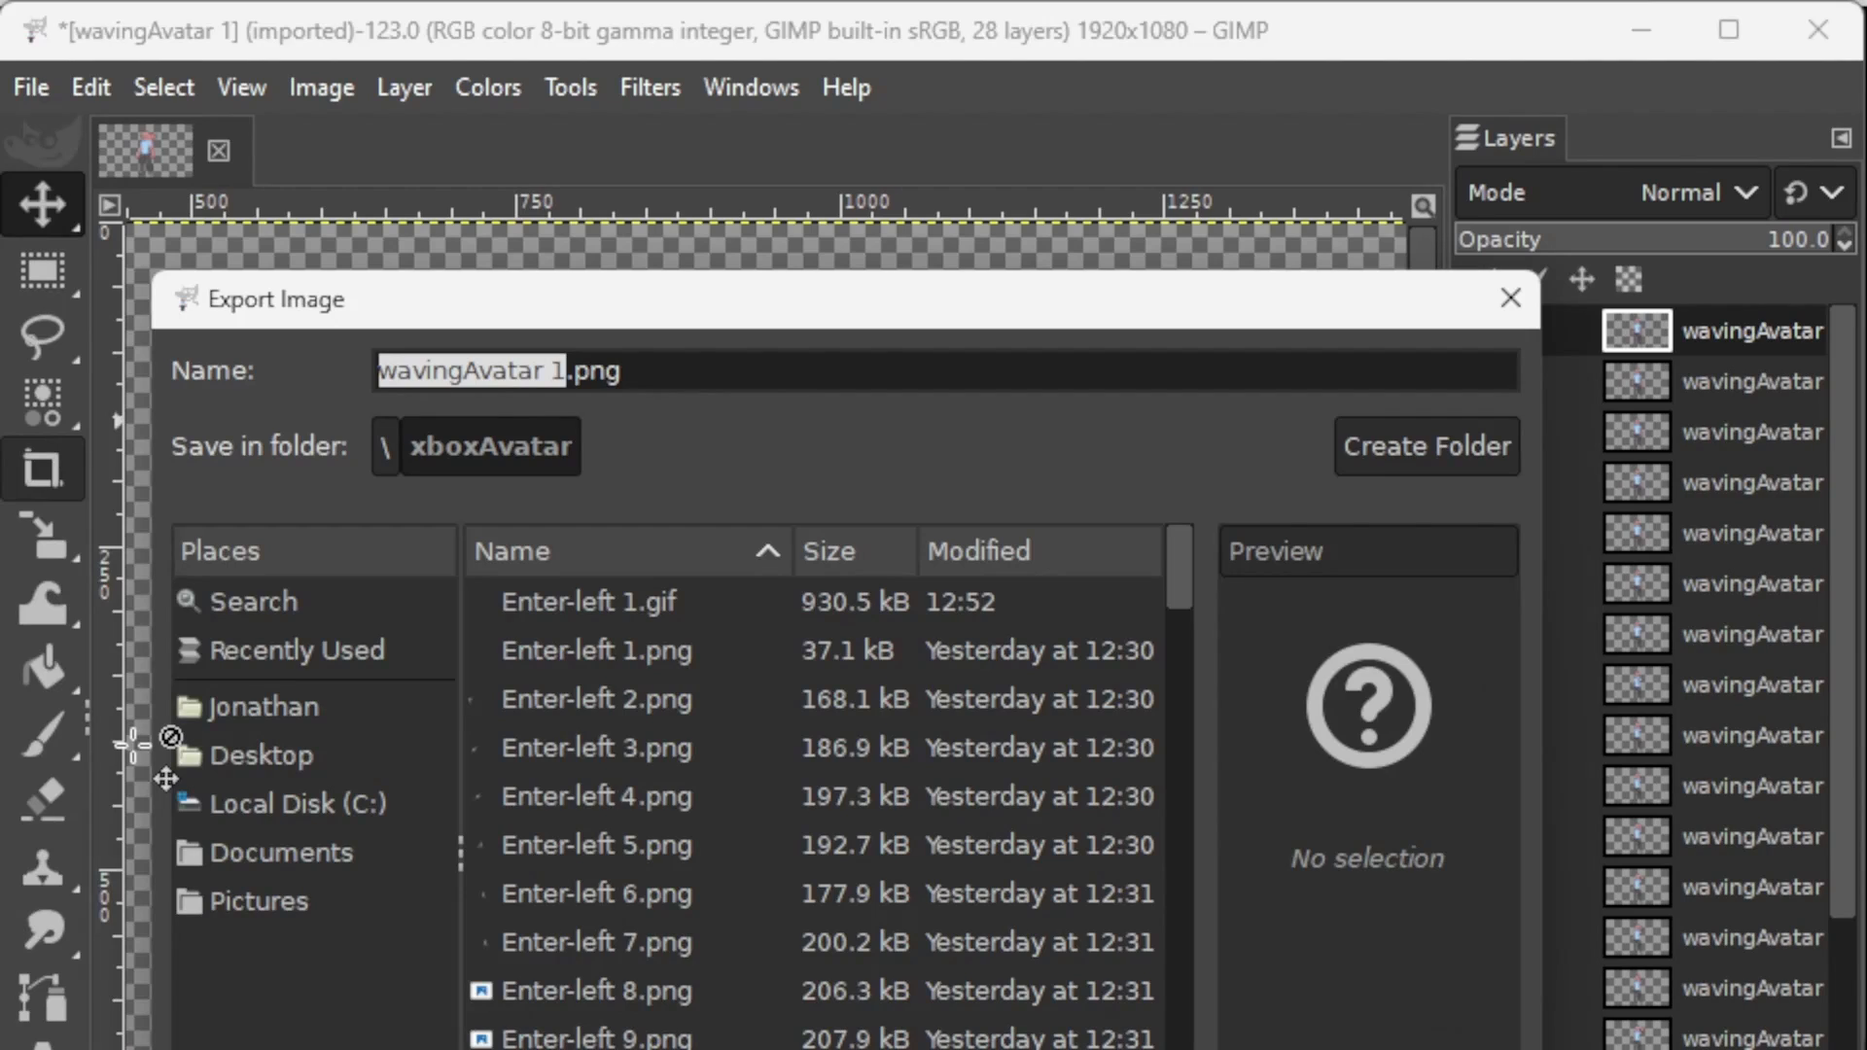
pyautogui.click(662, 374)
pyautogui.press('BackSpace')
pyautogui.press('BackSpace')
pyautogui.press('BackSpace')
pyautogui.press('BackSpace')
pyautogui.press('BackSpace')
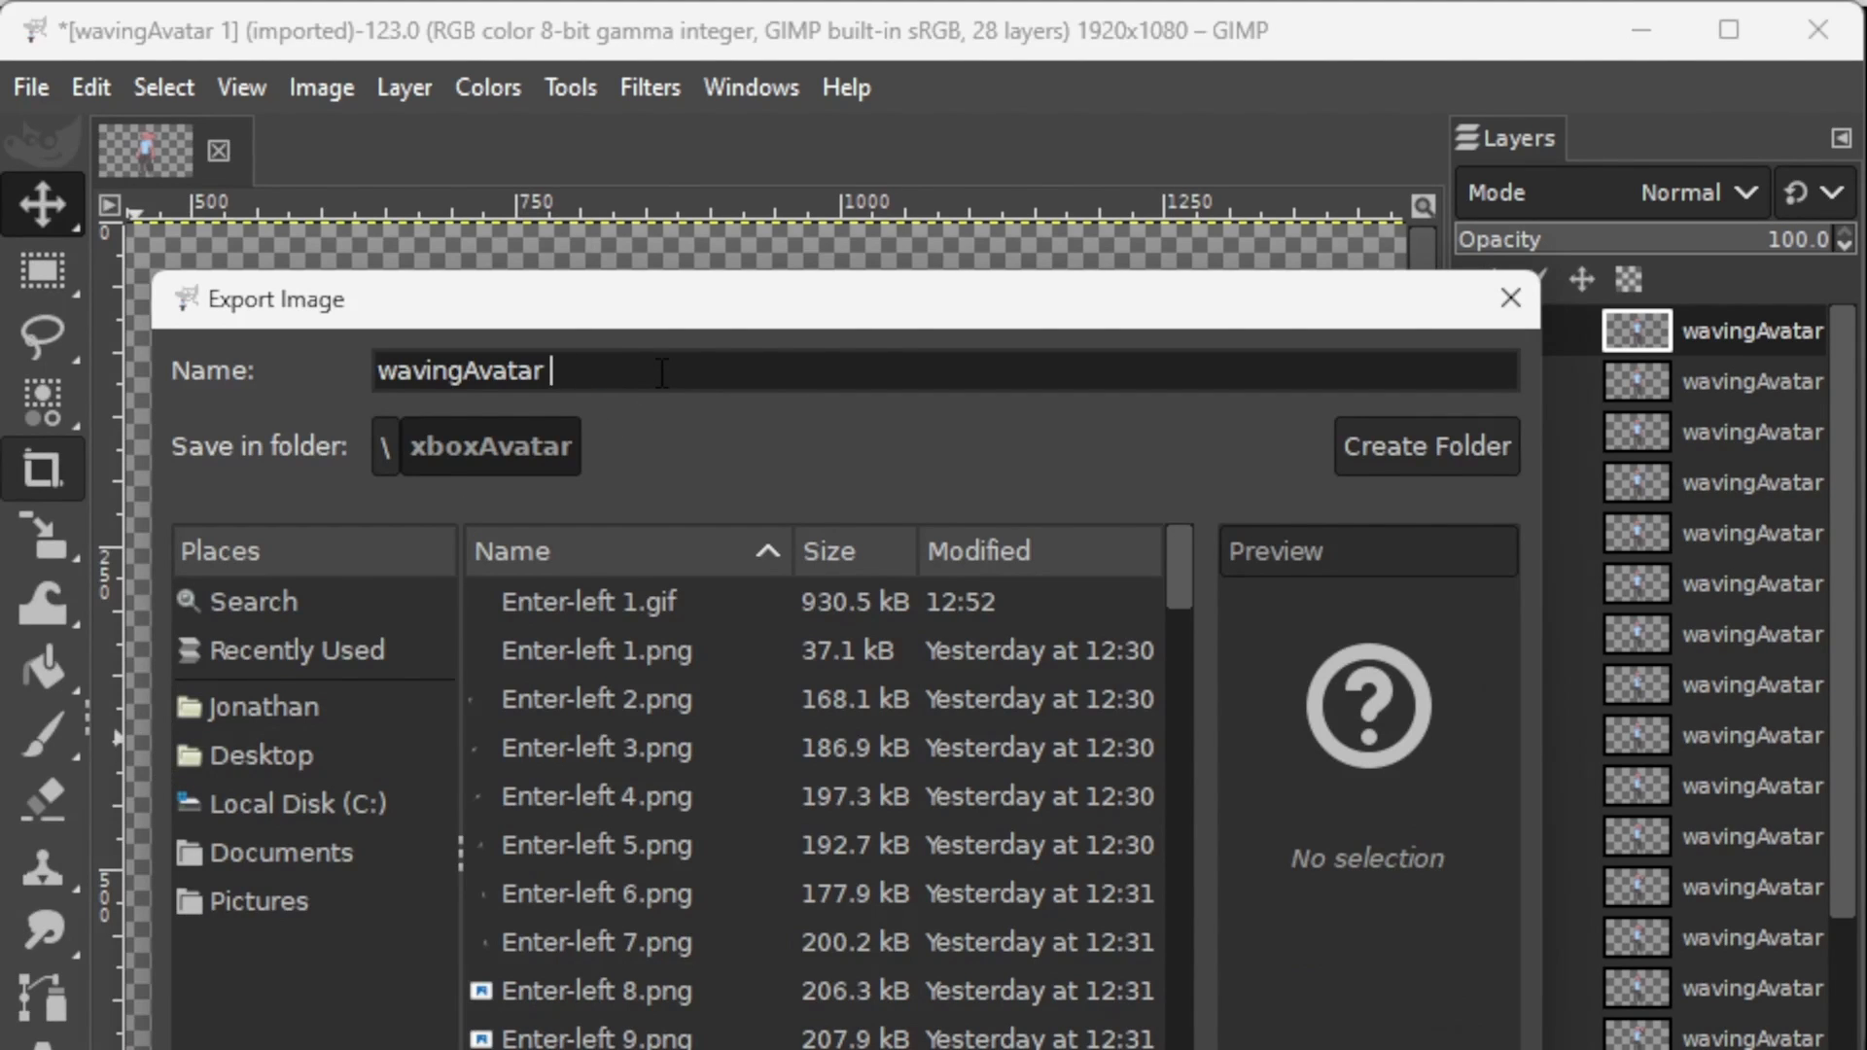
pyautogui.press('BackSpace')
pyautogui.write('.gif')
pyautogui.press('Return')
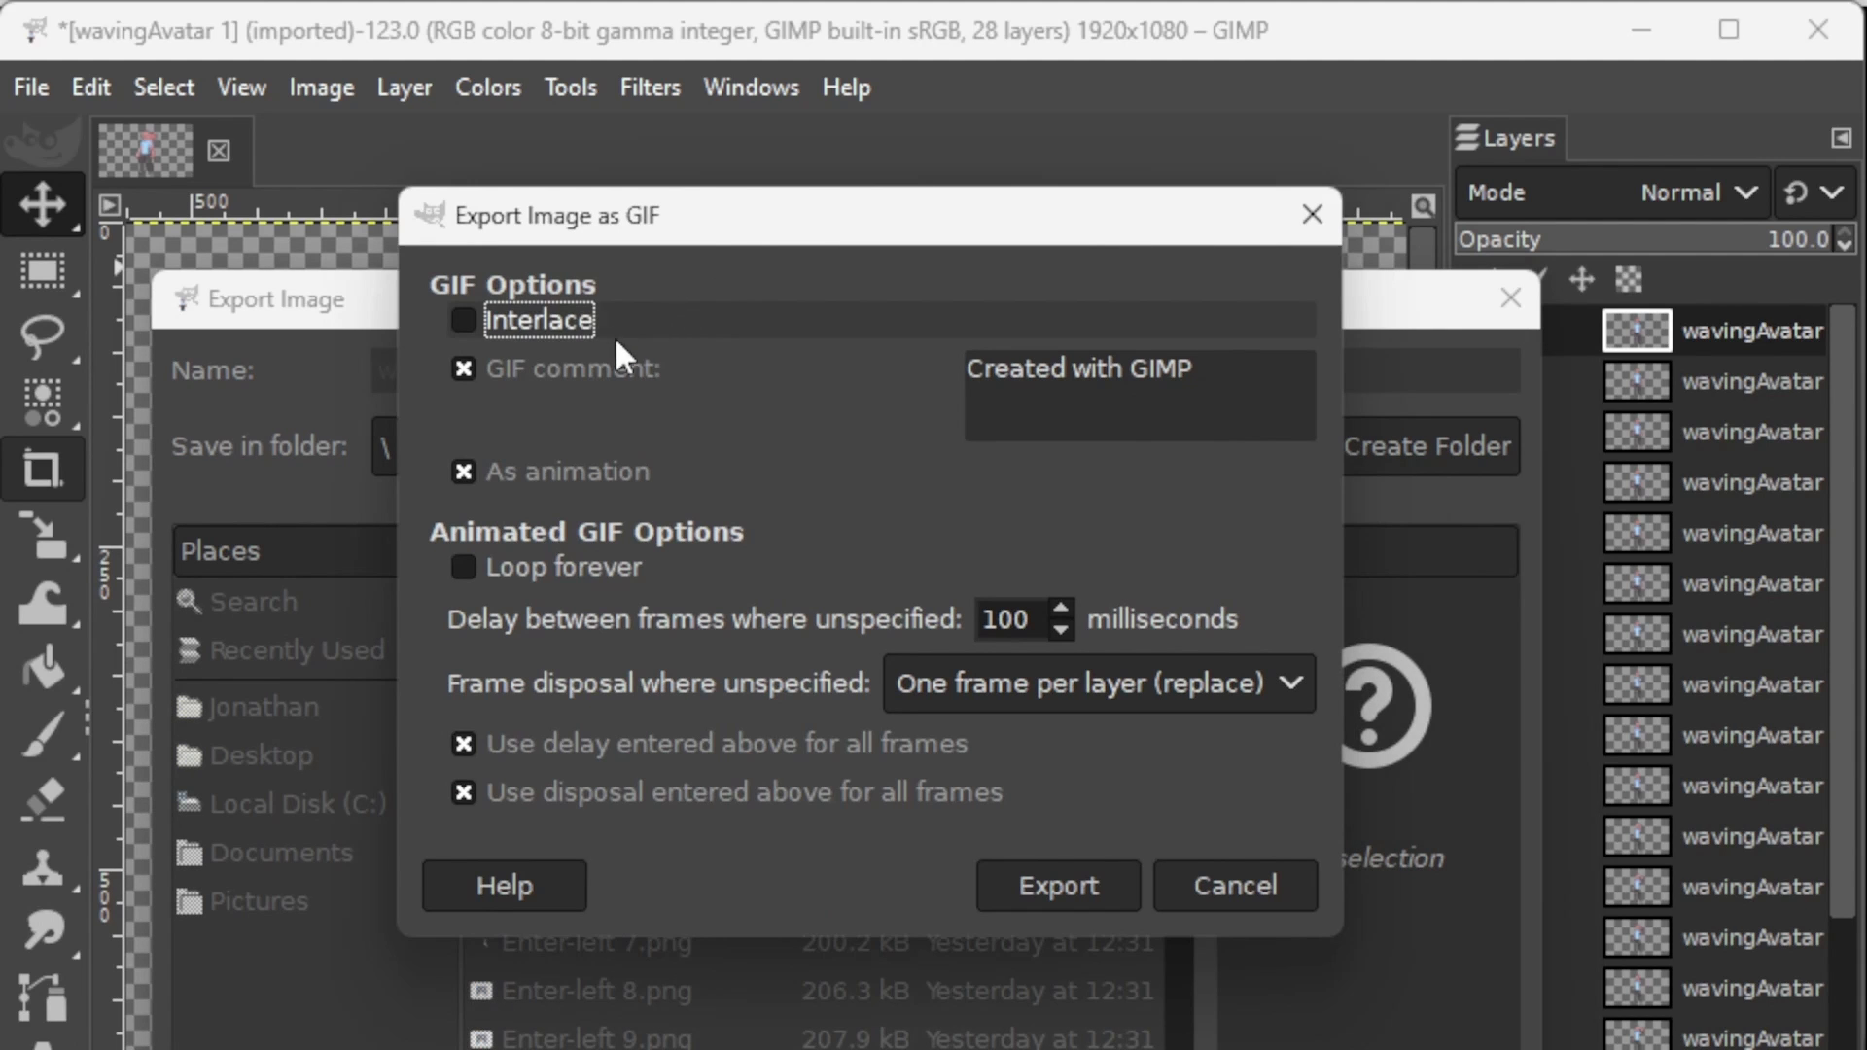
# - Export the GIF with As animation enabled, Loop forever disabled and frame disposal set to One frame per layer (replace)
pyautogui.click(459, 470)
pyautogui.click(459, 471)
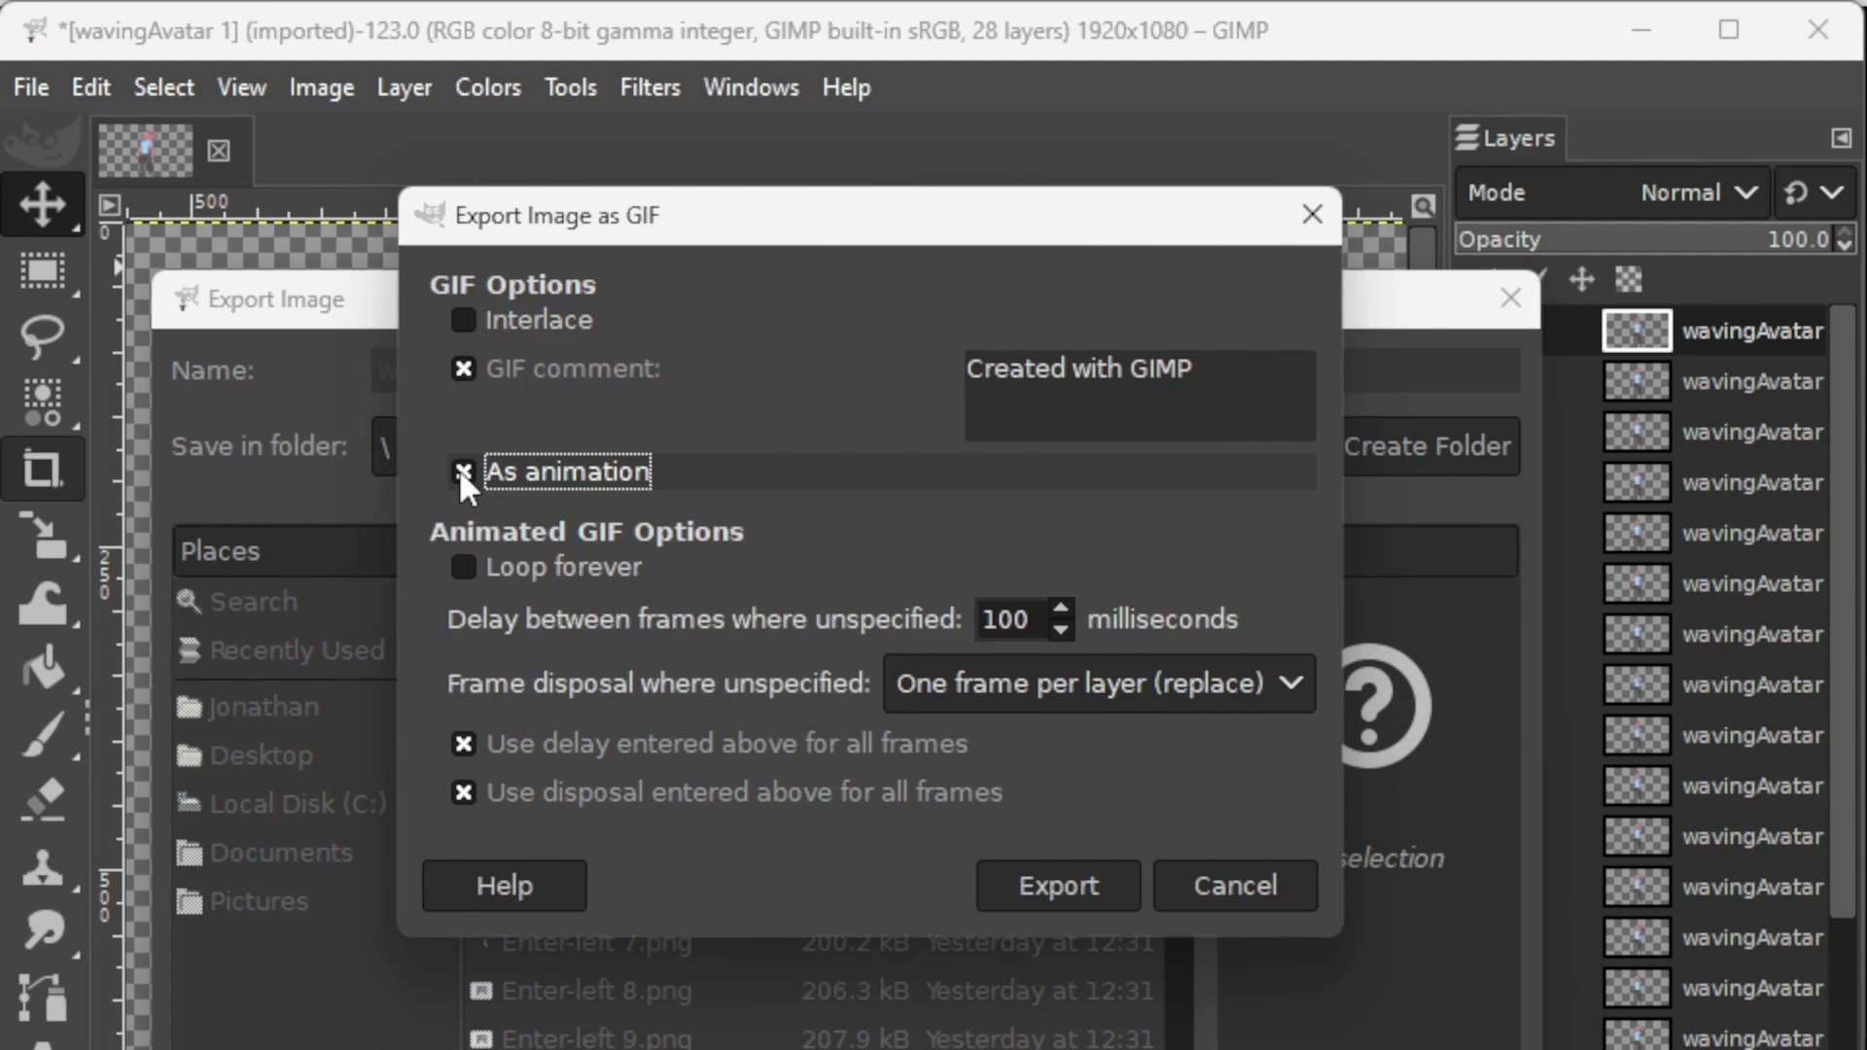
pyautogui.click(464, 569)
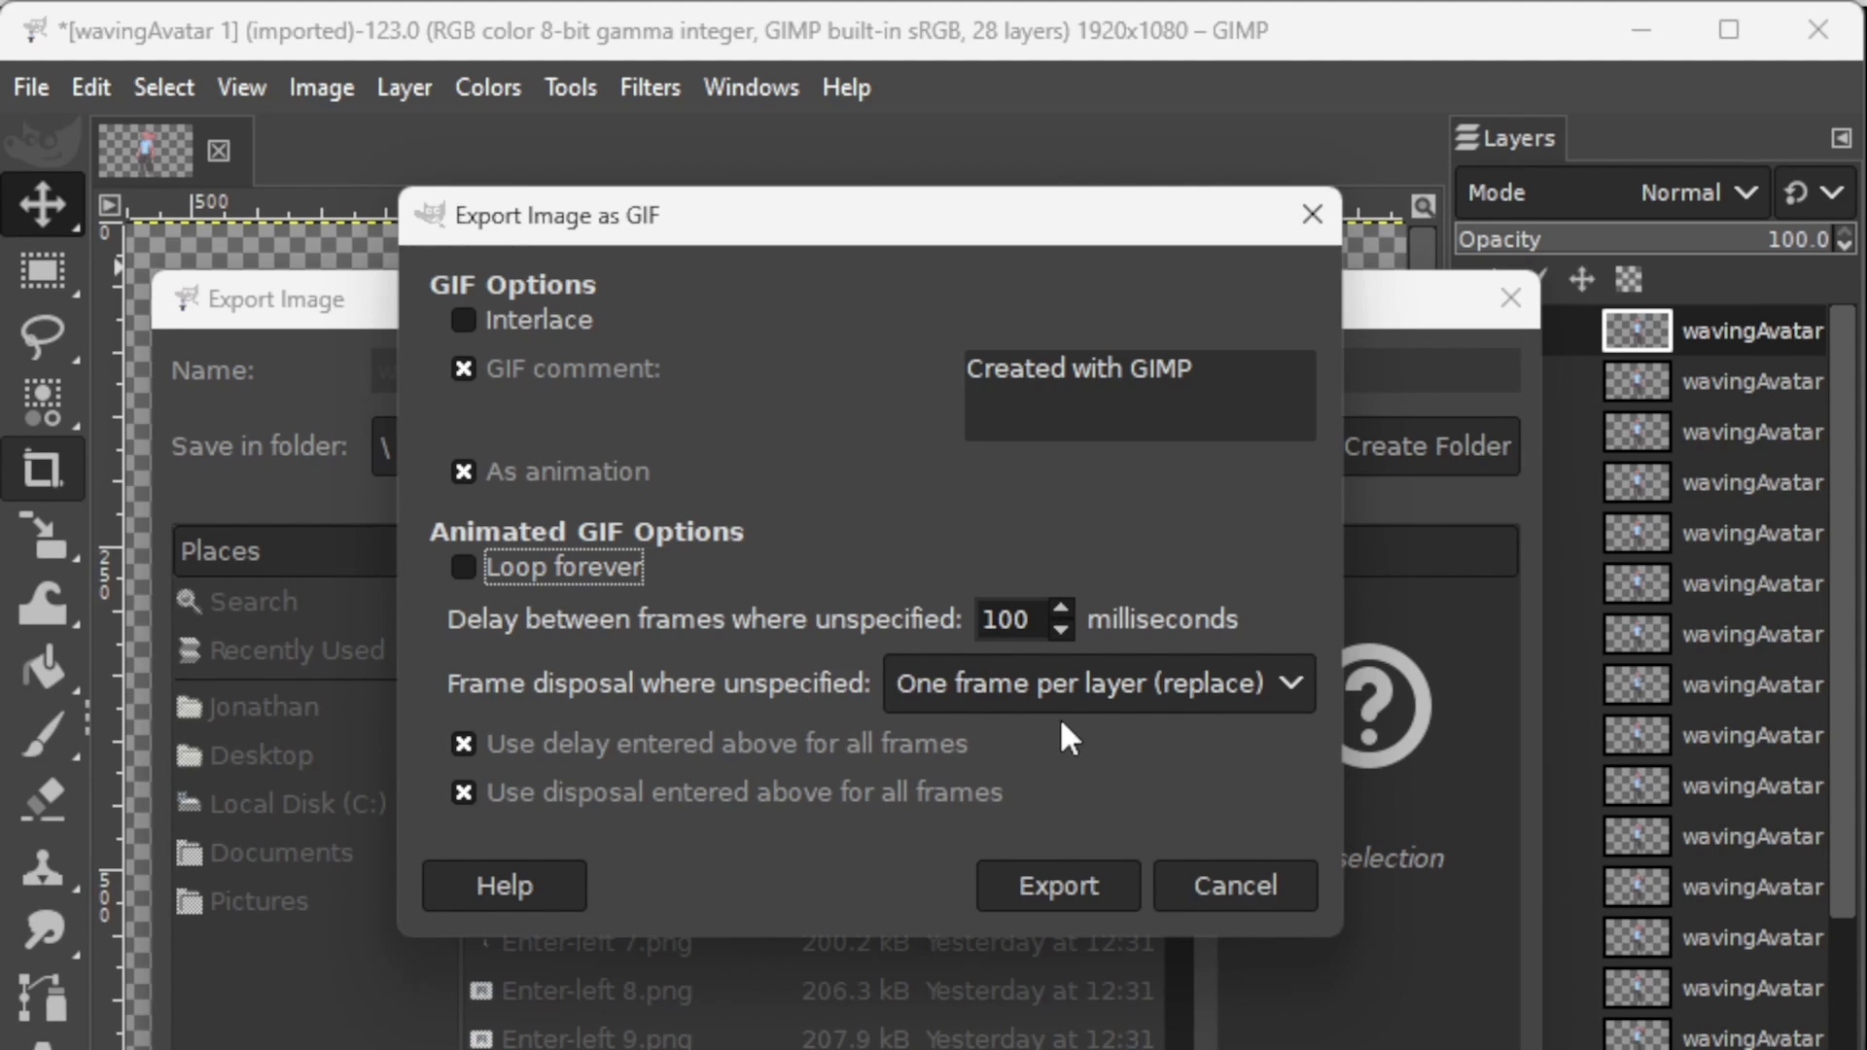
pyautogui.click(1291, 686)
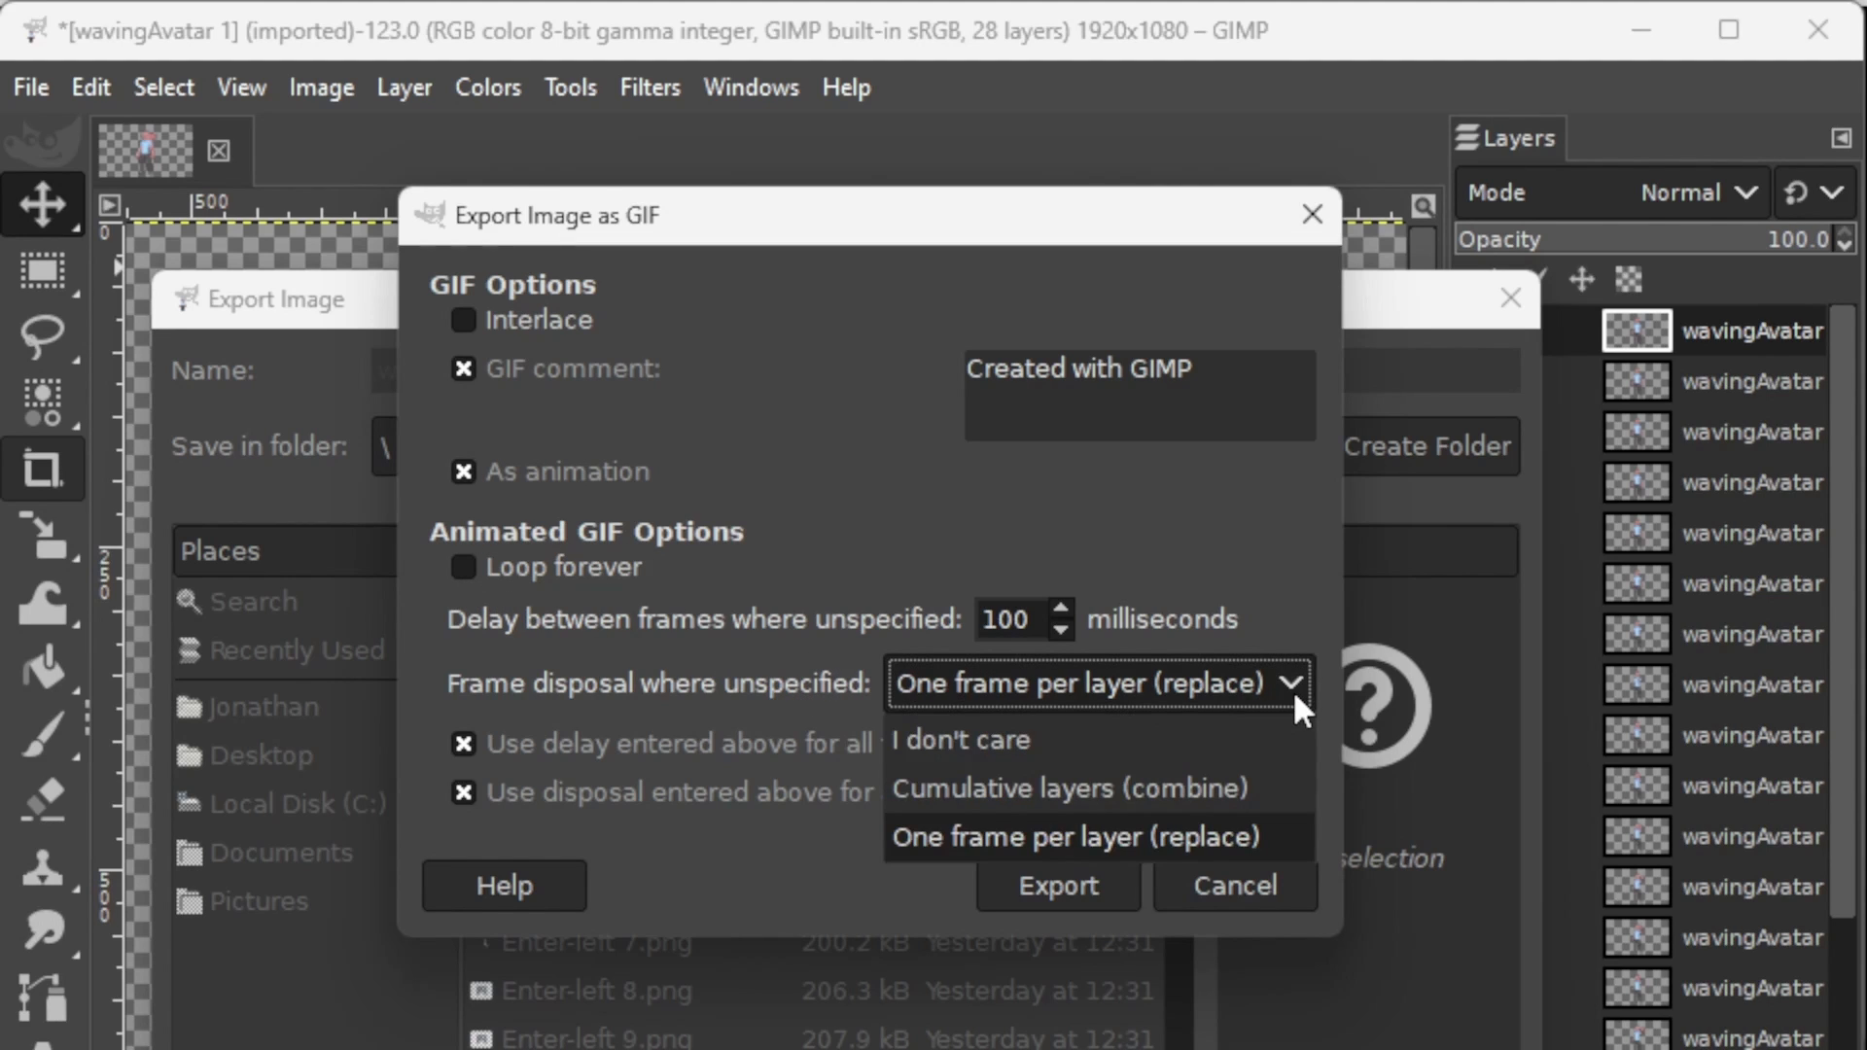
pyautogui.click(1225, 828)
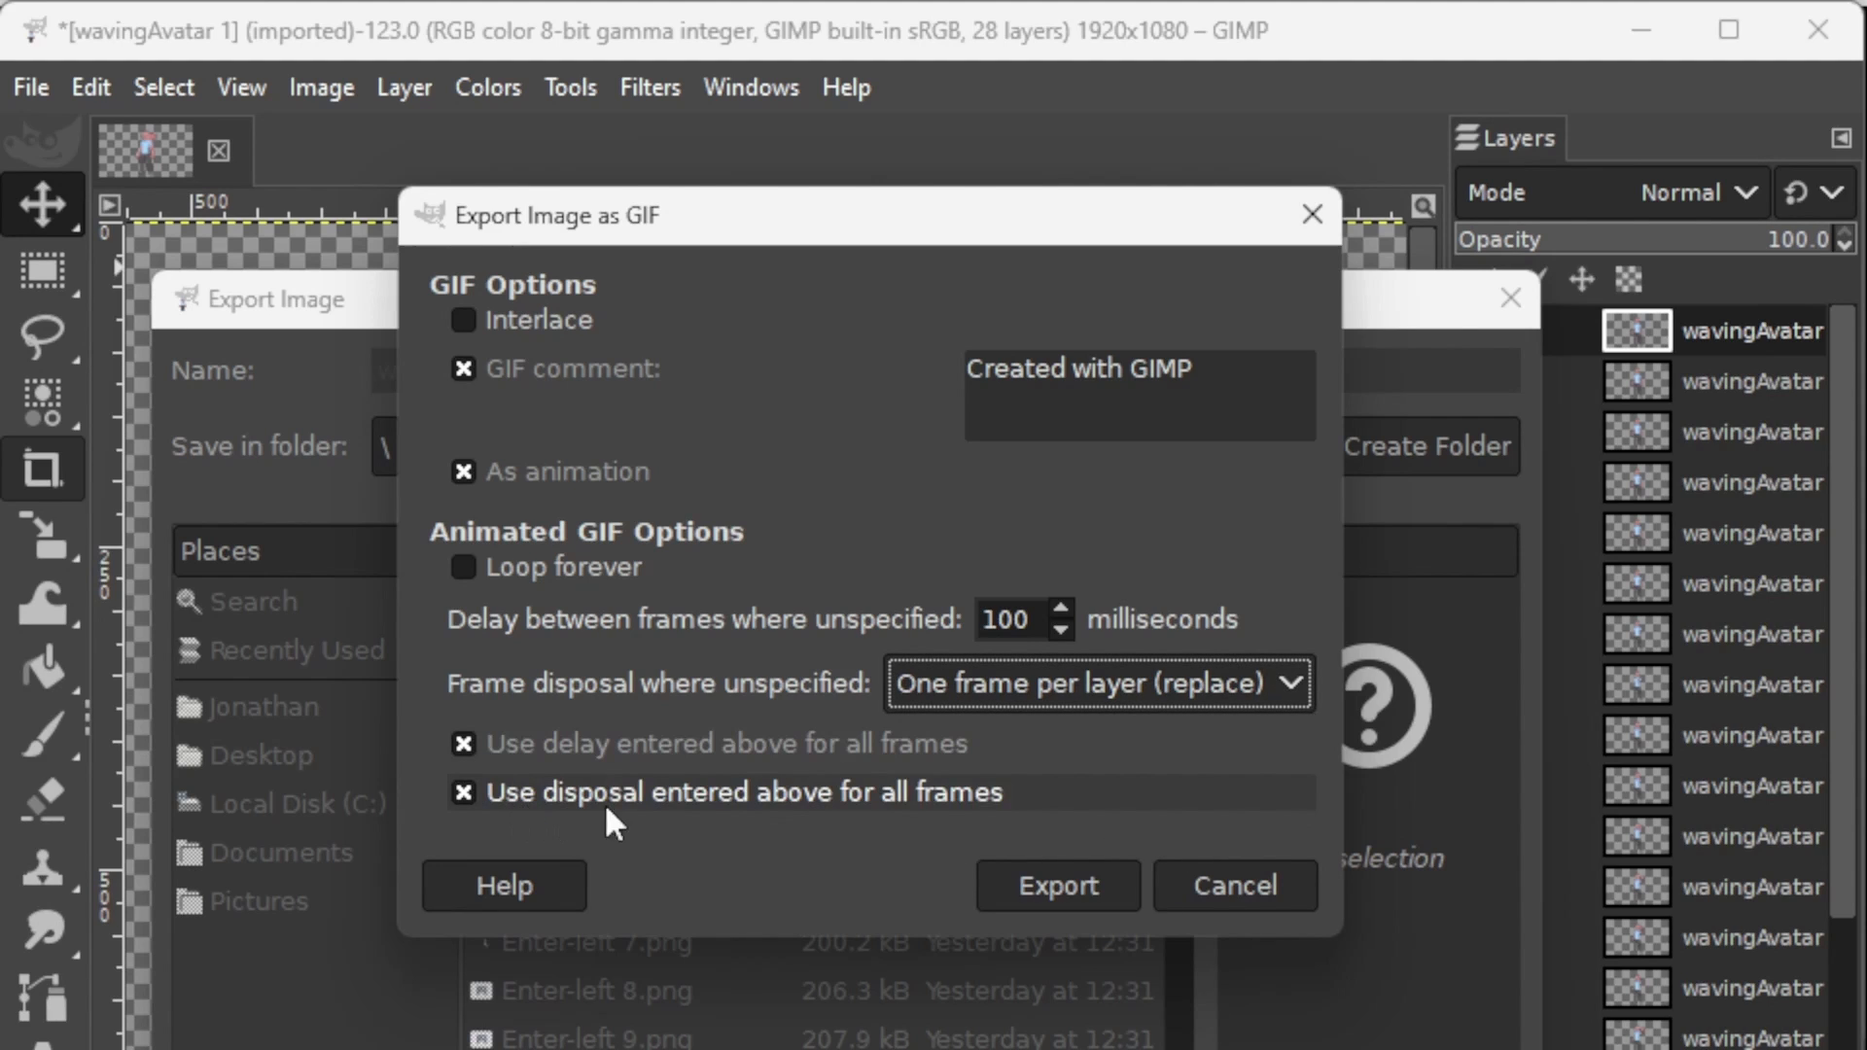
pyautogui.click(1076, 878)
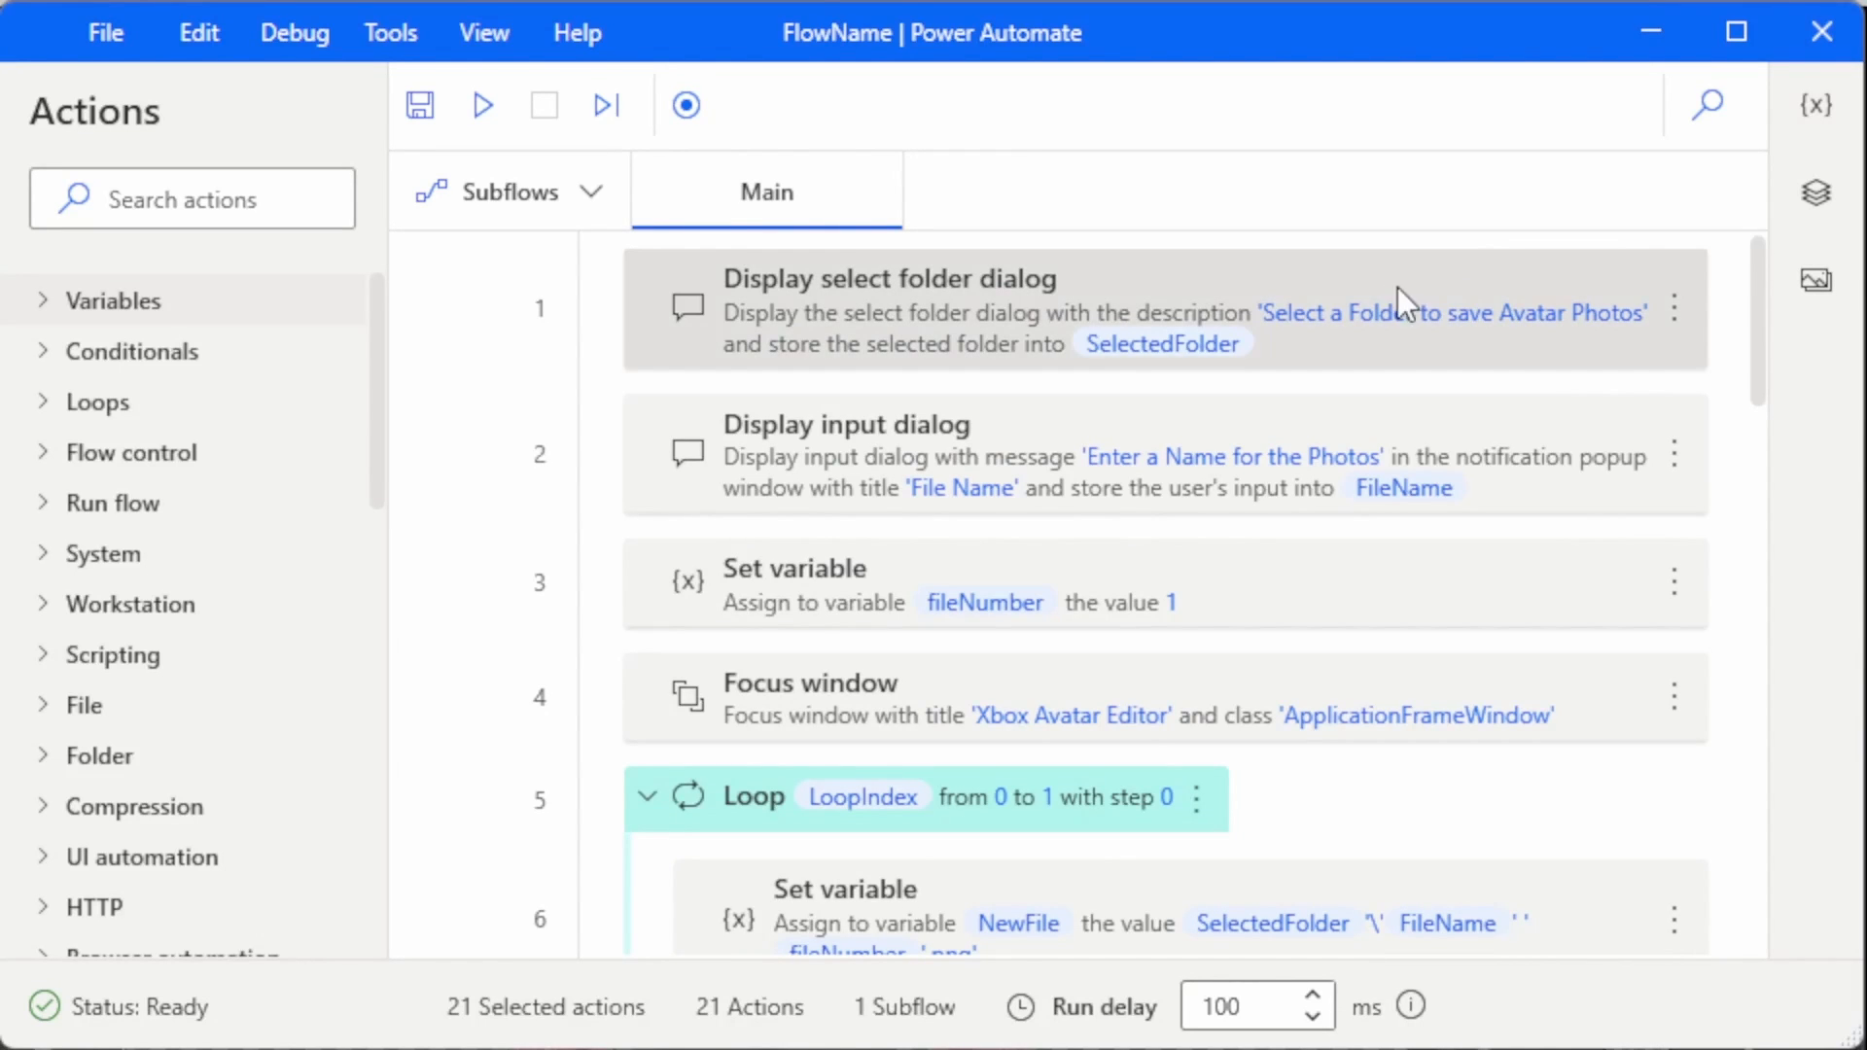
# - Switch to Power Automate and examine the Main subflow's actions, from the select folder dialog to the end of the loop
pyautogui.click(1305, 284)
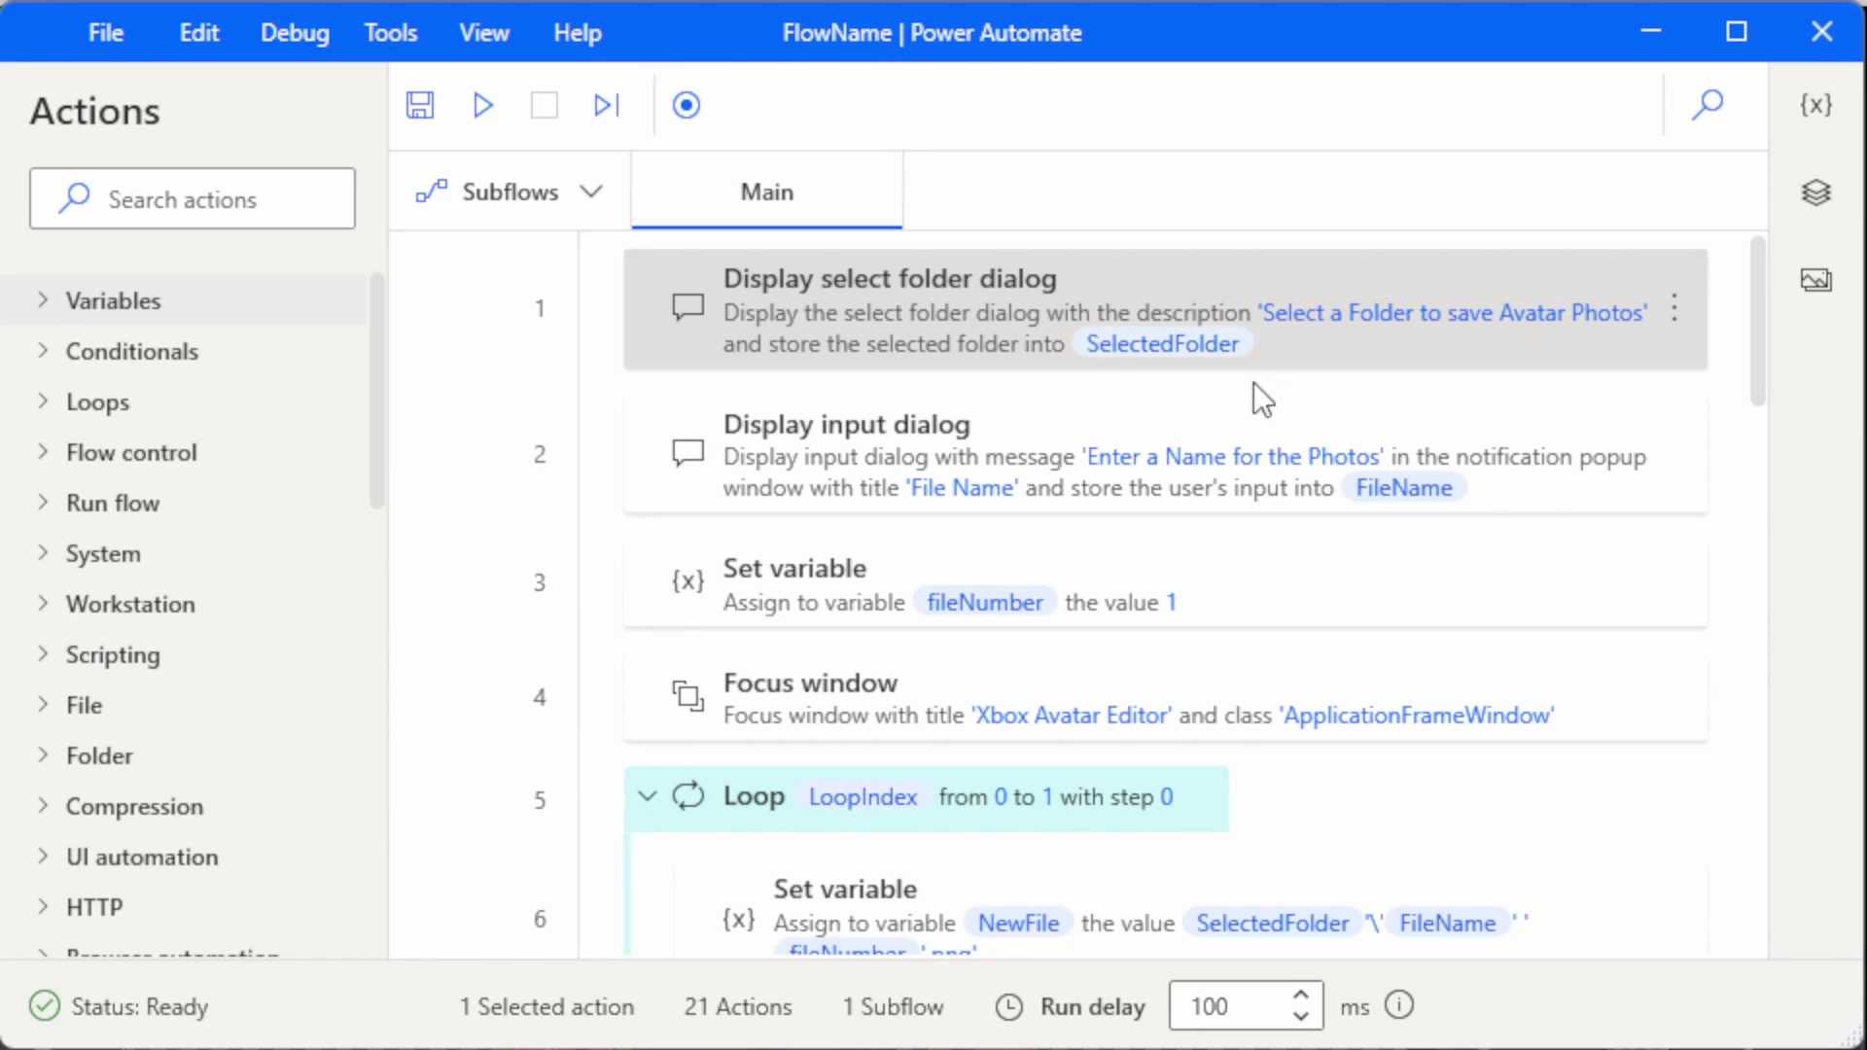
pyautogui.click(1239, 434)
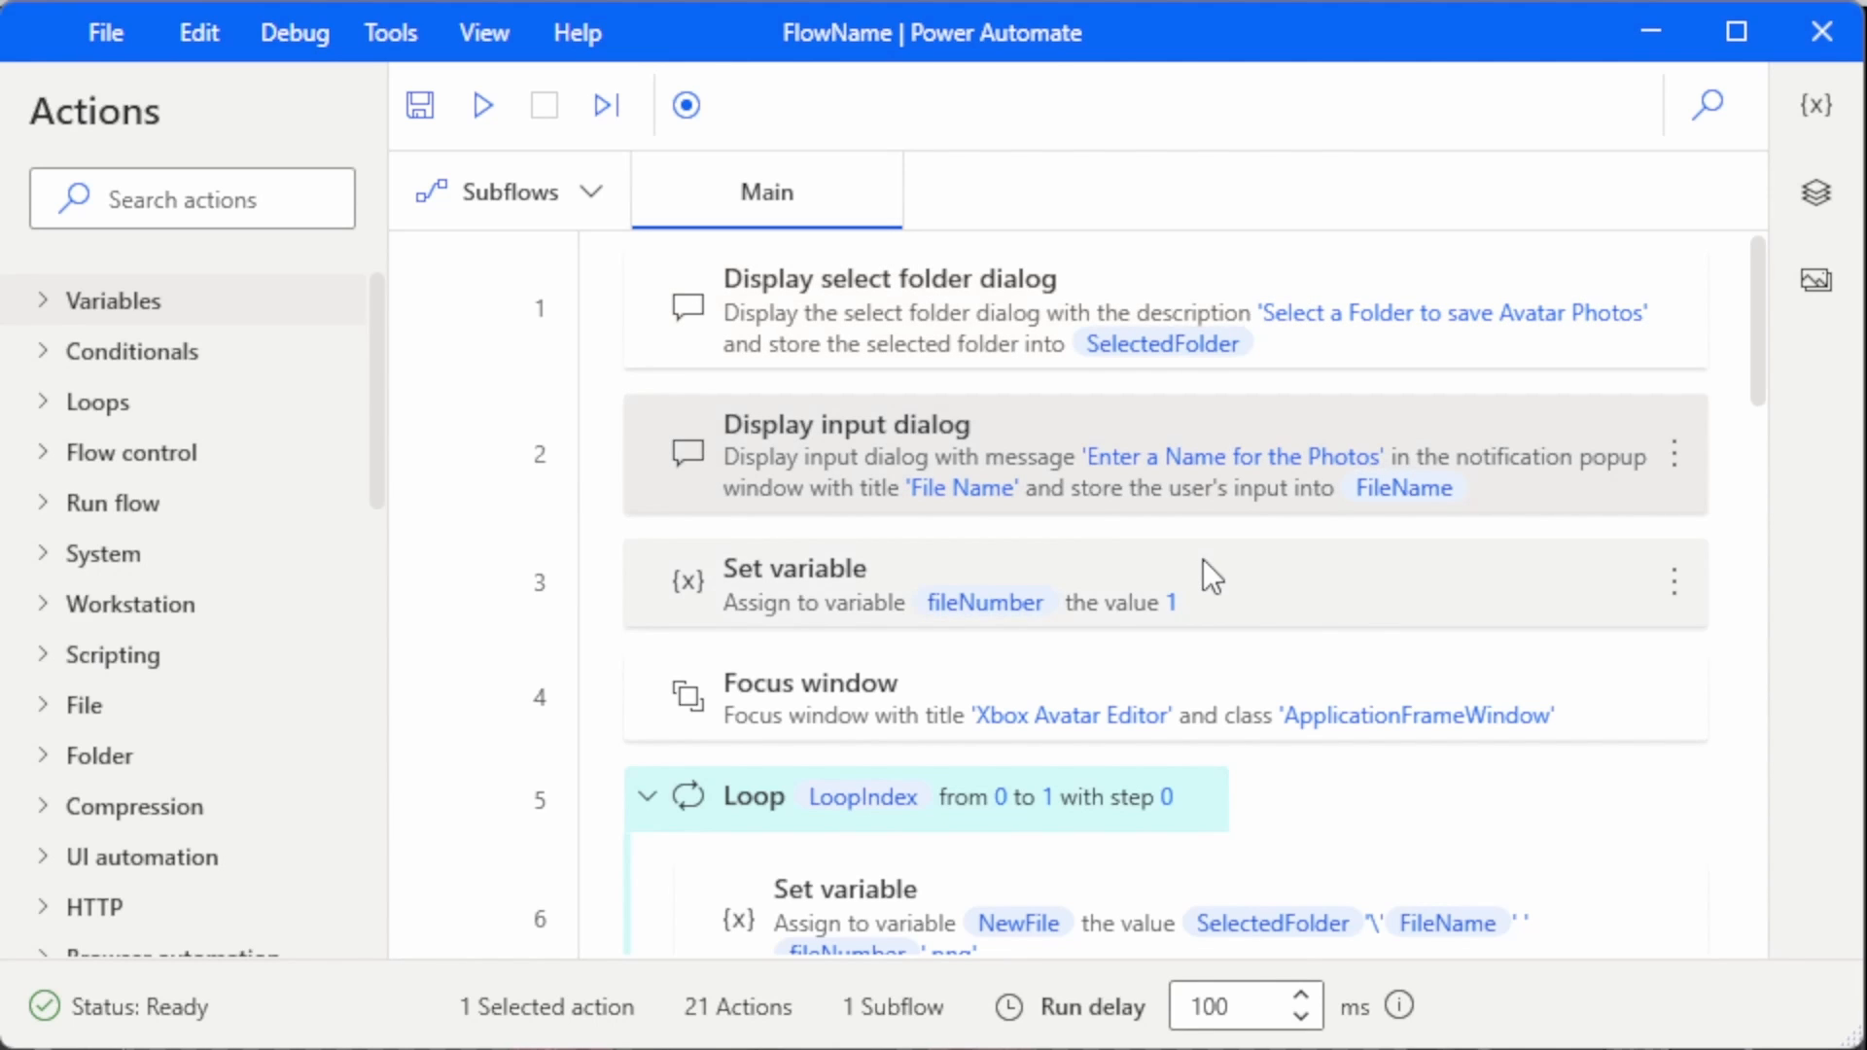
pyautogui.click(1206, 562)
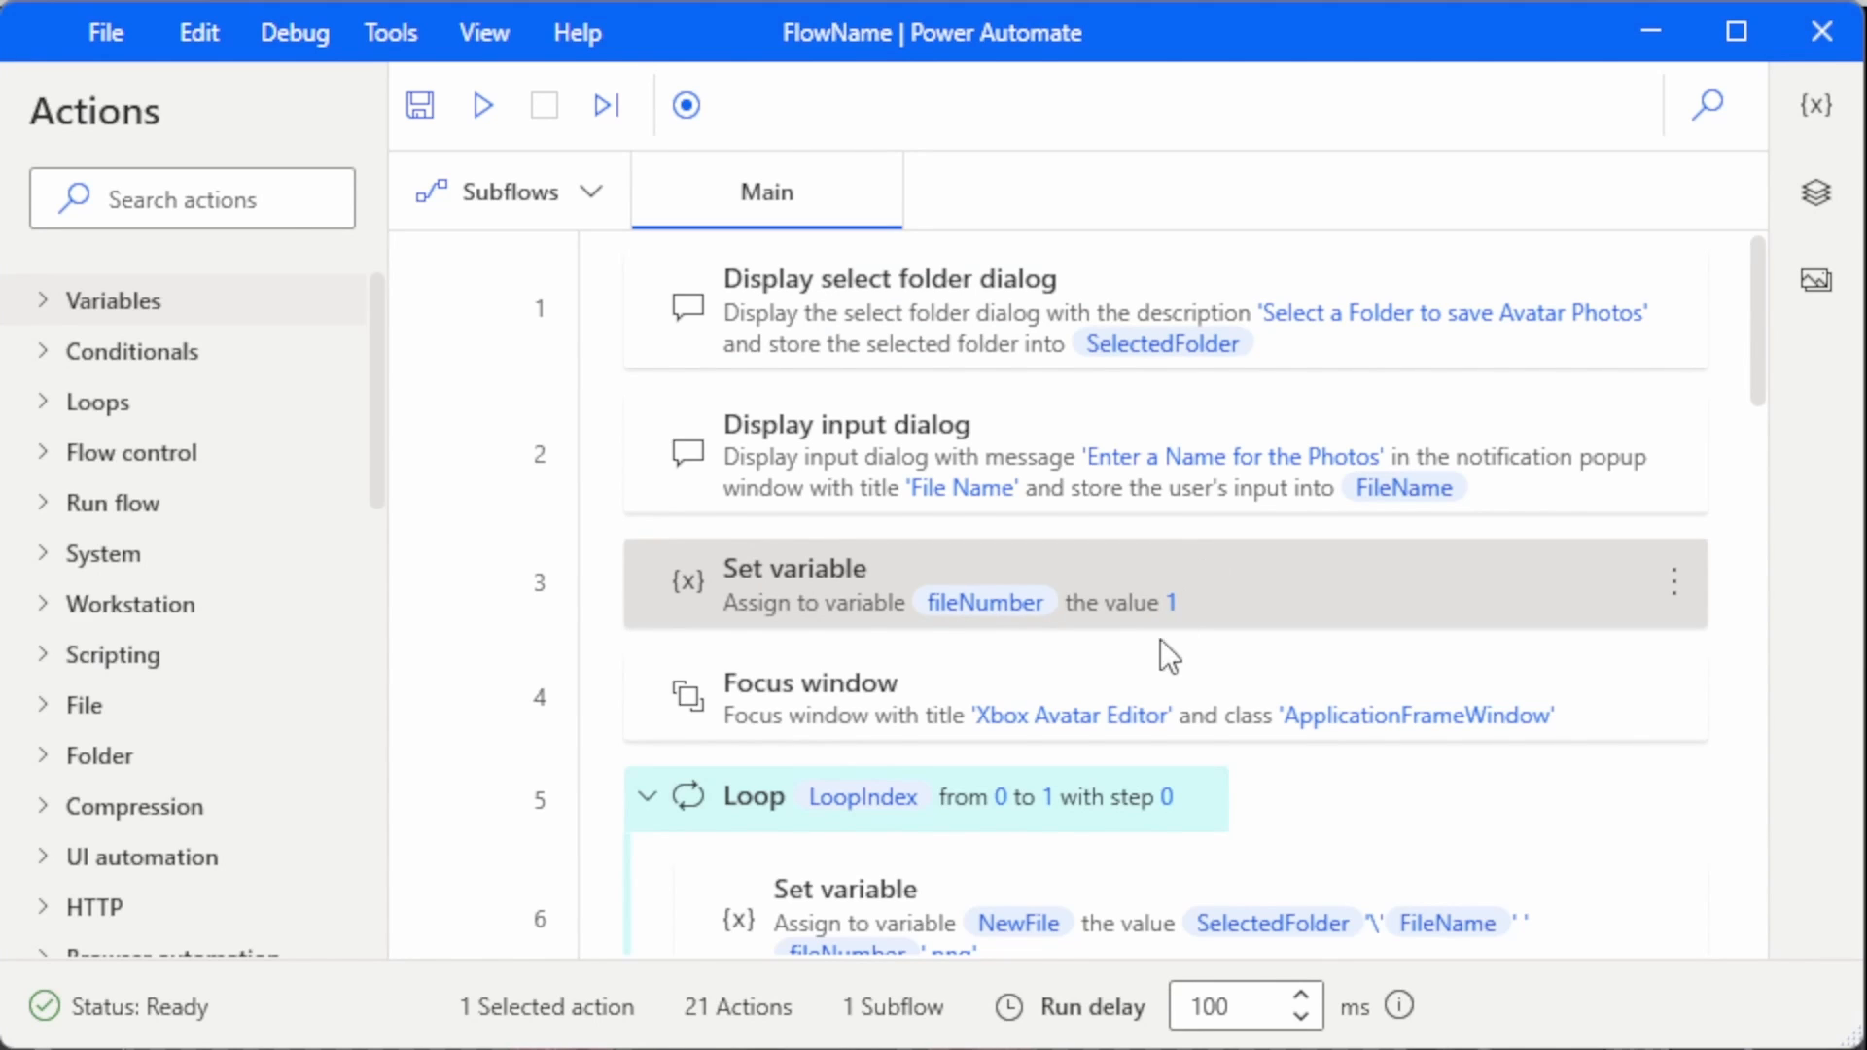
pyautogui.click(1142, 675)
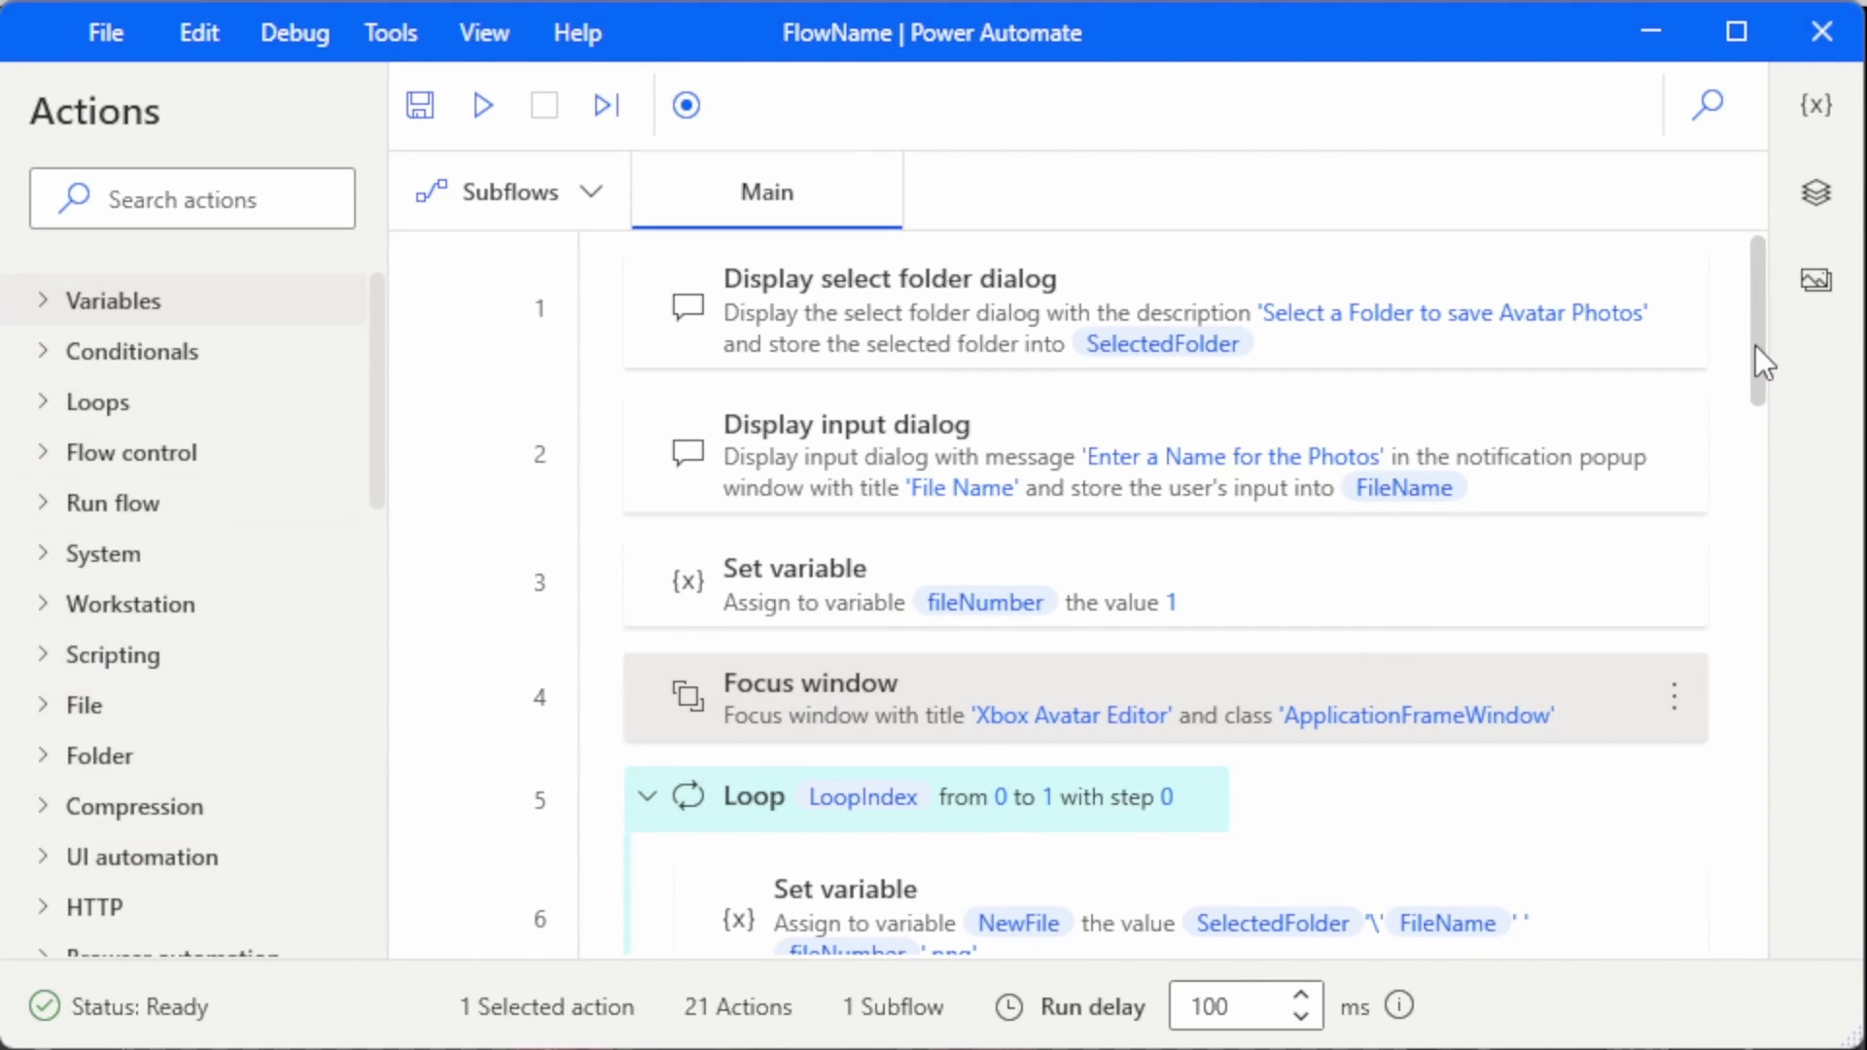
pyautogui.moveTo(1755, 354); pyautogui.dragTo(1749, 459)
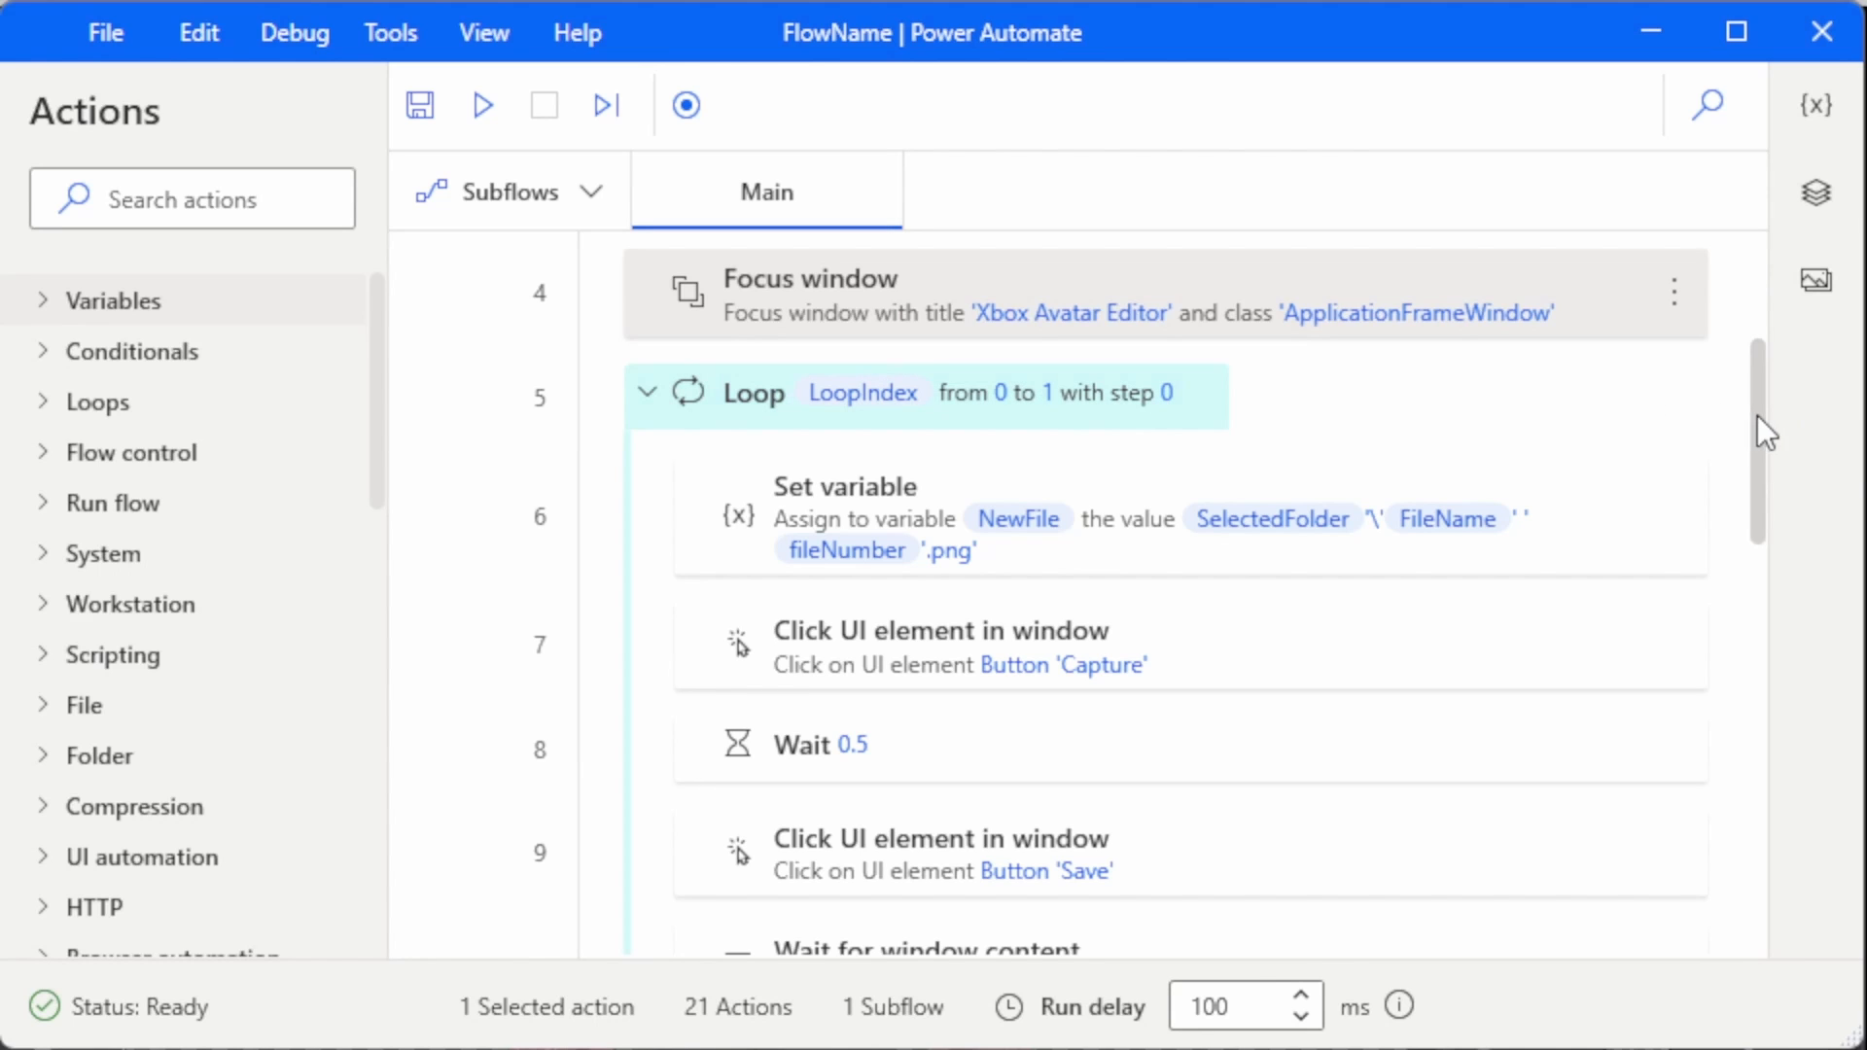
pyautogui.moveTo(1759, 417); pyautogui.dragTo(1766, 843)
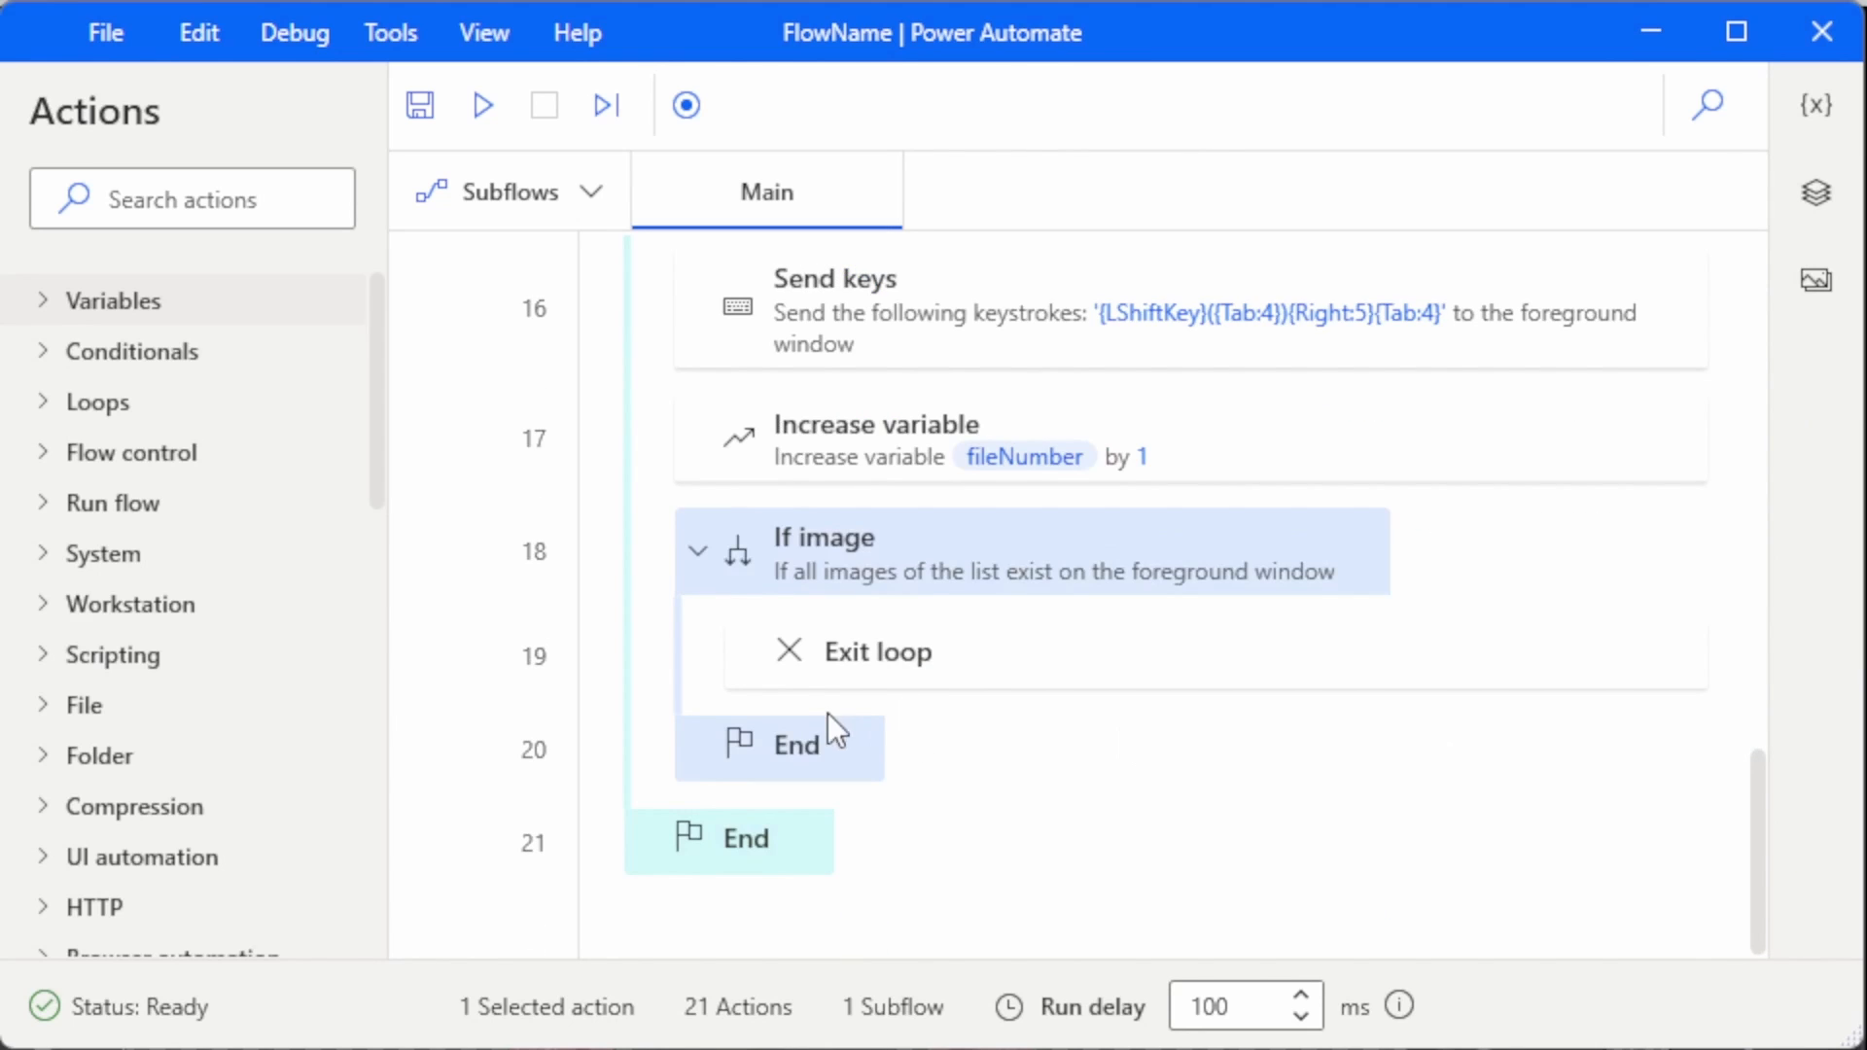
# - In the loop's If image action, preview PoseTimelineEnd and capture an image of the slider knob at the end of the avatar's pose timeline
pyautogui.doubleClick(1047, 546)
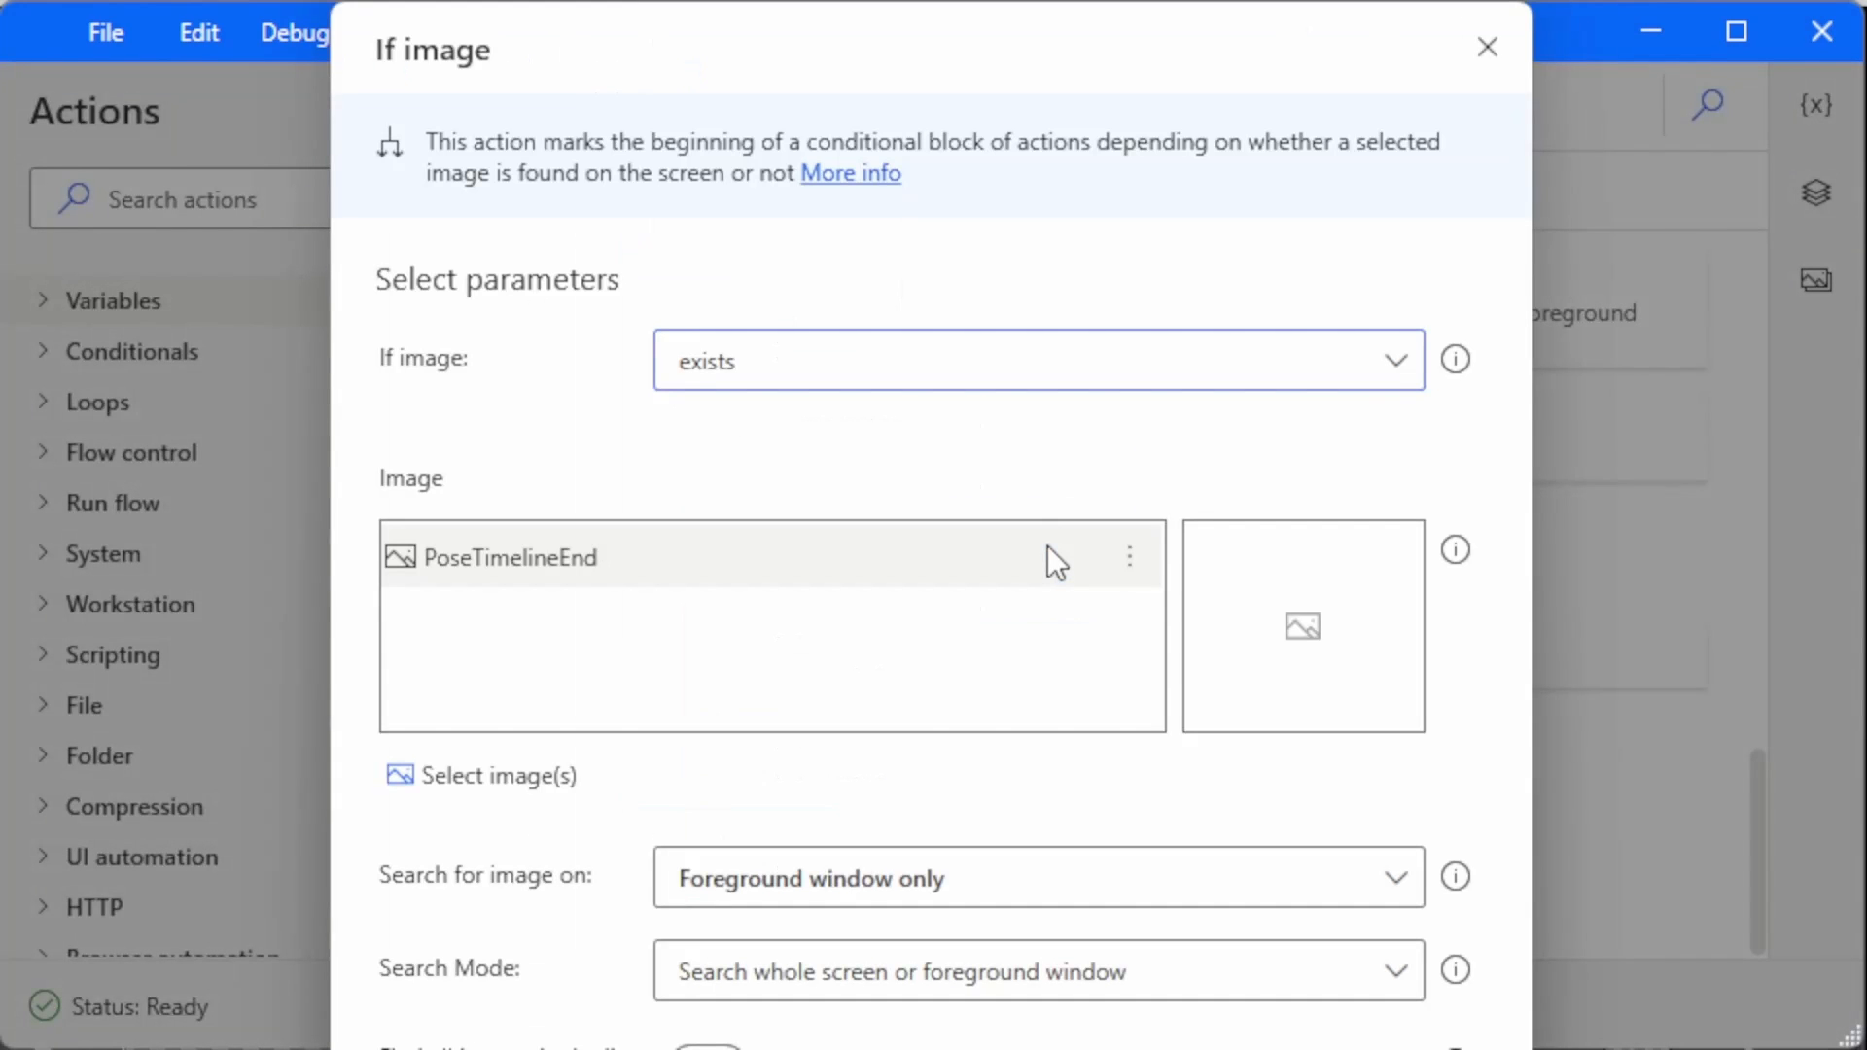
pyautogui.click(976, 556)
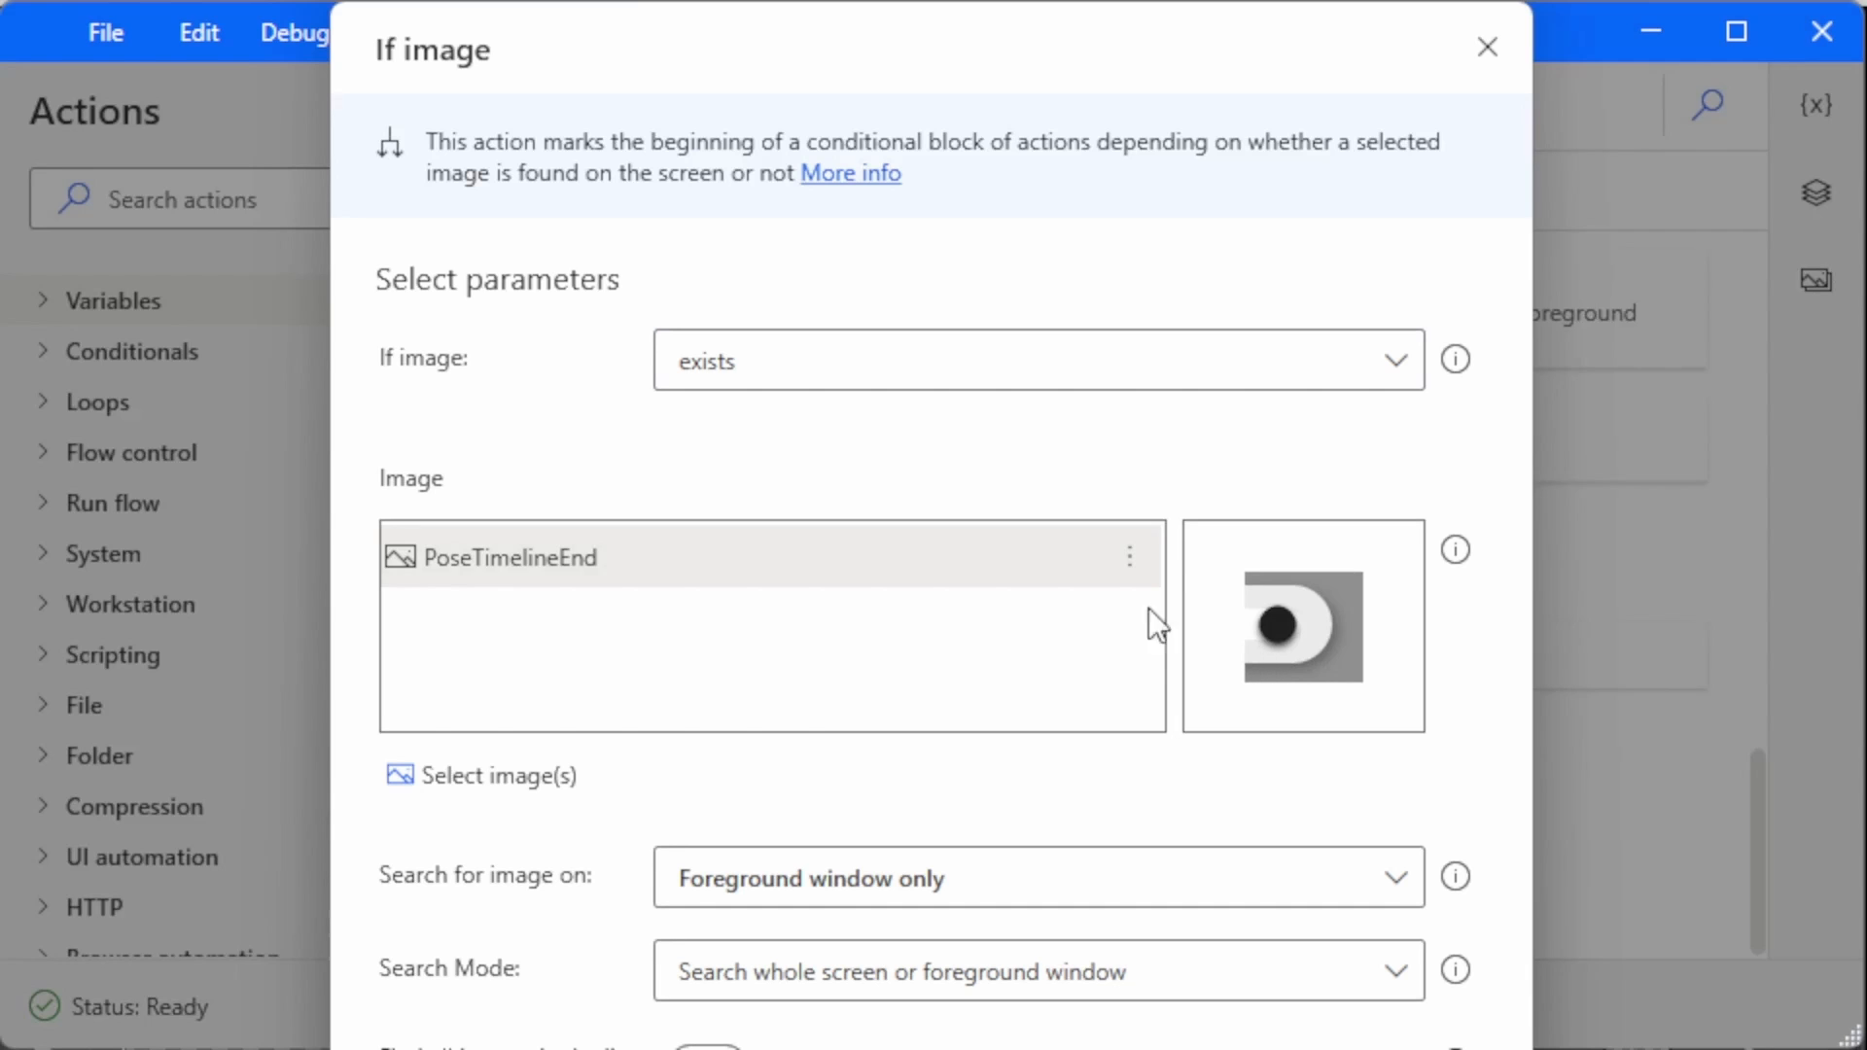
pyautogui.click(476, 774)
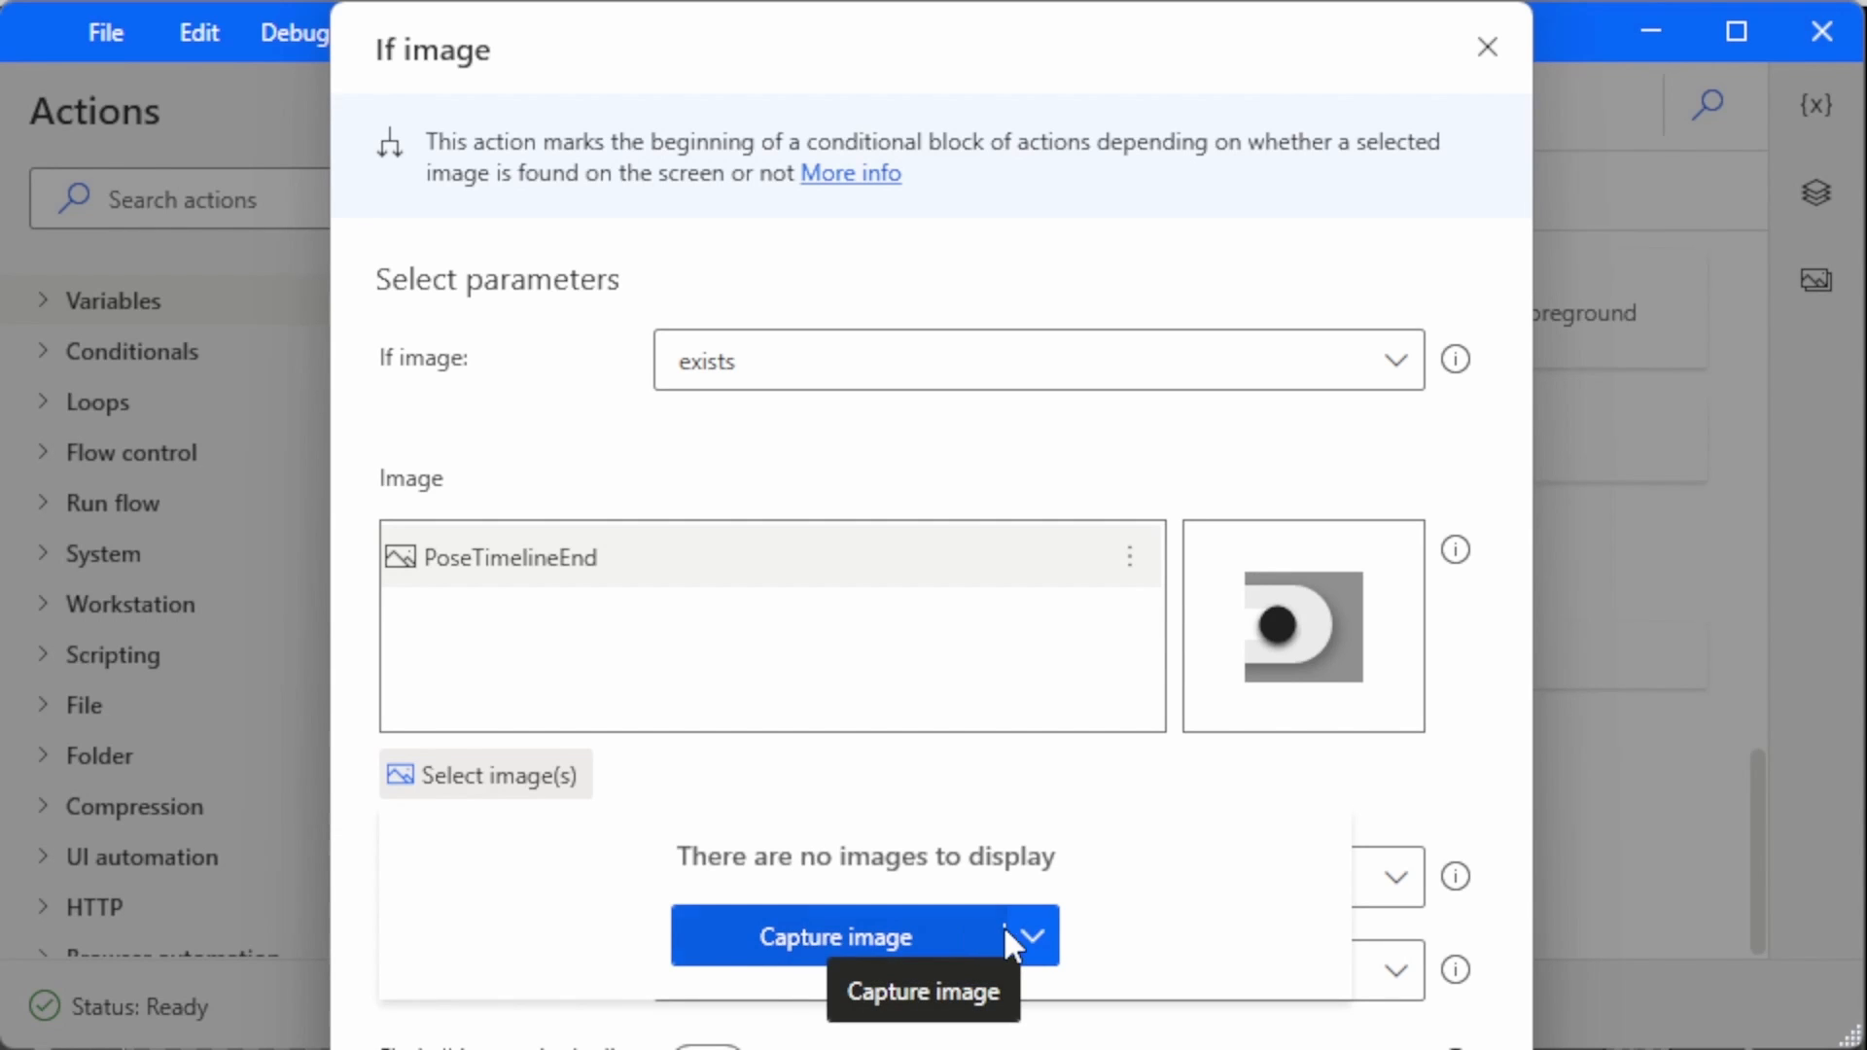
pyautogui.click(1030, 929)
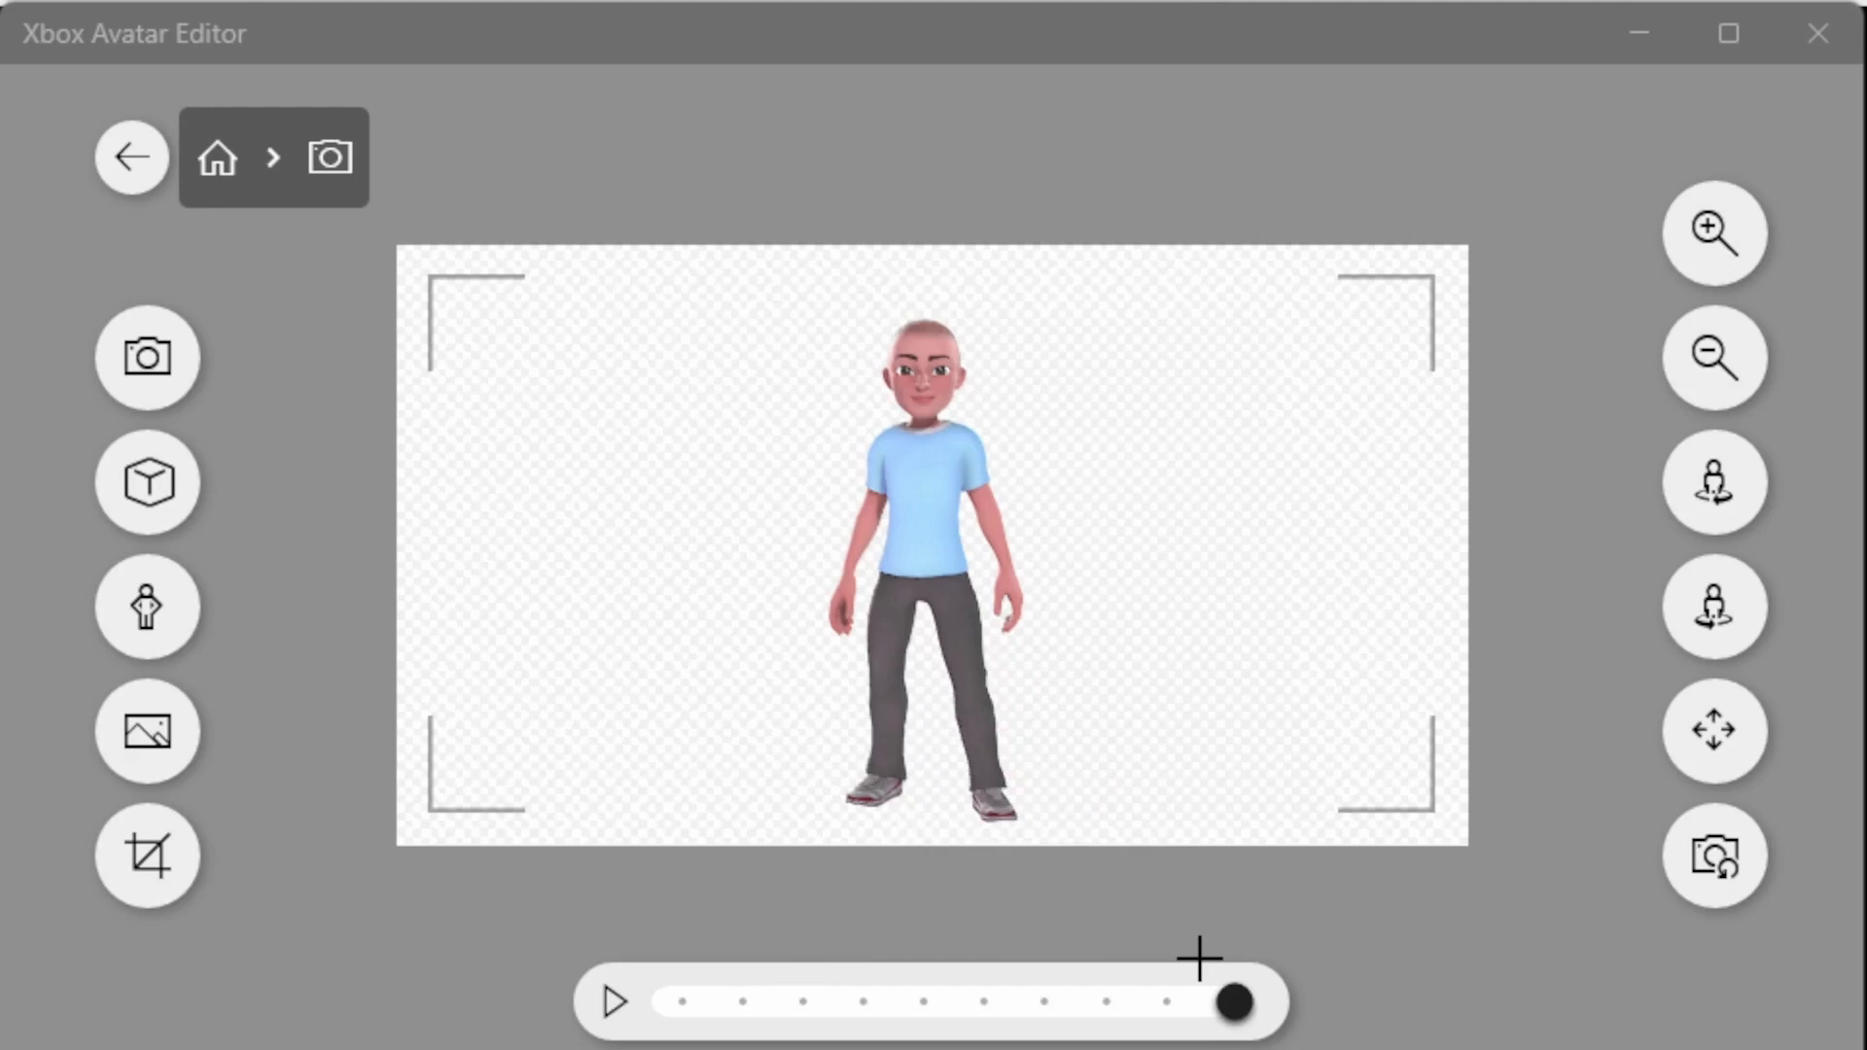
pyautogui.moveTo(1201, 959); pyautogui.dragTo(1324, 1039)
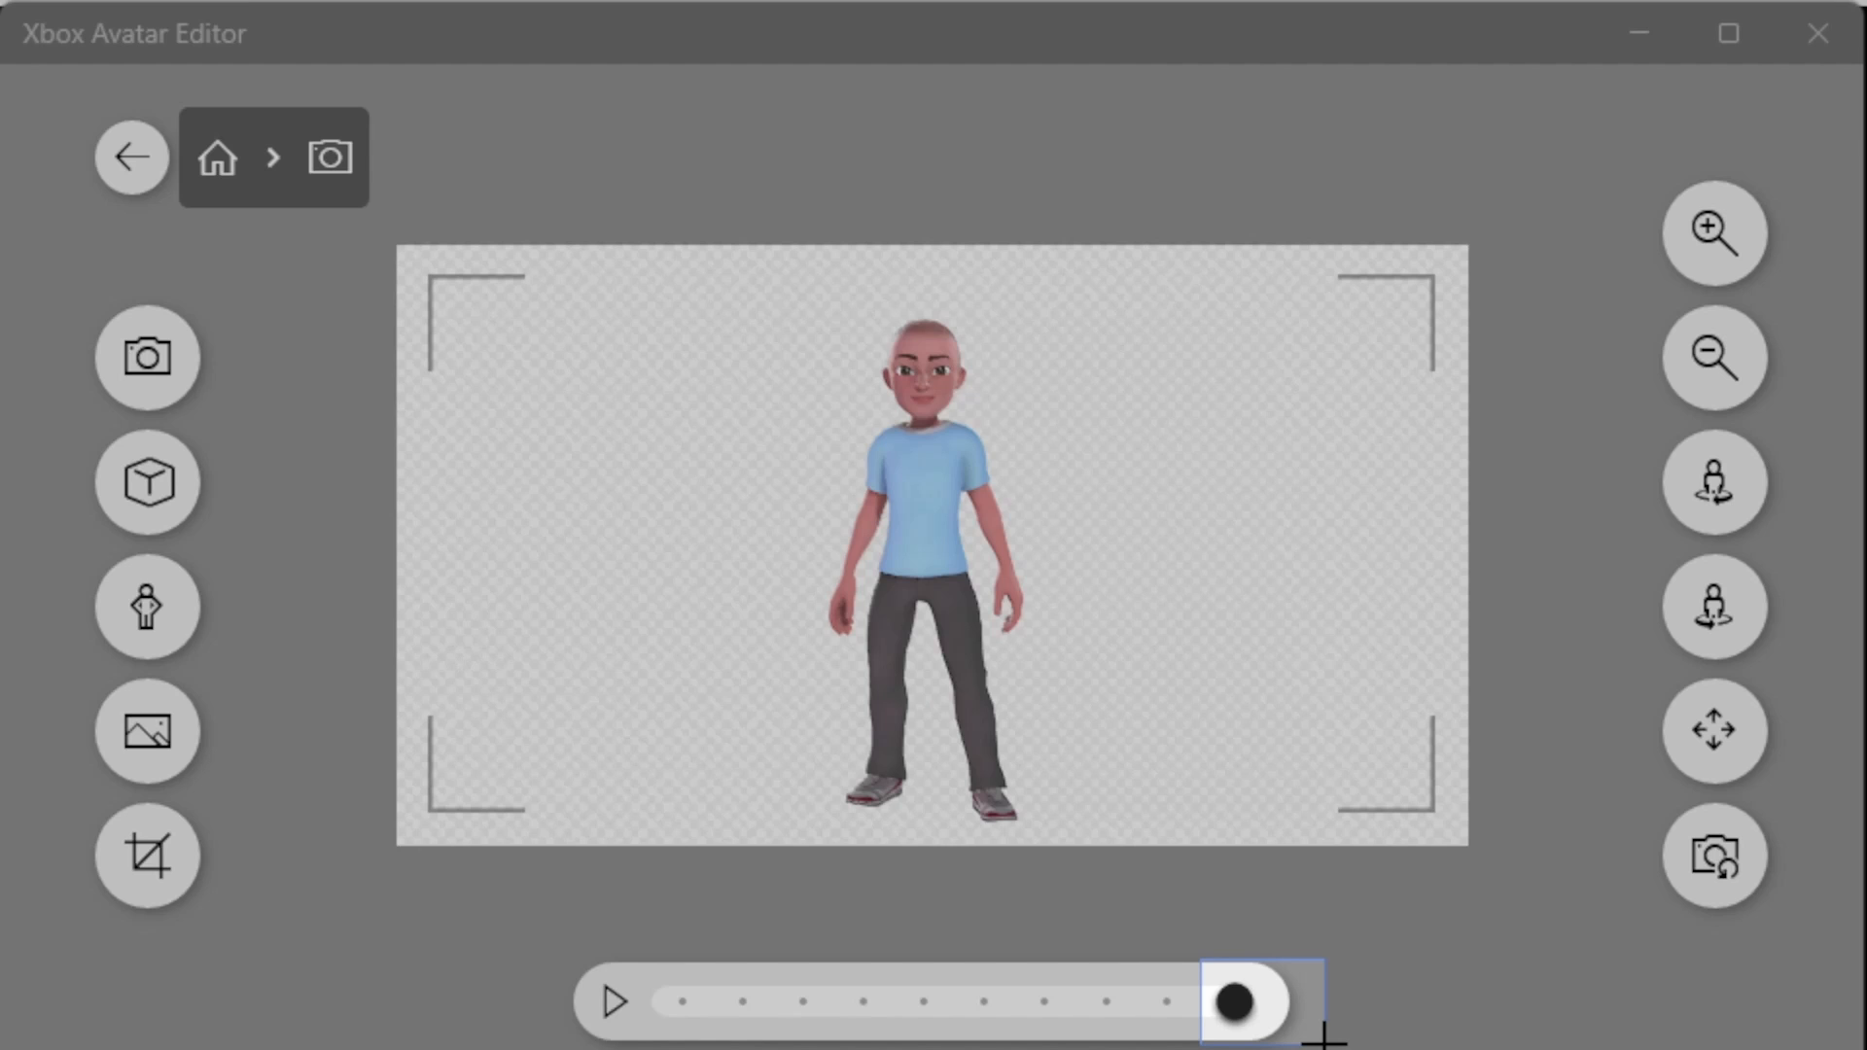
pyautogui.moveTo(1324, 1039); pyautogui.dragTo(1326, 1039)
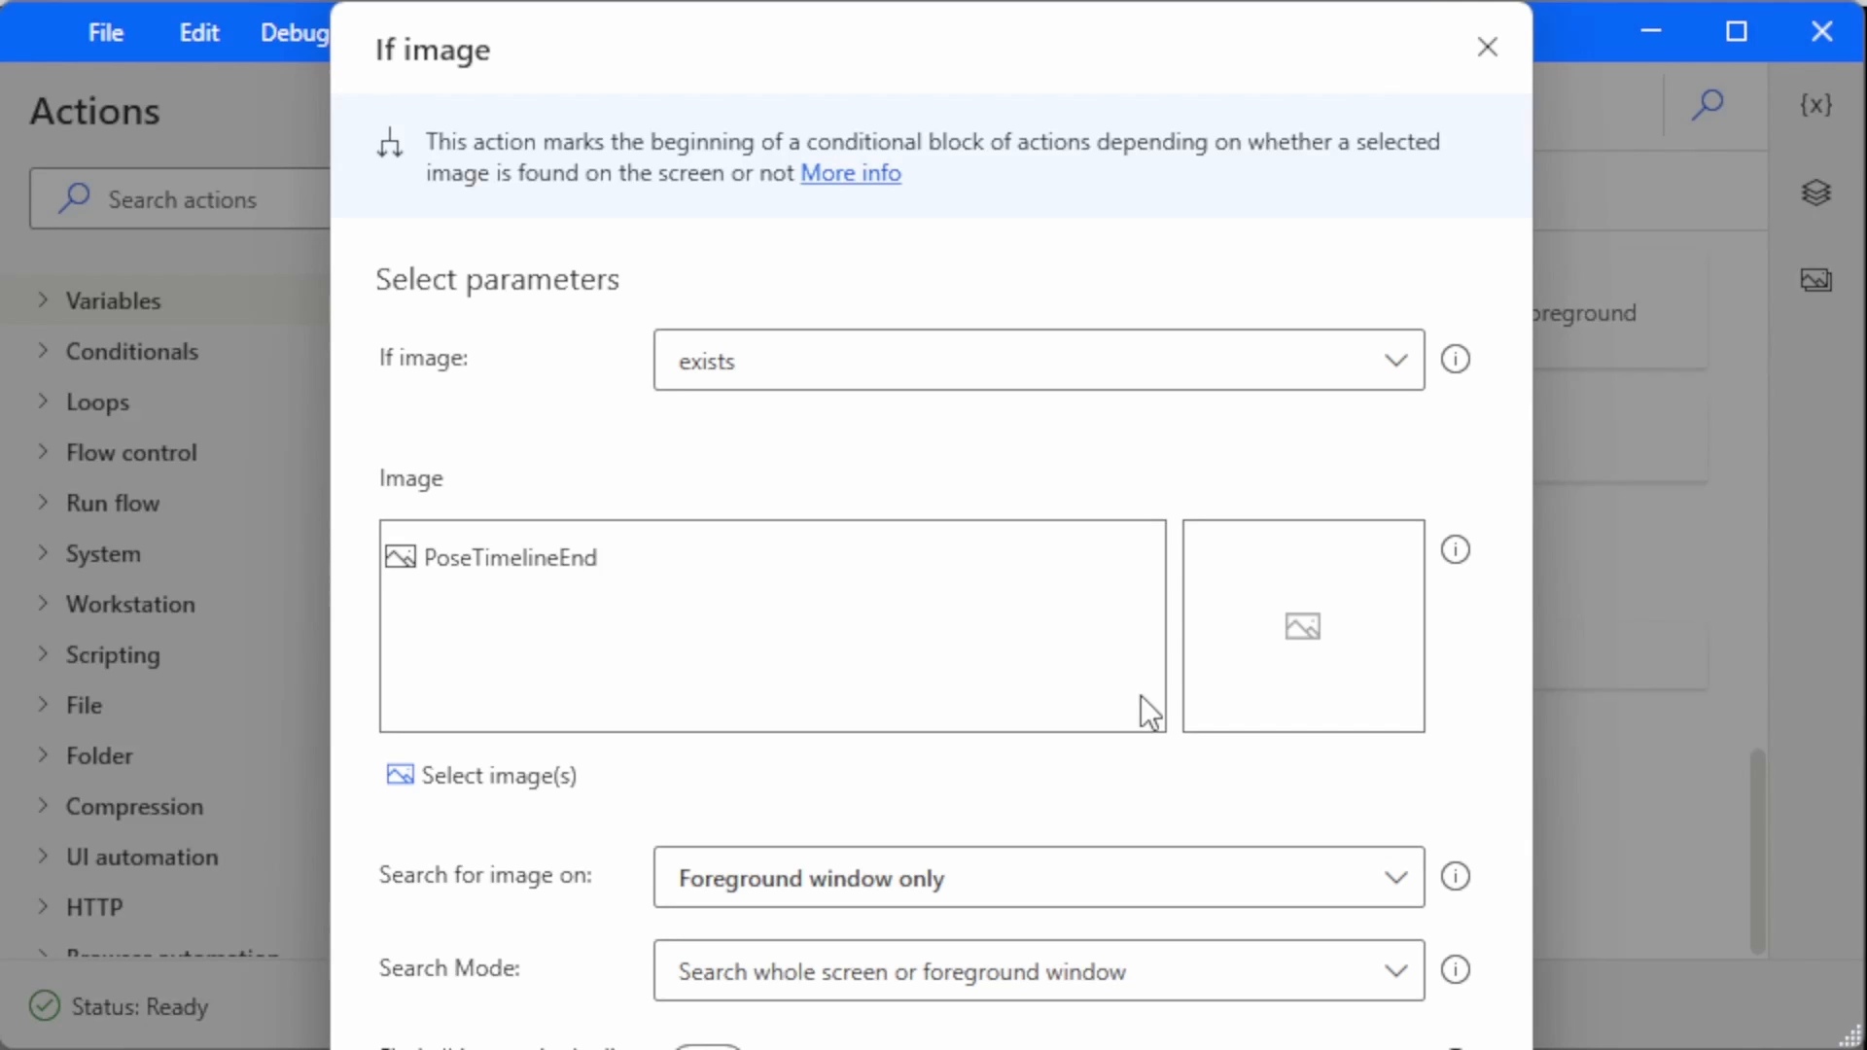
# - Preview the PoseTimelineEnd image in the If image action's settings and close them without saving
pyautogui.click(720, 562)
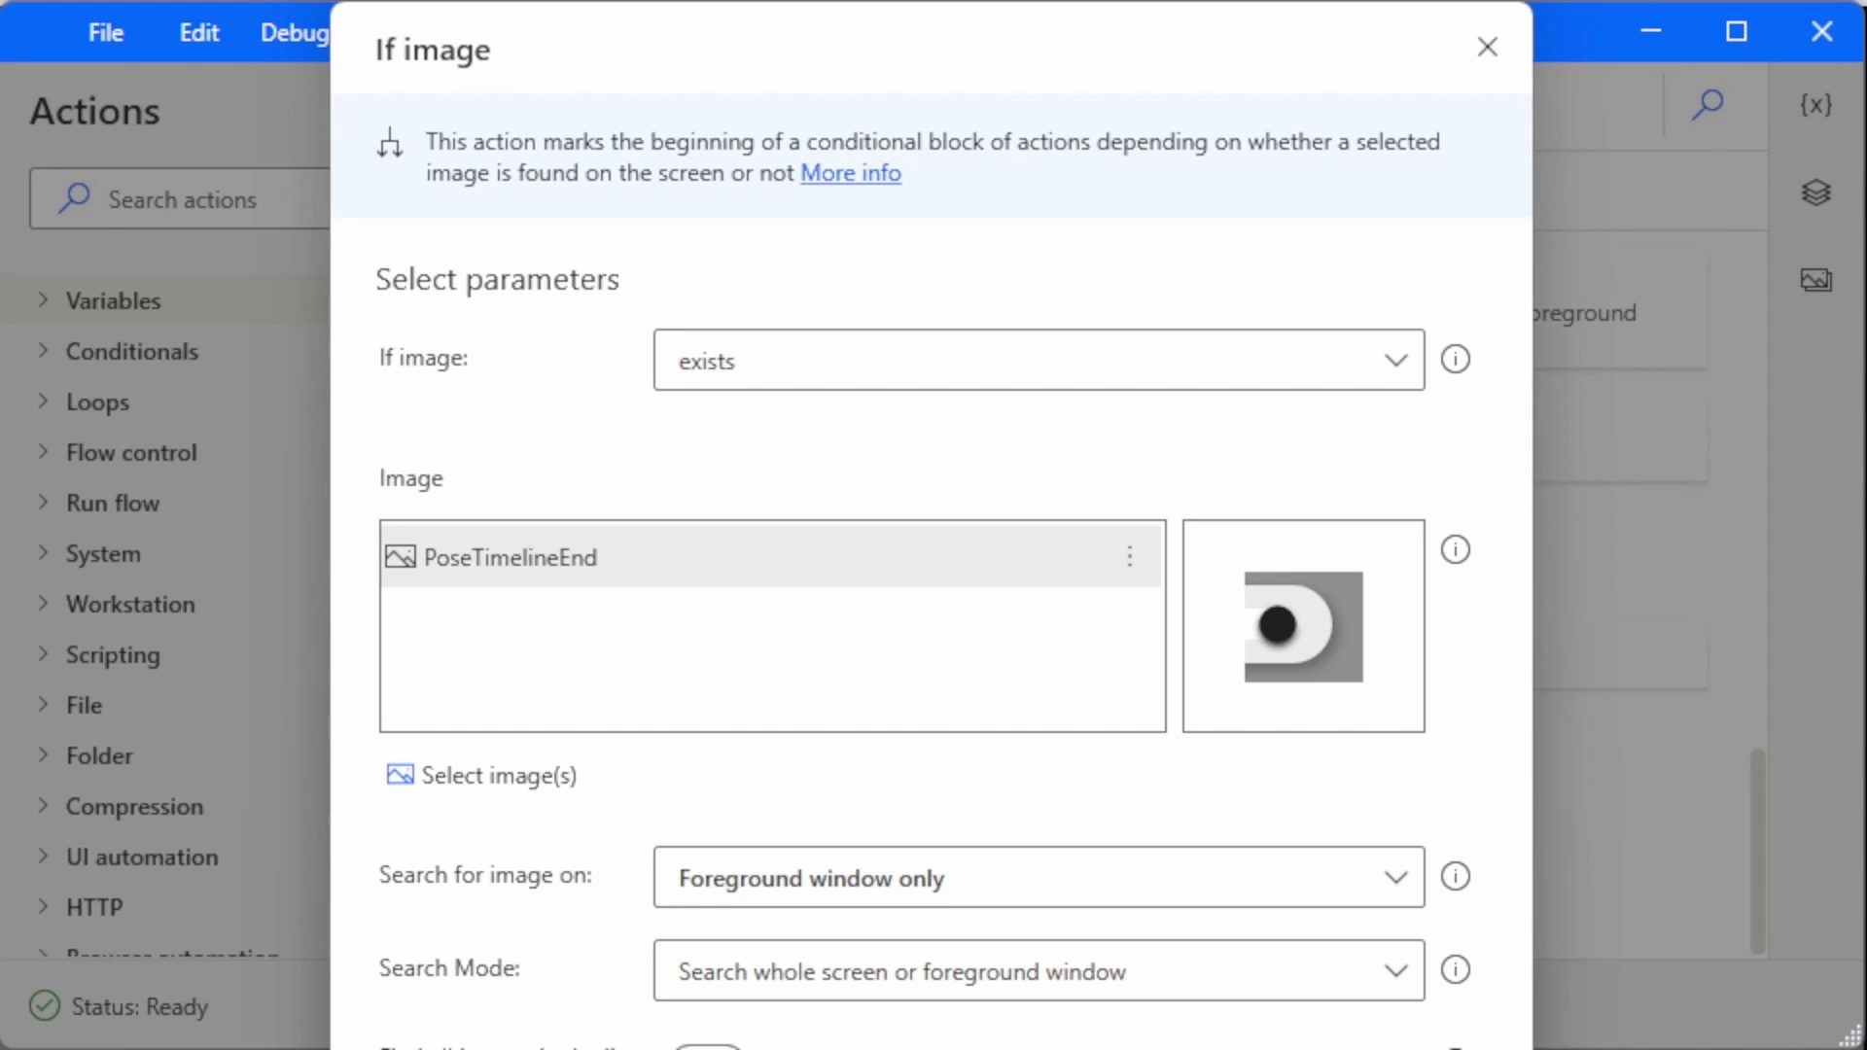
pyautogui.press('Escape')
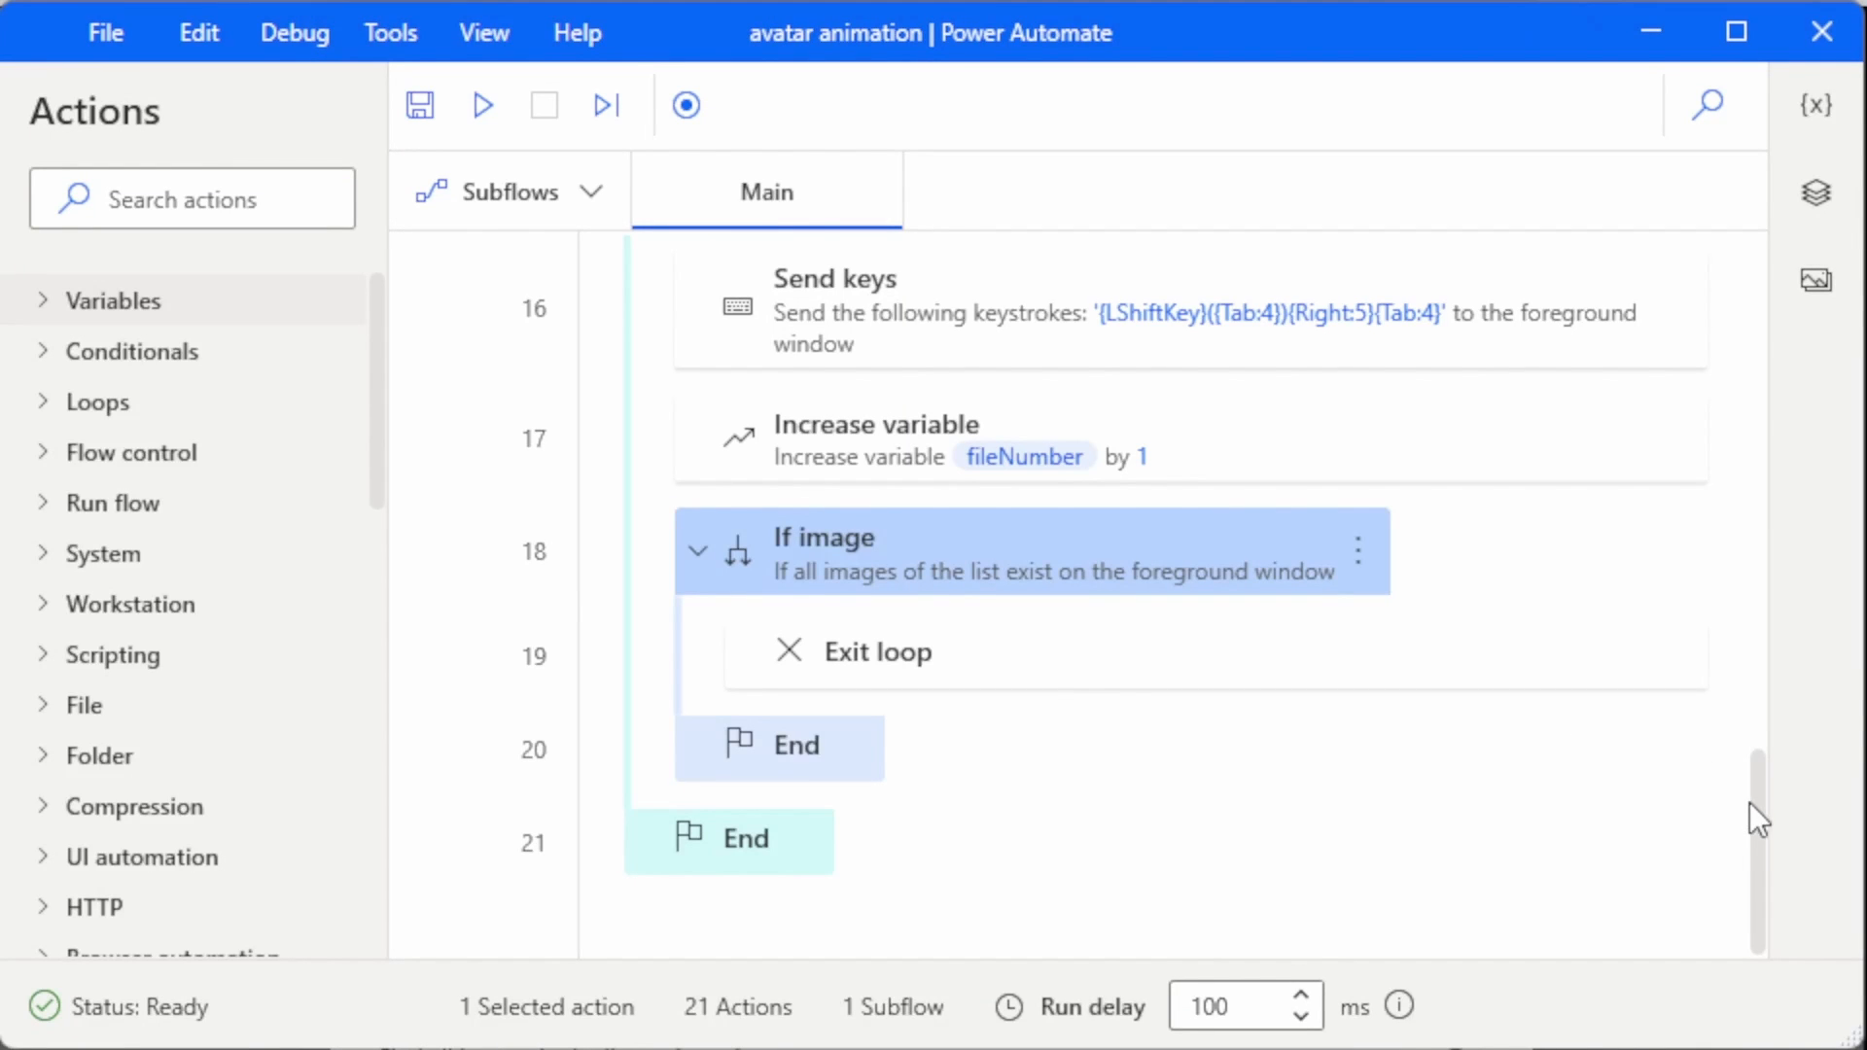
# - Review the loop's actions in order, from building the NewFile path through capturing and saving the frame to the Exit loop condition
pyautogui.moveTo(1759, 814); pyautogui.dragTo(1755, 435)
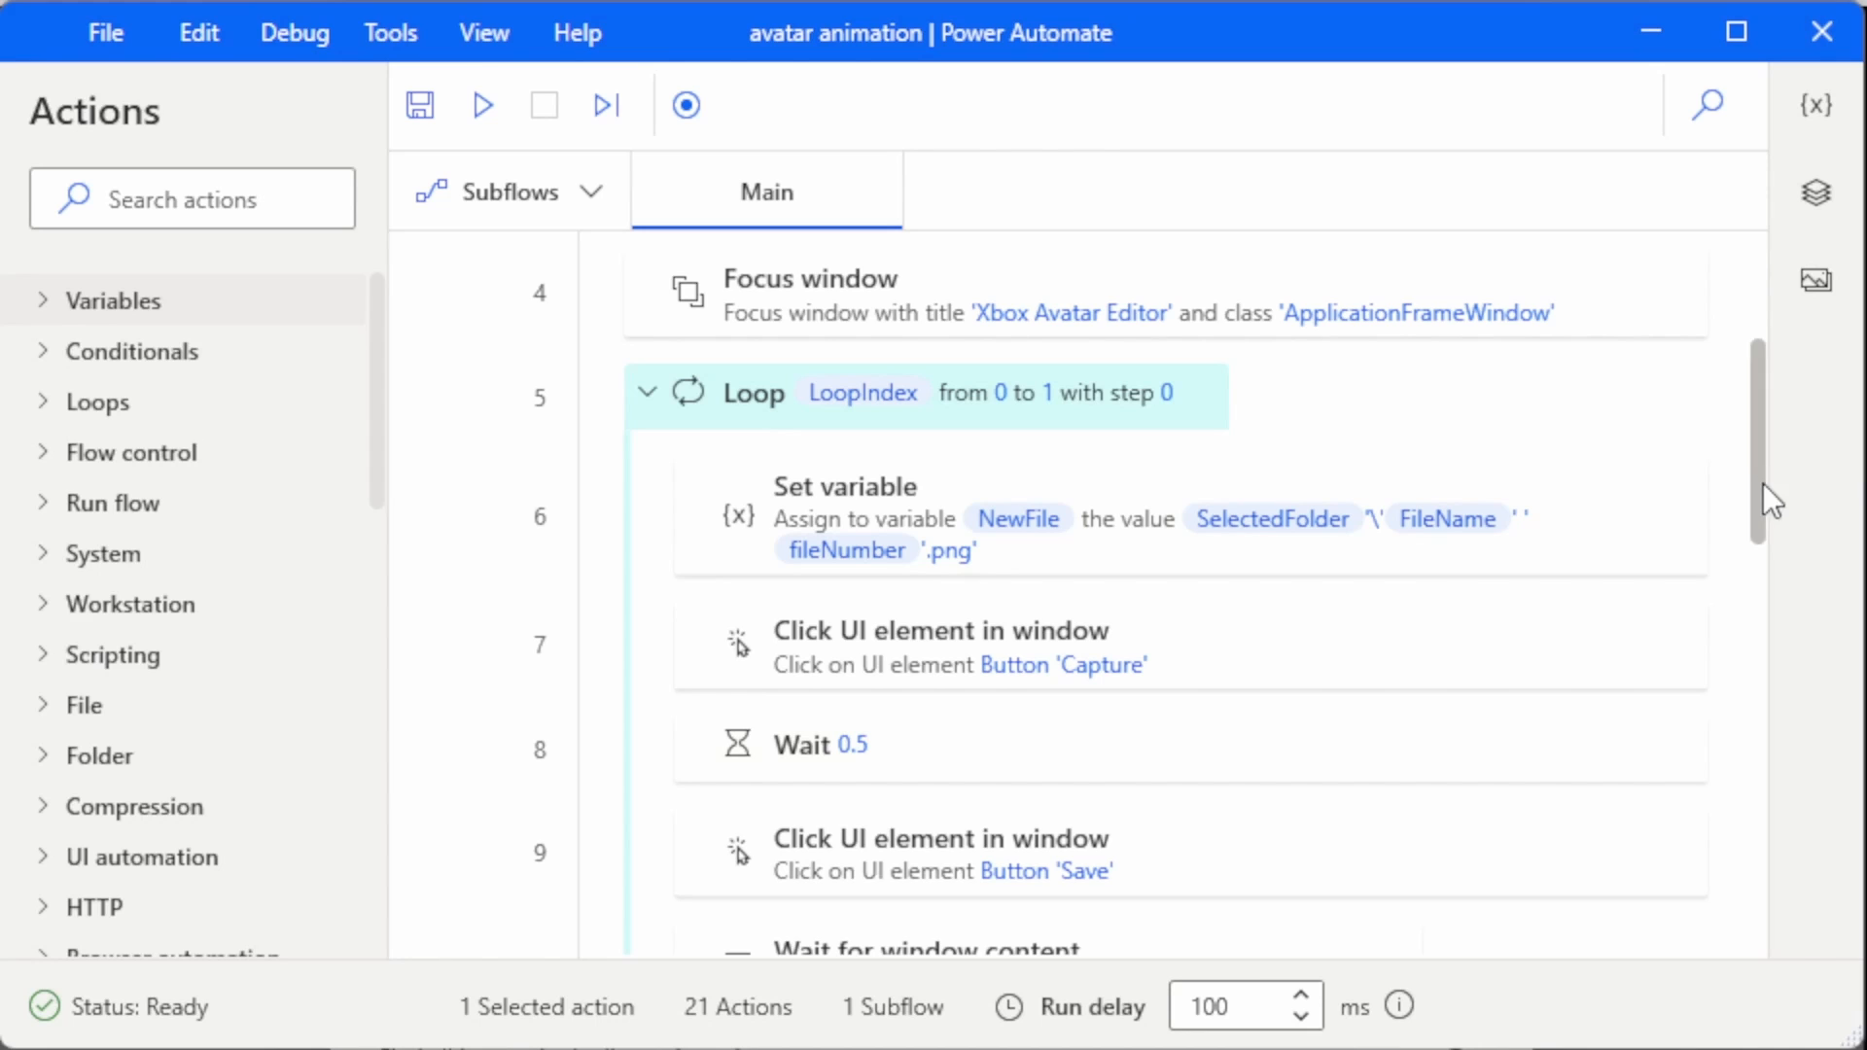
pyautogui.moveTo(1765, 482); pyautogui.dragTo(1735, 597)
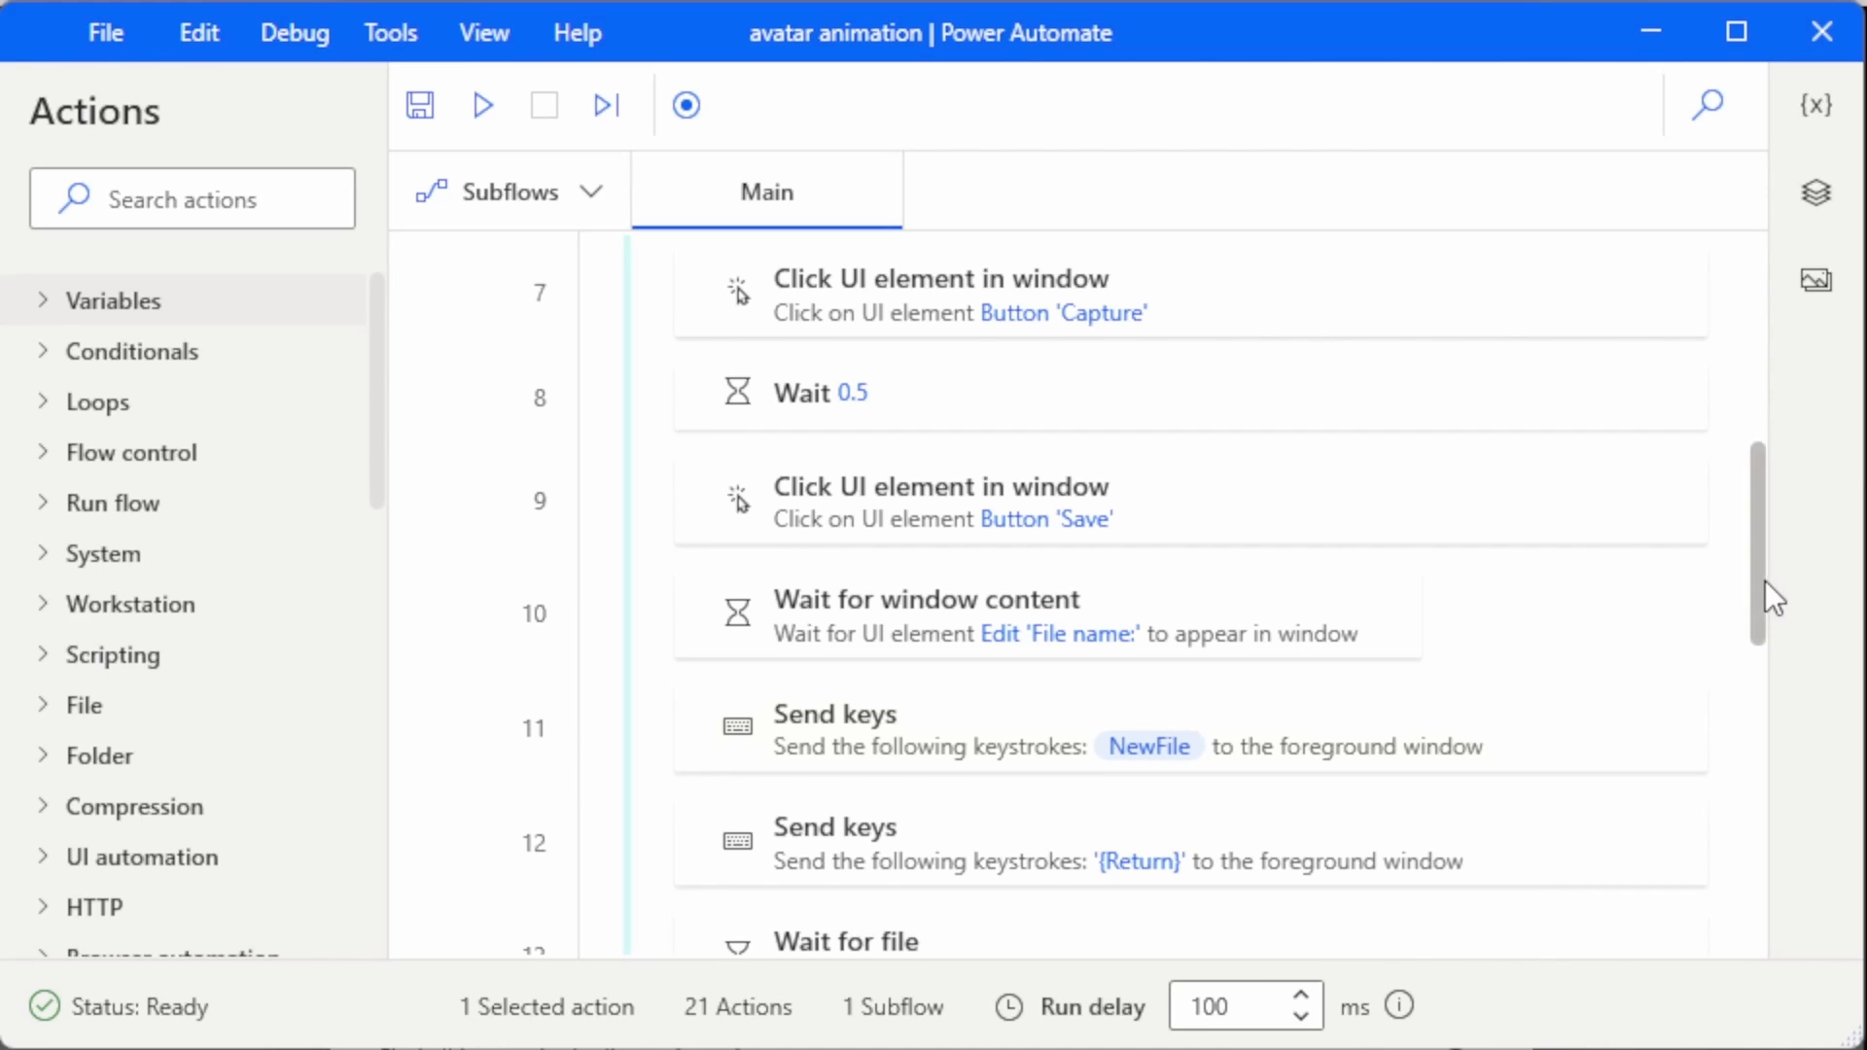
pyautogui.moveTo(1765, 581); pyautogui.dragTo(1758, 622)
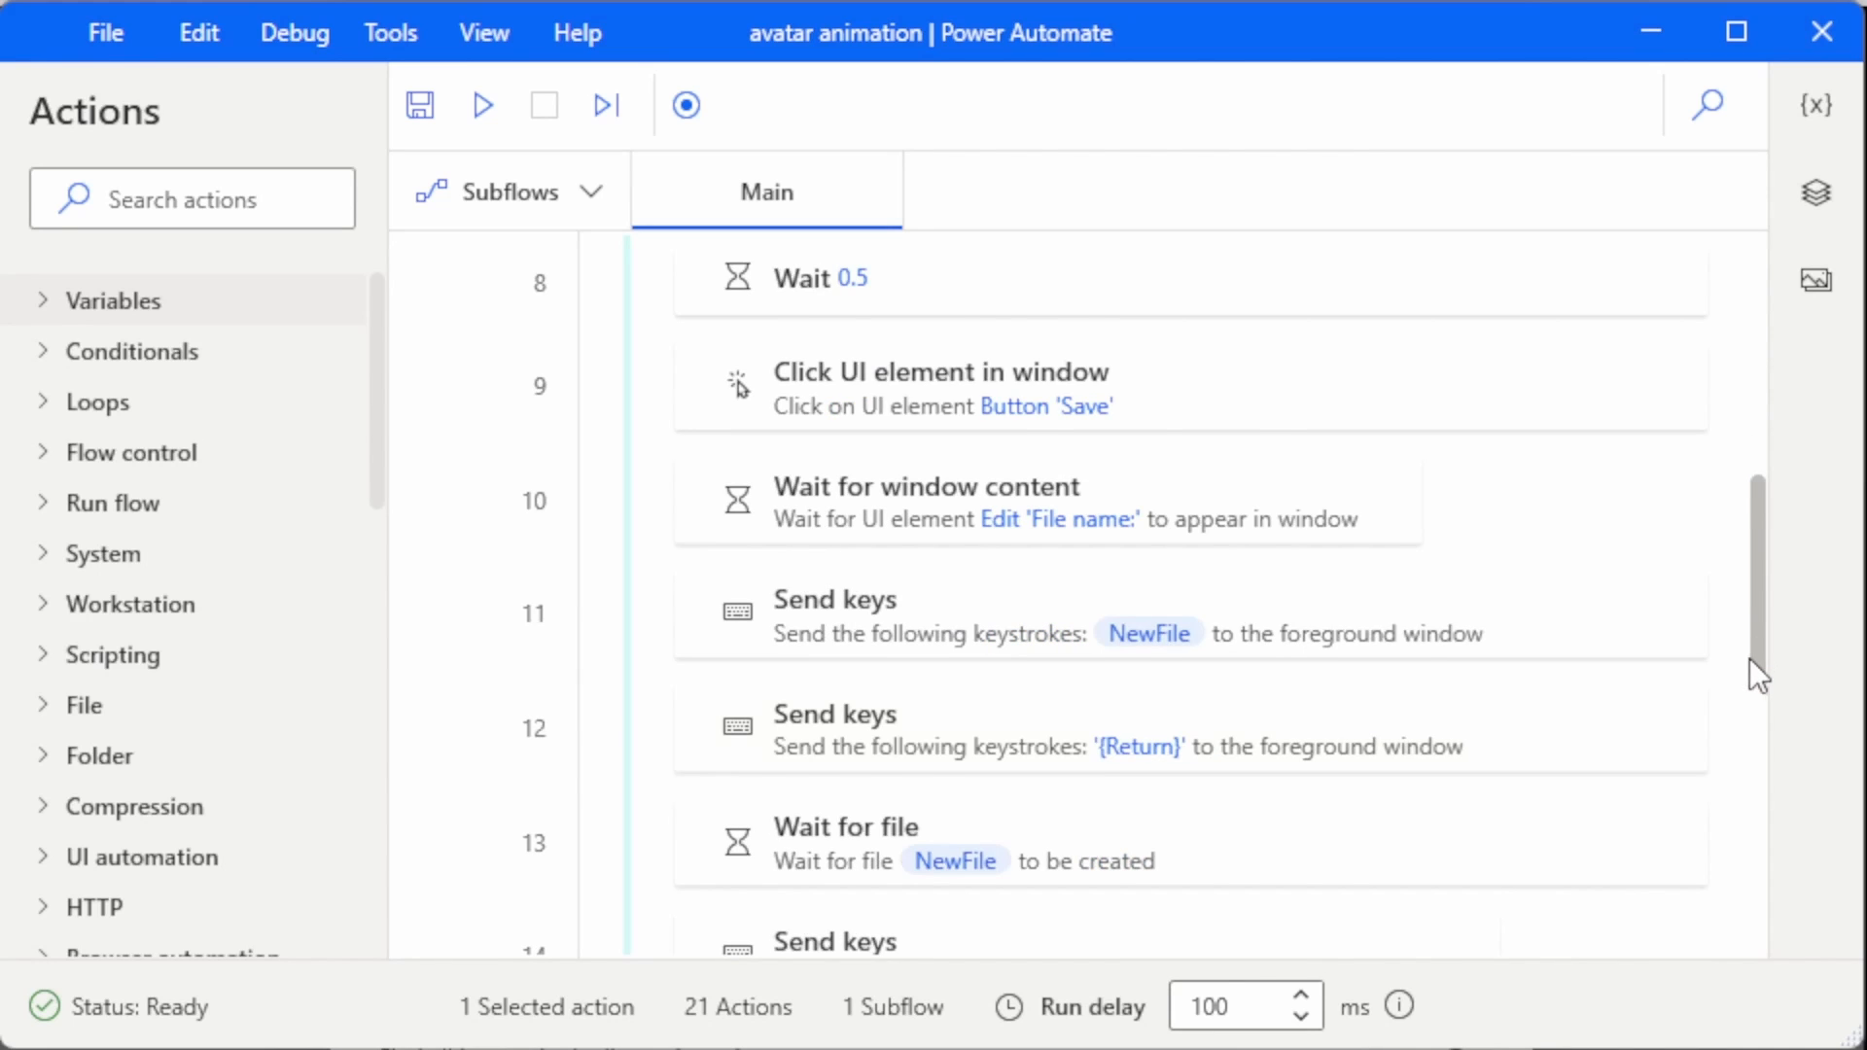
pyautogui.scroll(-1, 1749, 657)
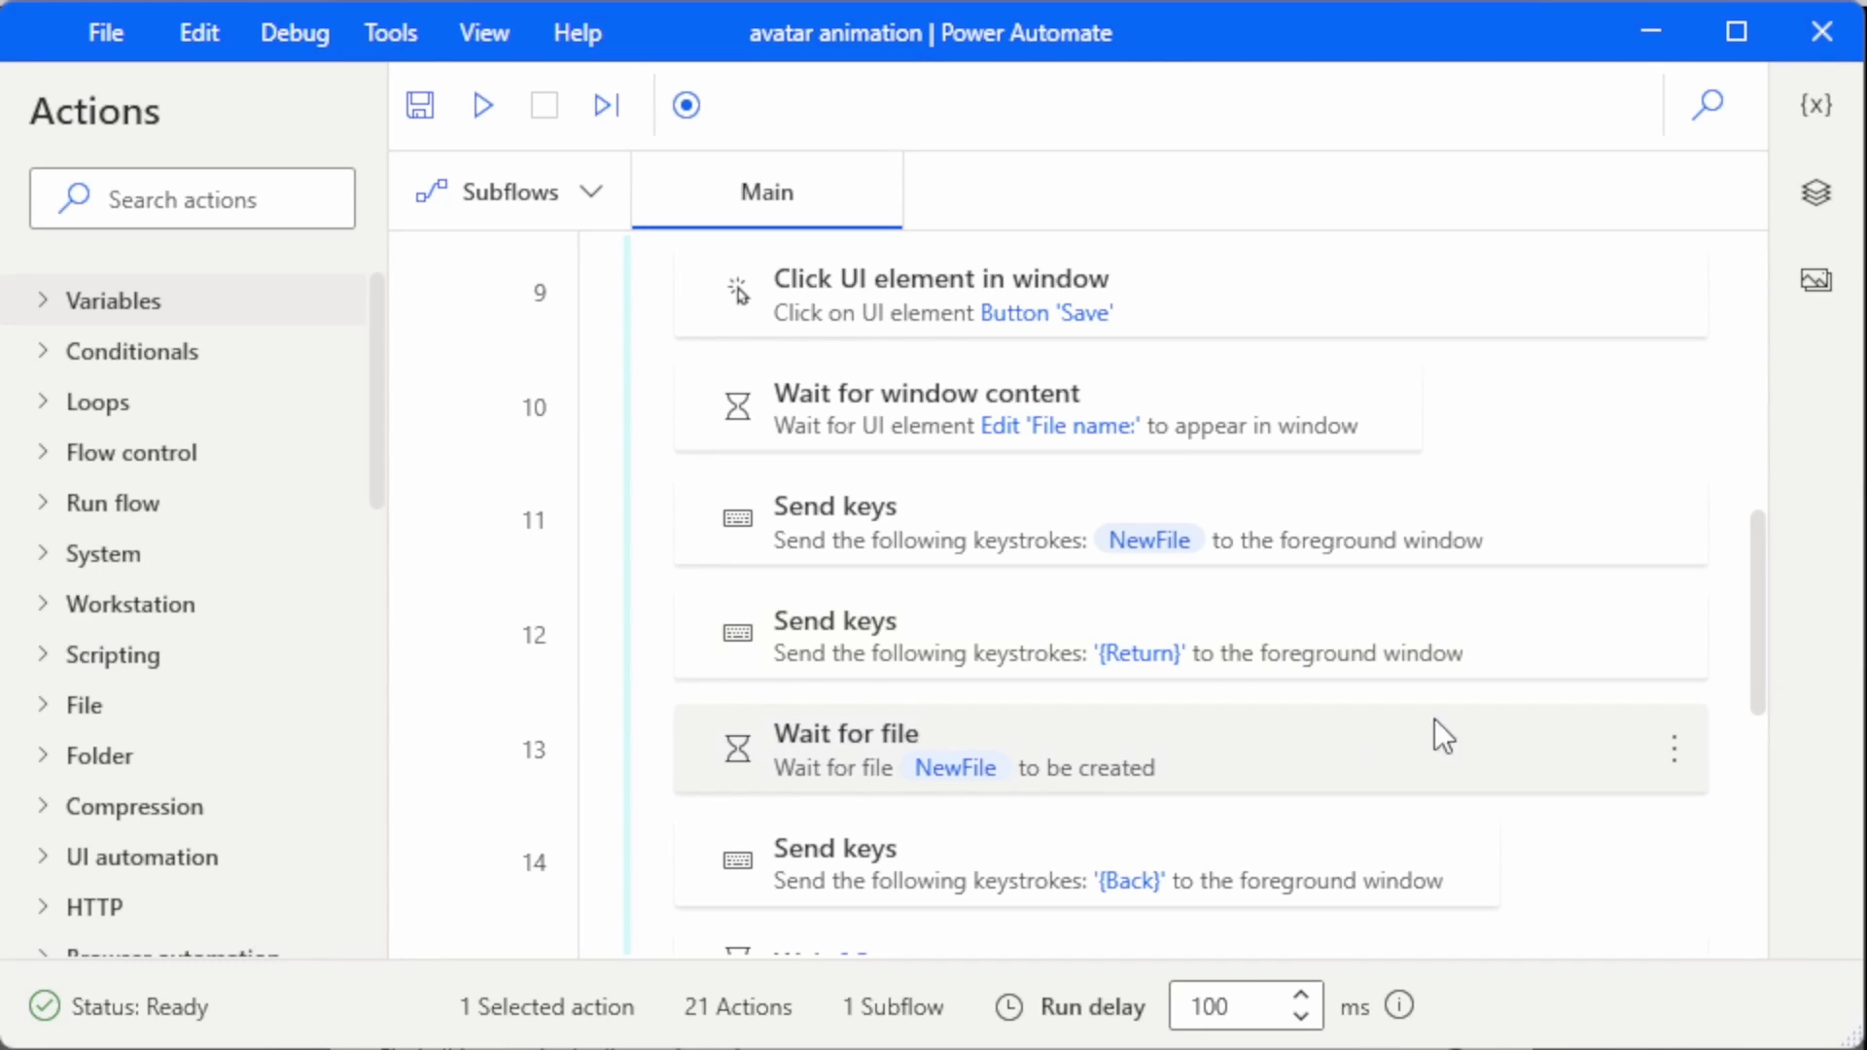
pyautogui.moveTo(1765, 645); pyautogui.dragTo(1754, 728)
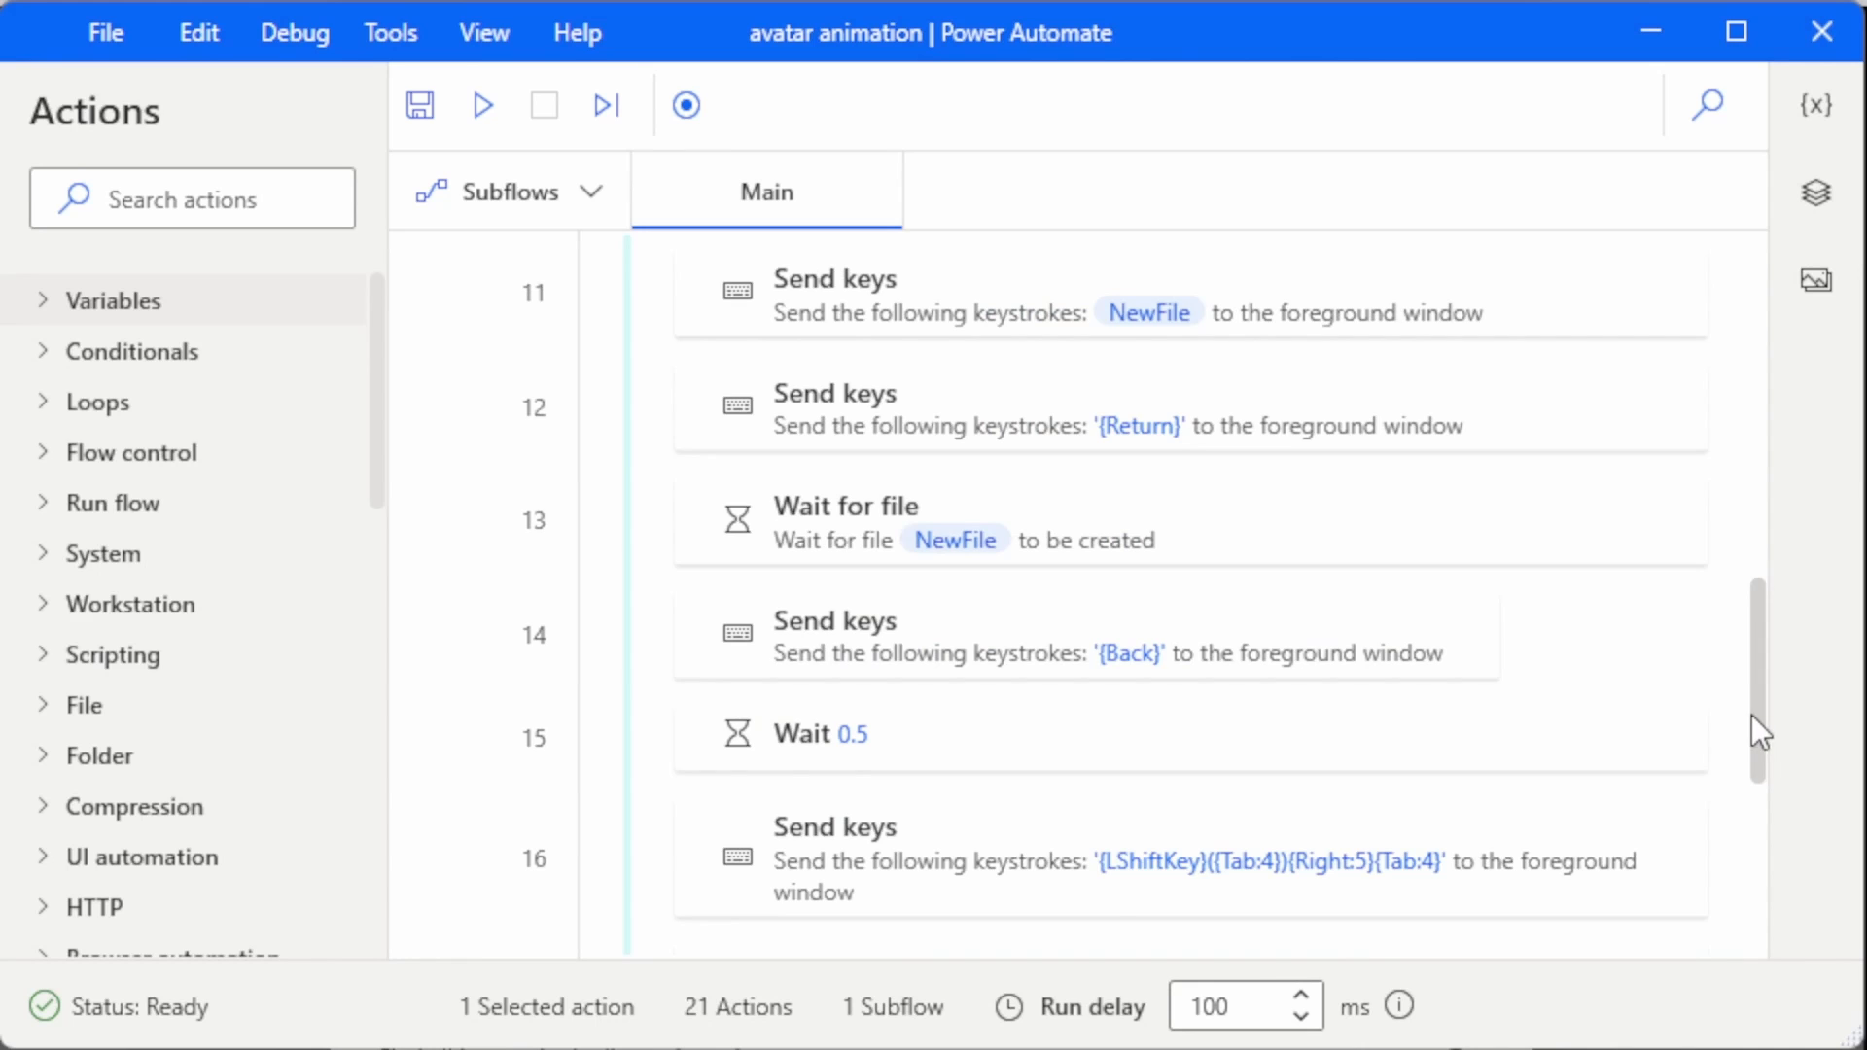
pyautogui.moveTo(1753, 715); pyautogui.dragTo(1741, 838)
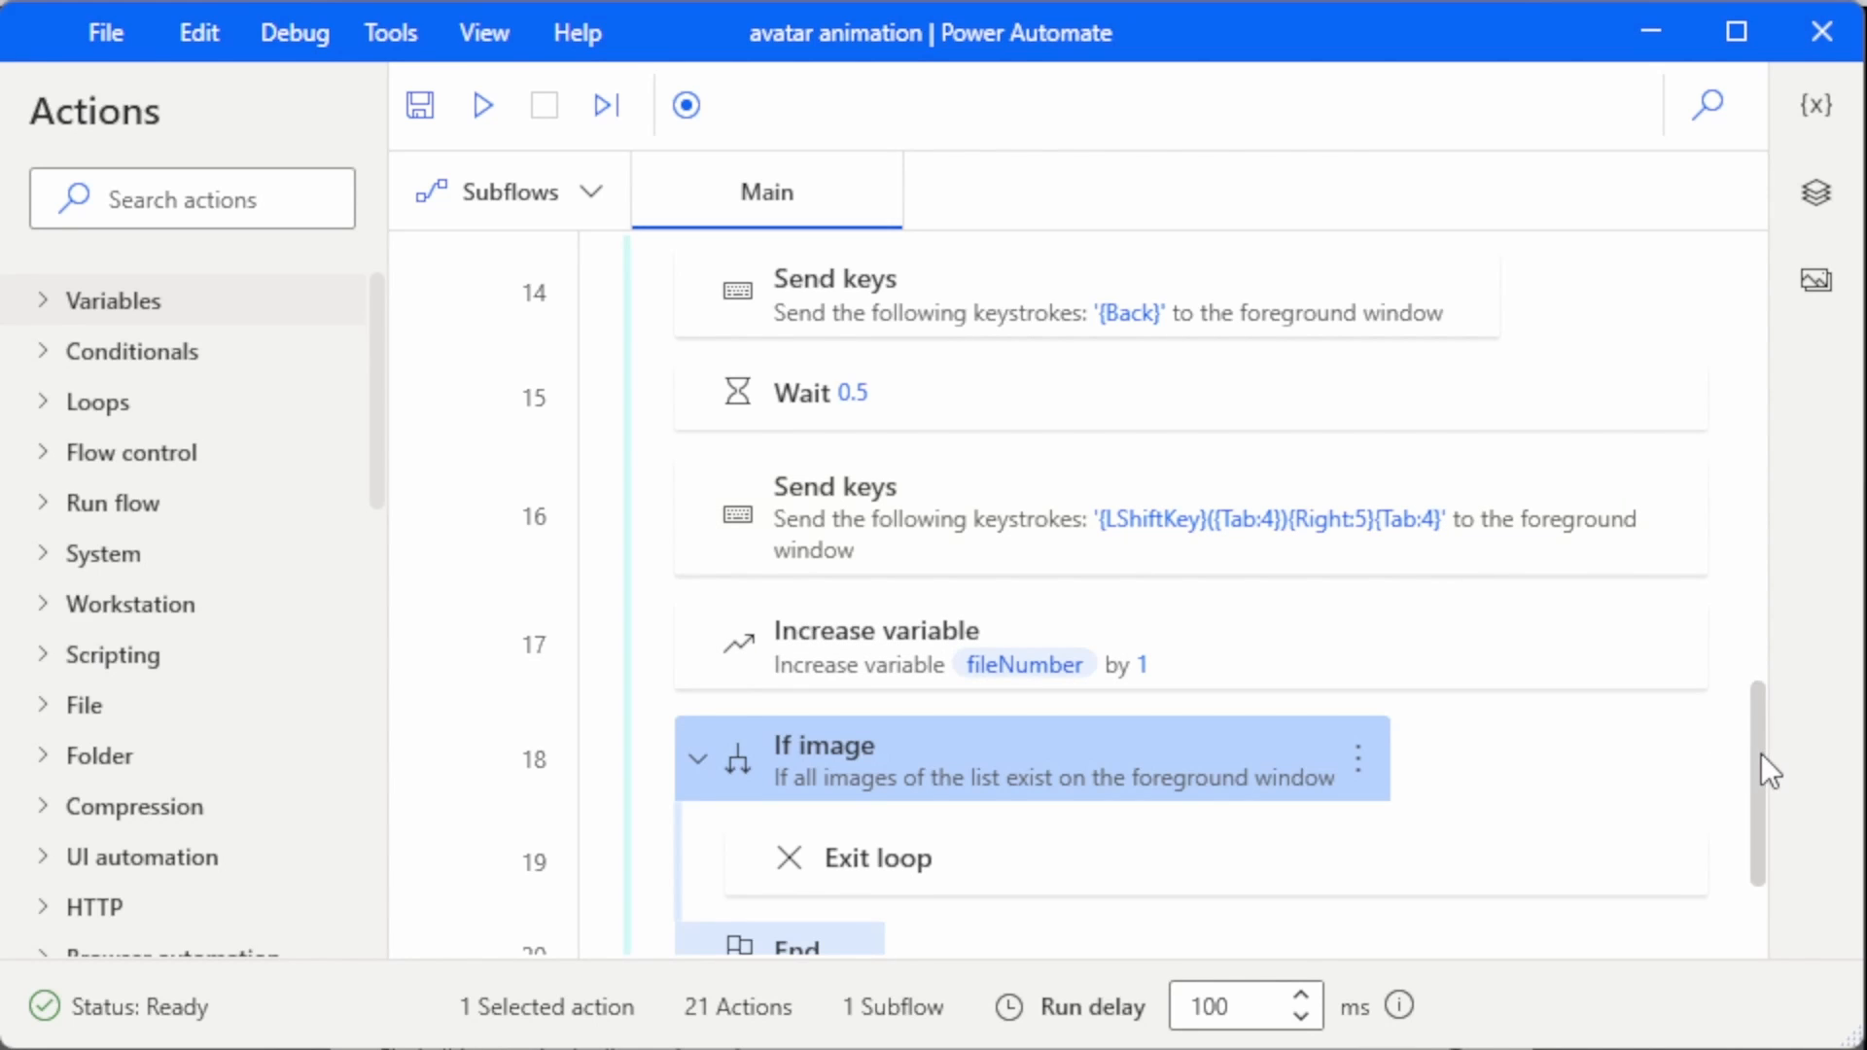
pyautogui.moveTo(1760, 755); pyautogui.dragTo(1759, 825)
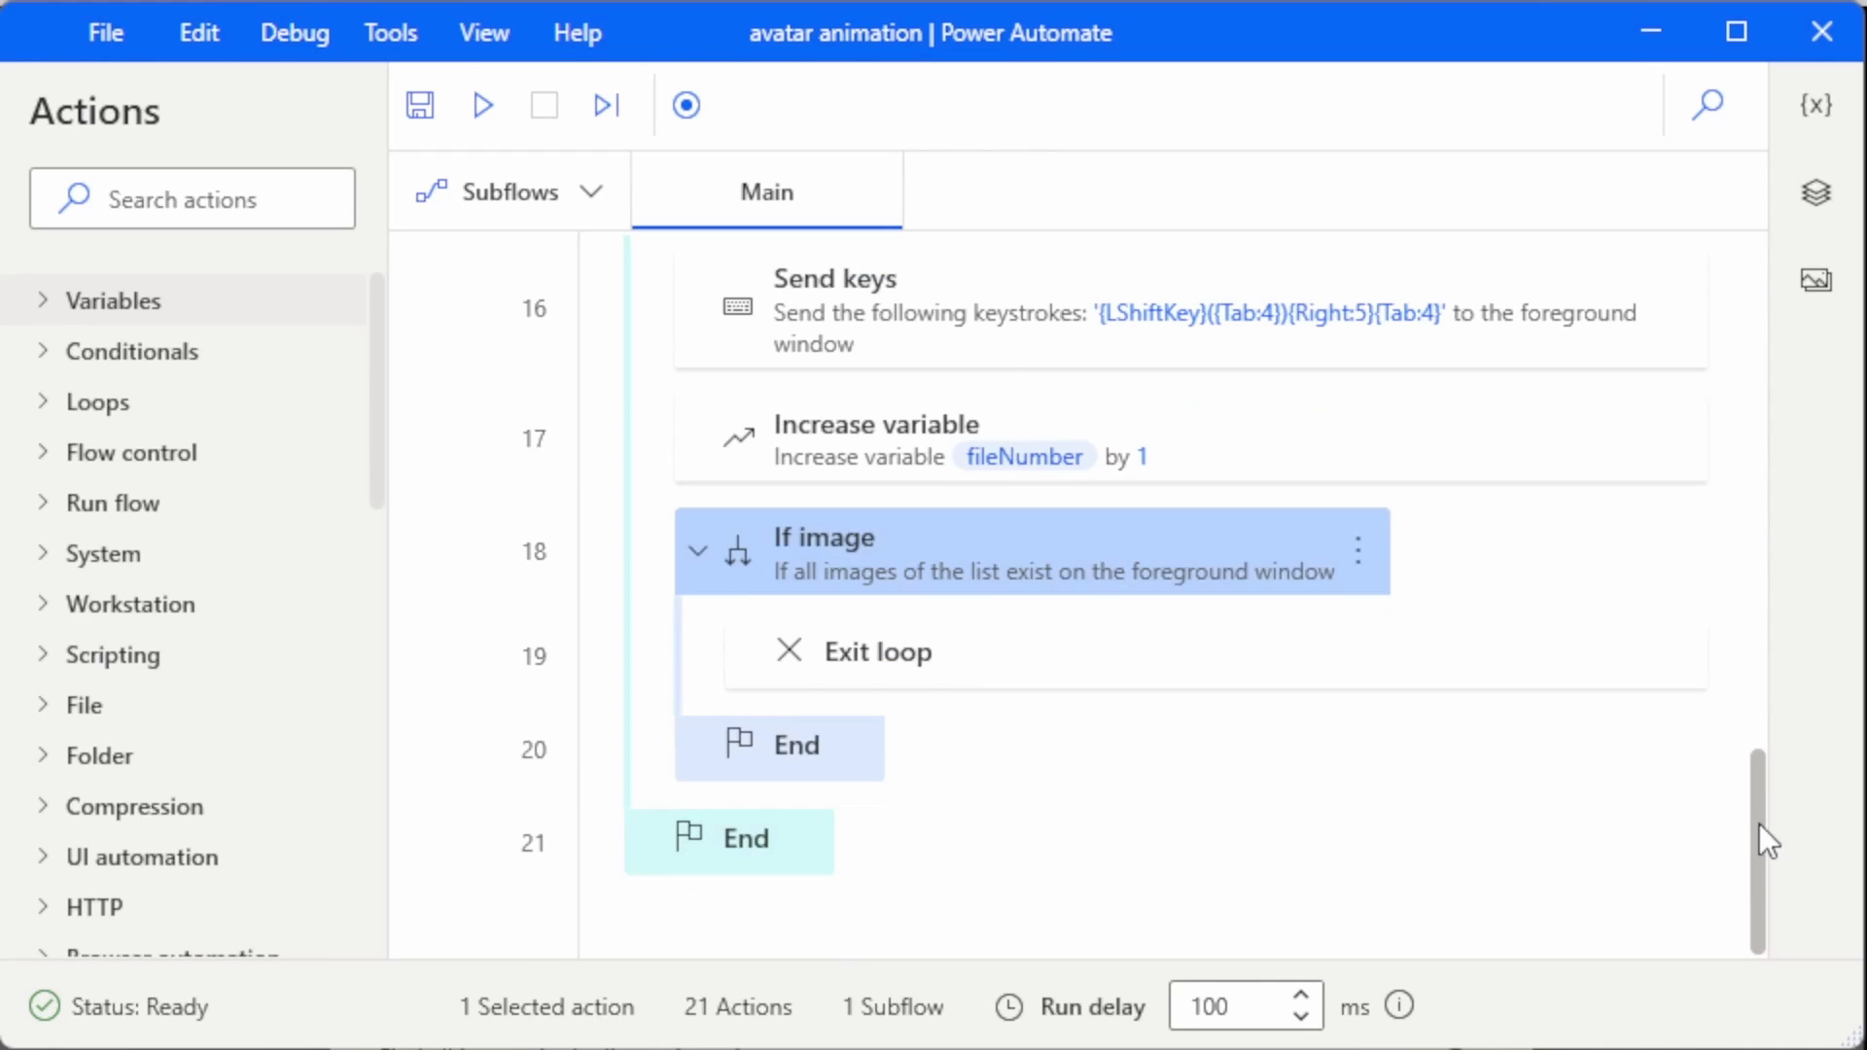